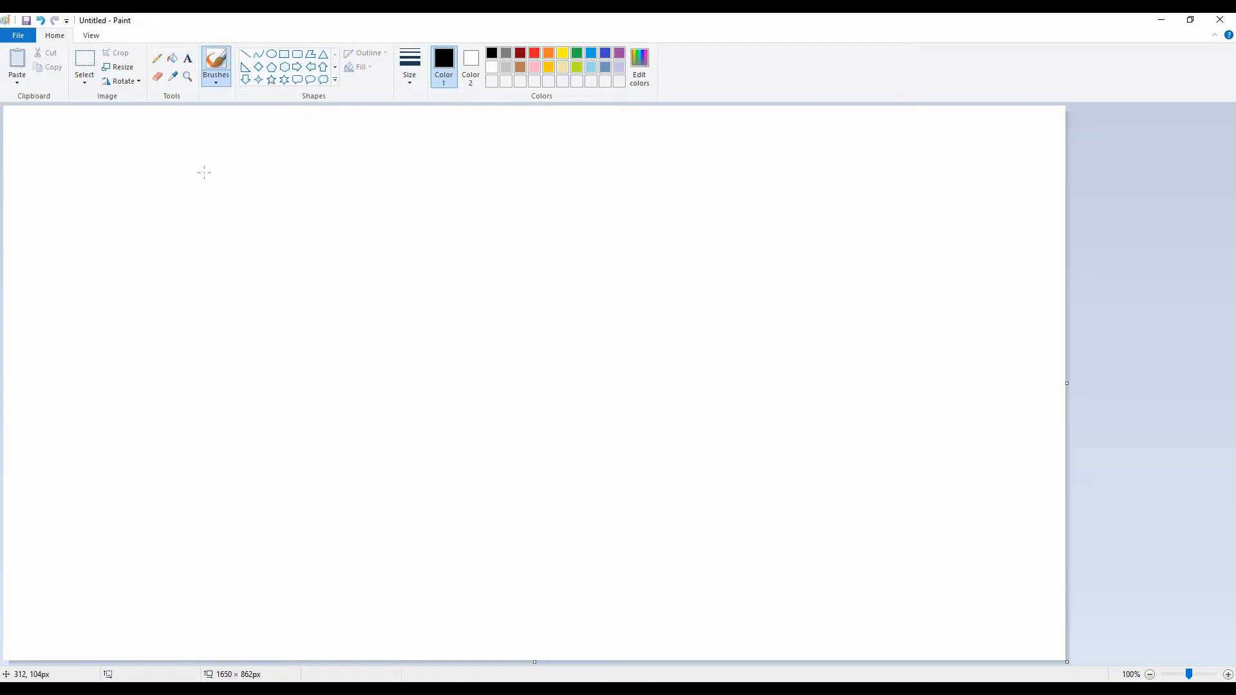
- Paint a thick black band with a scalloped lower edge across the top of the canvas
mouse_move(464, 124)
left_mouse_down()
mouse_move(10, 116)
mouse_move(524, 126)
mouse_move(522, 106)
mouse_move(1056, 116)
mouse_move(850, 152)
mouse_move(1046, 124)
mouse_move(433, 181)
mouse_move(500, 144)
mouse_move(33, 124)
left_mouse_up()
mouse_move(1056, 113)
left_mouse_down()
mouse_move(773, 206)
mouse_move(406, 225)
mouse_move(403, 187)
mouse_move(71, 169)
mouse_move(1052, 146)
left_mouse_up()
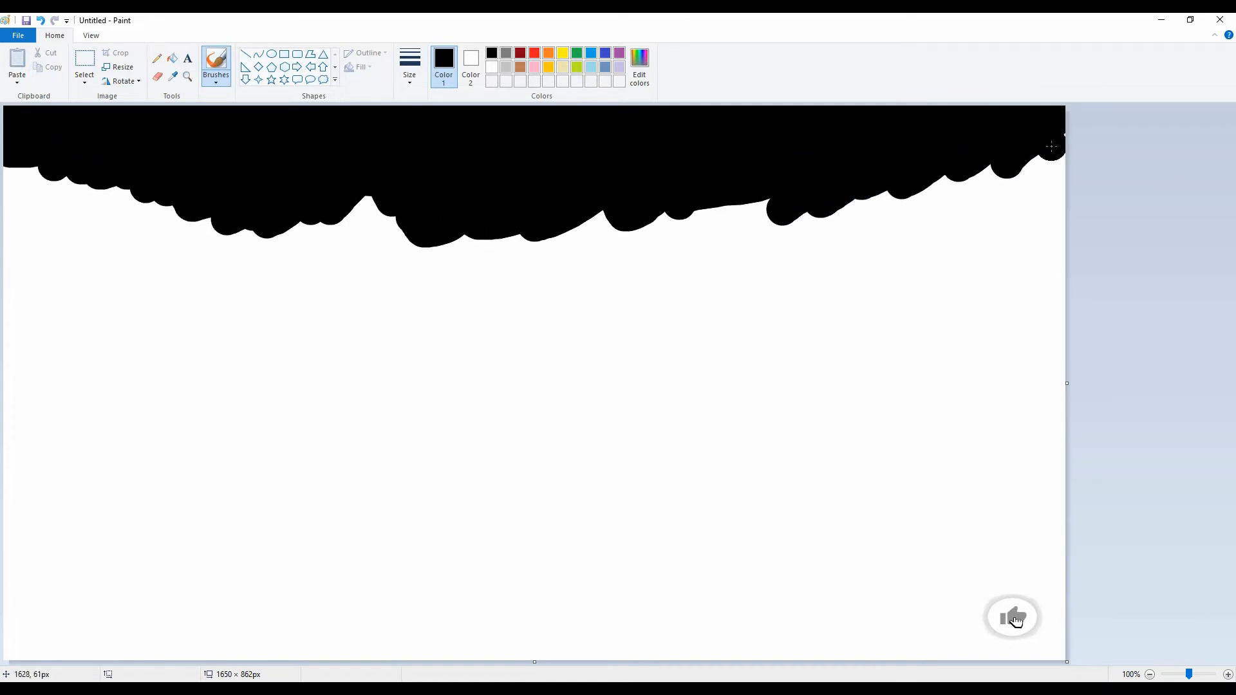
- Mix a custom blue (hue 163, saturation 240, luminosity 126) and paint a wide band across the canvas under the black
left_click(639, 64)
left_click(696, 320)
left_click(698, 268)
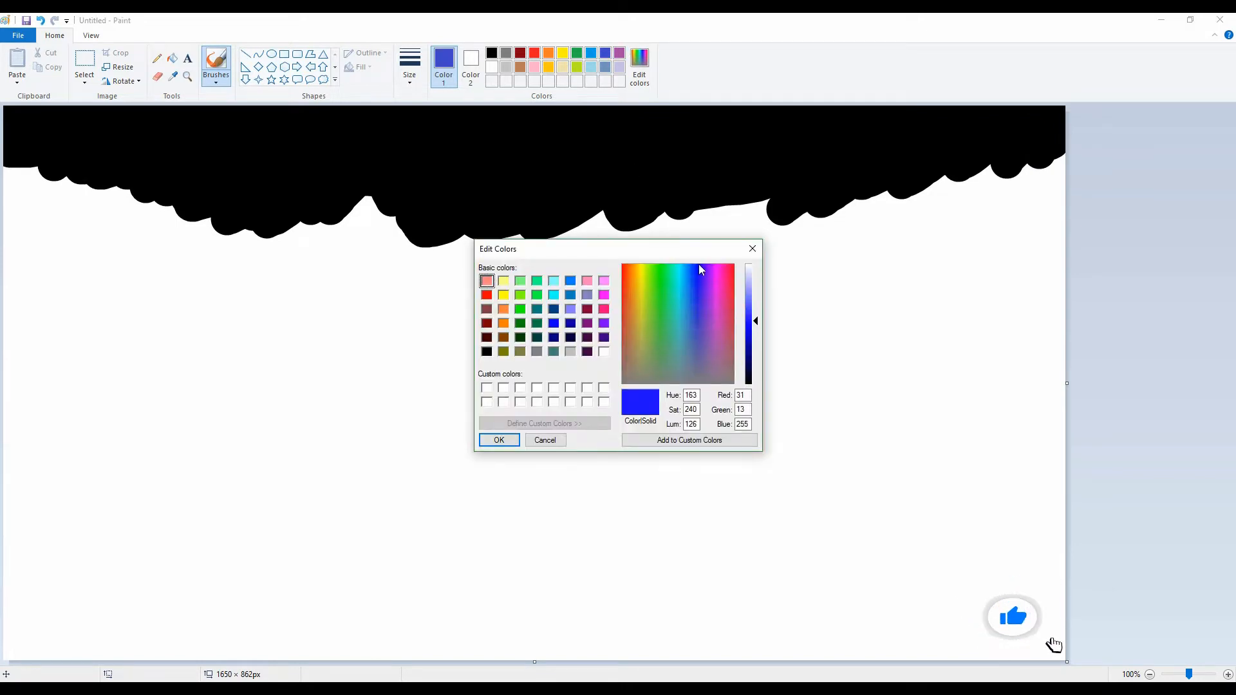
left_click(496, 438)
left_click(197, 226)
mouse_move(13, 155)
left_mouse_down()
mouse_move(41, 178)
mouse_move(14, 251)
mouse_move(65, 228)
mouse_move(190, 258)
mouse_move(240, 237)
mouse_move(335, 254)
mouse_move(488, 244)
mouse_move(472, 260)
mouse_move(517, 227)
mouse_move(597, 252)
mouse_move(667, 207)
mouse_move(728, 265)
mouse_move(785, 220)
mouse_move(820, 261)
mouse_move(1009, 187)
mouse_move(1044, 157)
mouse_move(1059, 184)
mouse_move(970, 245)
mouse_move(764, 276)
mouse_move(490, 295)
left_mouse_up()
mouse_move(413, 262)
left_mouse_down()
mouse_move(322, 268)
mouse_move(215, 254)
left_mouse_up()
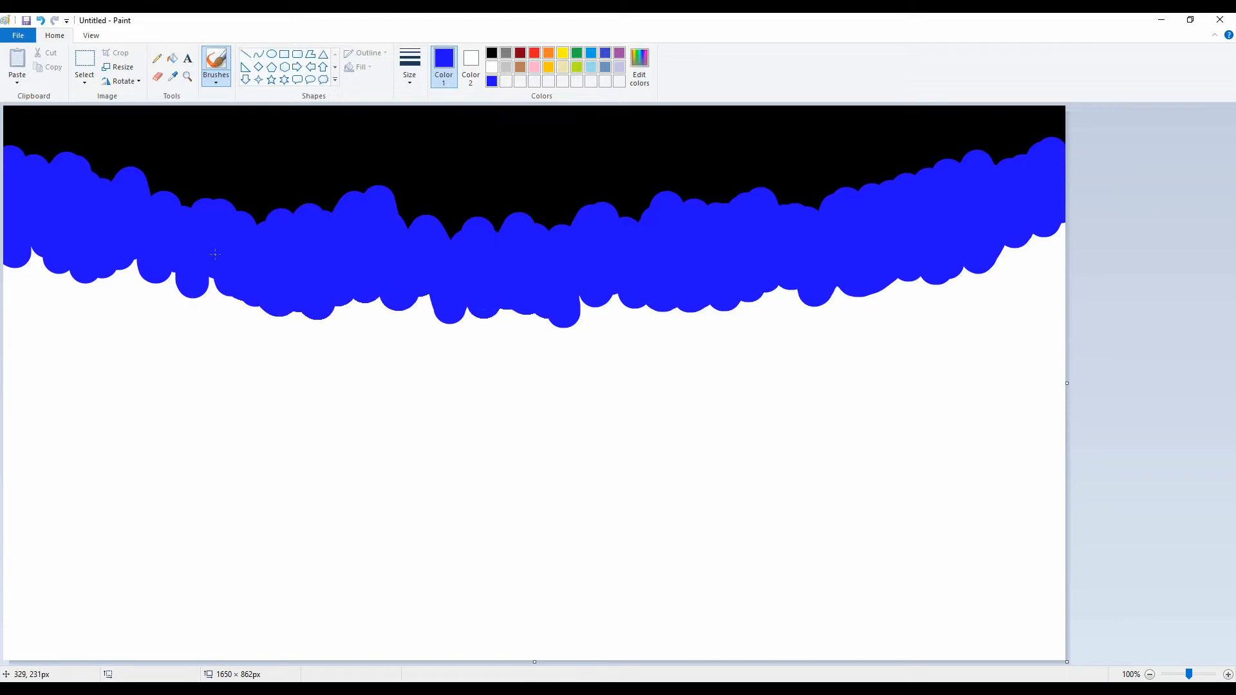
mouse_move(48, 253)
left_mouse_down()
mouse_move(24, 251)
mouse_move(74, 274)
mouse_move(134, 264)
mouse_move(172, 307)
mouse_move(161, 318)
mouse_move(345, 361)
mouse_move(385, 305)
mouse_move(486, 307)
mouse_move(526, 325)
mouse_move(604, 280)
mouse_move(667, 301)
mouse_move(936, 252)
mouse_move(1004, 275)
mouse_move(1049, 277)
left_mouse_up()
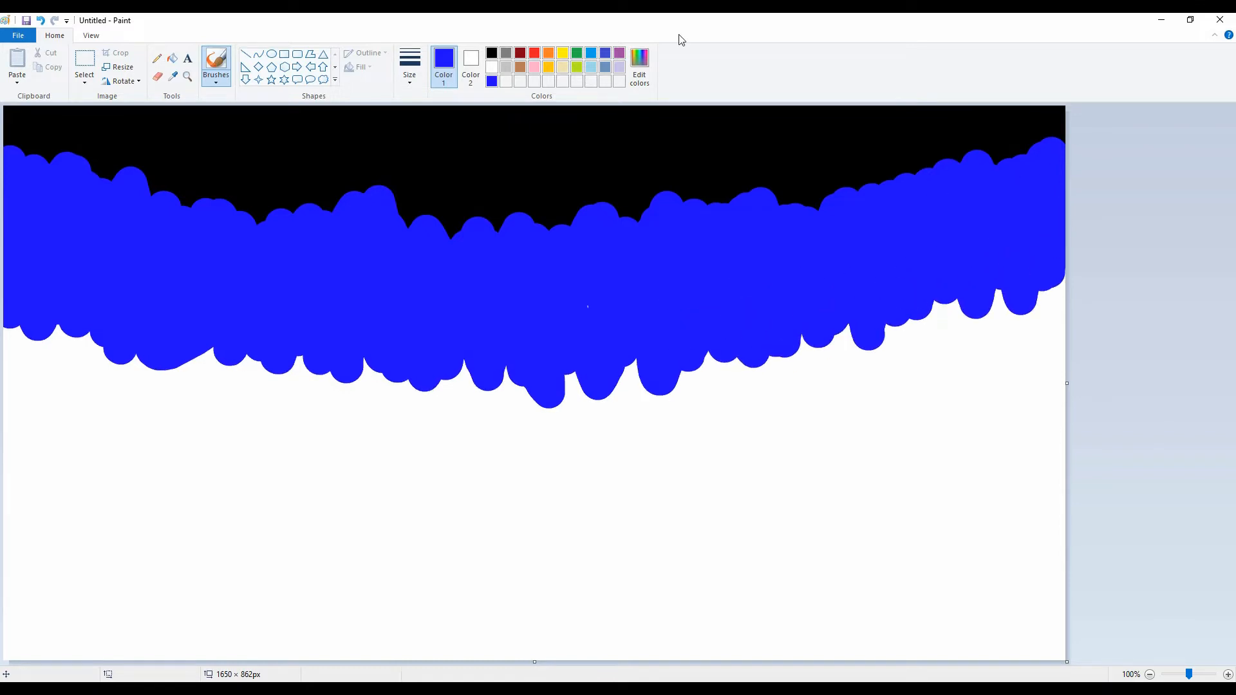
- Paint a purple band under the blue one and an orange band beneath it, both spanning the full canvas width
left_click(619, 53)
mouse_move(16, 307)
left_mouse_down()
mouse_move(67, 407)
mouse_move(108, 386)
mouse_move(179, 462)
mouse_move(223, 408)
mouse_move(284, 407)
mouse_move(307, 451)
mouse_move(293, 357)
mouse_move(331, 403)
mouse_move(390, 382)
mouse_move(440, 431)
mouse_move(520, 435)
mouse_move(515, 404)
mouse_move(562, 464)
mouse_move(583, 418)
mouse_move(657, 439)
mouse_move(681, 350)
mouse_move(744, 461)
mouse_move(874, 391)
mouse_move(895, 300)
mouse_move(938, 316)
mouse_move(986, 299)
mouse_move(1060, 309)
mouse_move(985, 362)
mouse_move(809, 439)
mouse_move(367, 440)
left_mouse_up()
left_click(548, 52)
mouse_move(45, 419)
left_mouse_down()
mouse_move(9, 479)
mouse_move(63, 509)
mouse_move(128, 523)
mouse_move(171, 430)
mouse_move(240, 504)
mouse_move(270, 448)
mouse_move(366, 464)
mouse_move(436, 454)
mouse_move(496, 537)
mouse_move(570, 485)
mouse_move(659, 460)
mouse_move(692, 487)
mouse_move(790, 494)
mouse_move(868, 448)
mouse_move(897, 467)
mouse_move(919, 419)
mouse_move(992, 476)
mouse_move(1000, 405)
left_mouse_up()
- Paint the remaining white area below the orange band solid yellow
left_click(562, 52)
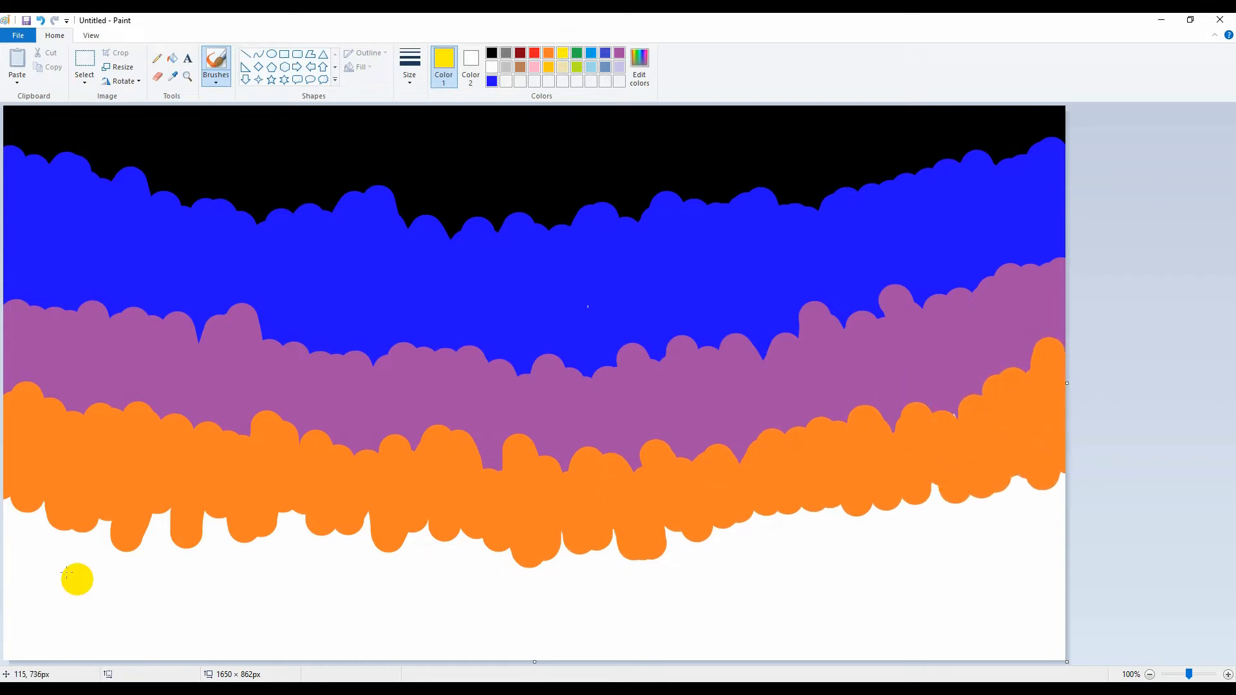
mouse_move(26, 509)
left_mouse_down()
mouse_move(77, 514)
mouse_move(100, 537)
mouse_move(147, 537)
mouse_move(235, 504)
mouse_move(239, 606)
mouse_move(447, 645)
mouse_move(301, 627)
mouse_move(436, 678)
left_mouse_up()
mouse_move(357, 647)
left_mouse_down()
mouse_move(995, 583)
mouse_move(976, 551)
mouse_move(821, 575)
mouse_move(323, 589)
left_mouse_up()
mouse_move(124, 549)
left_mouse_down()
mouse_move(306, 561)
mouse_move(369, 519)
mouse_move(455, 589)
mouse_move(465, 557)
mouse_move(588, 561)
mouse_move(629, 583)
mouse_move(679, 551)
mouse_move(754, 557)
mouse_move(1073, 489)
left_mouse_up()
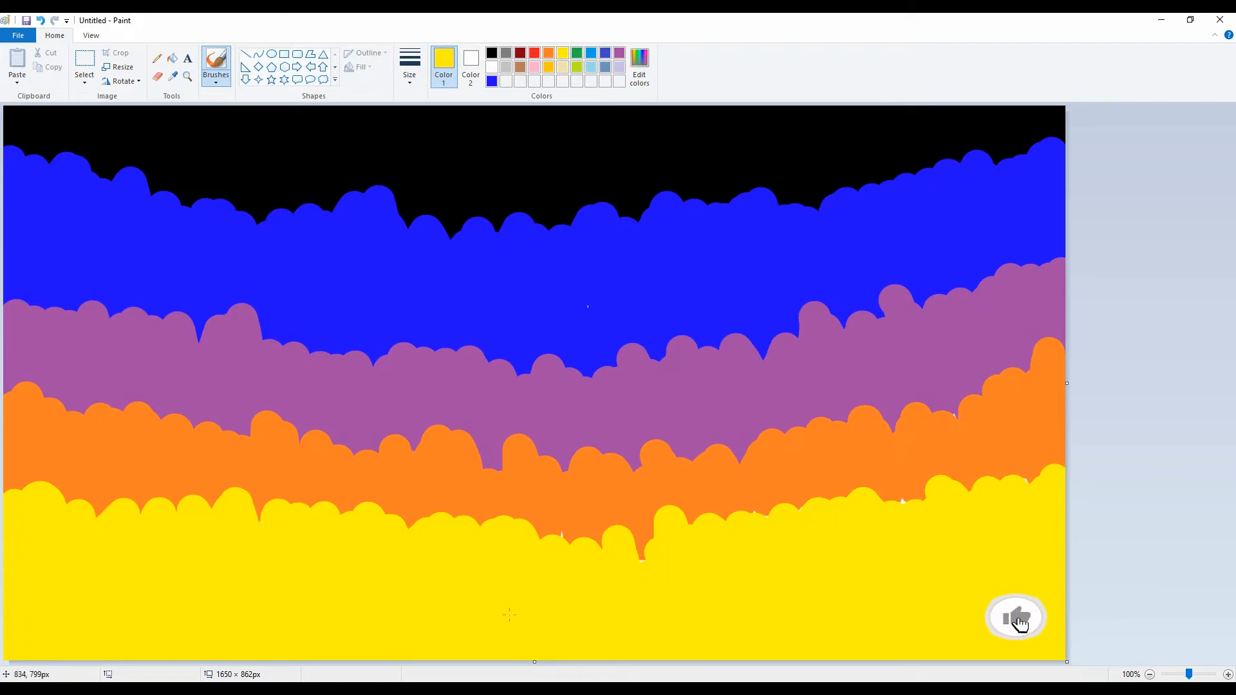
- Resize the image to a height of 5 pixels without maintaining the aspect ratio
left_click(118, 67)
left_click(53, 185)
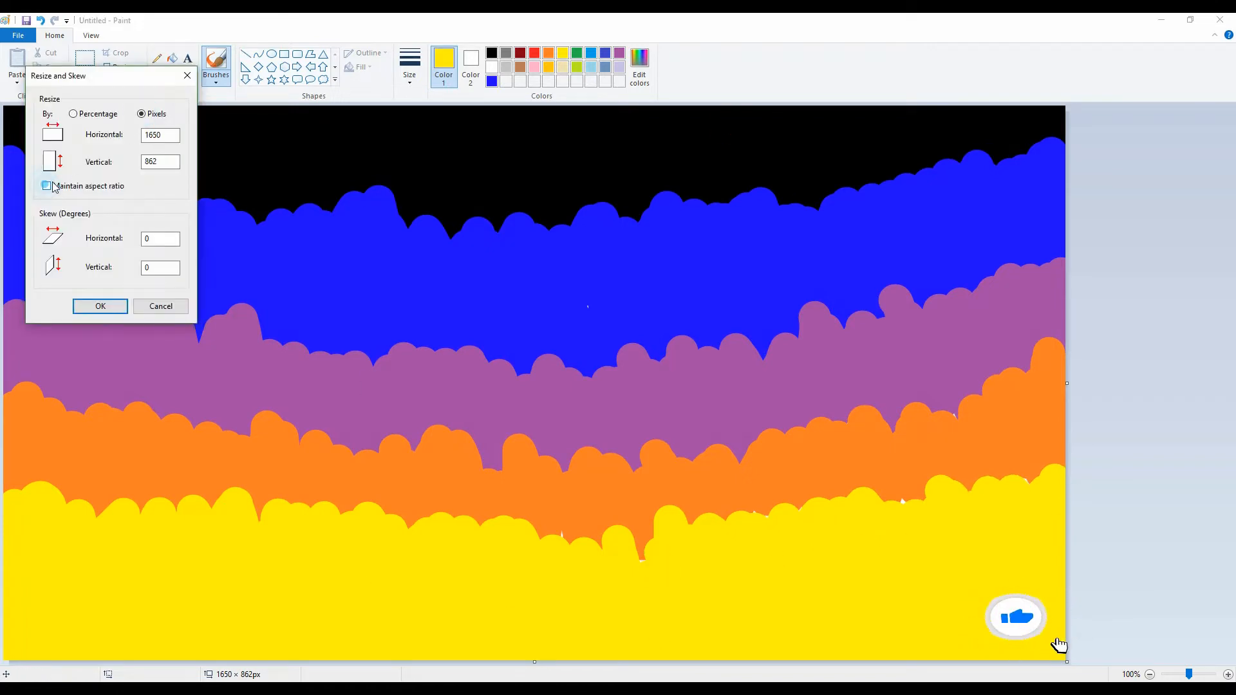
left_click_drag(169, 164, 38, 161)
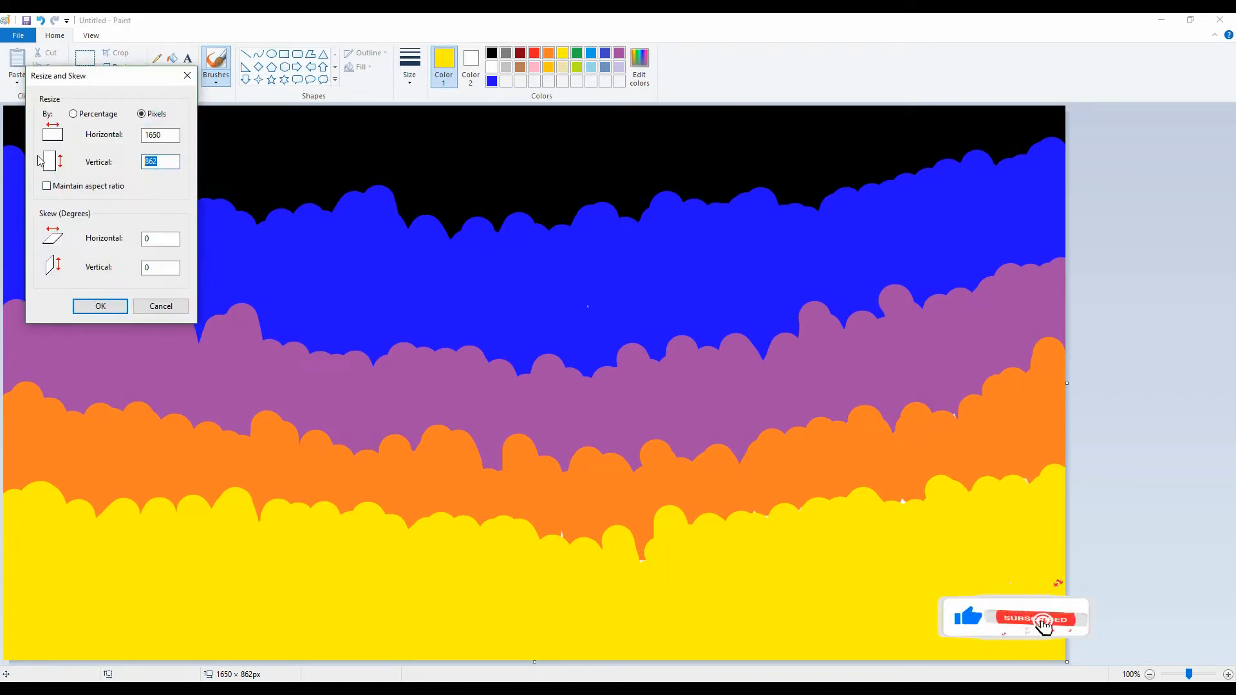
type("5")
left_click(103, 306)
- Resize the image back to a height of 862 pixels without maintaining the aspect ratio, blending the bands into a gradient
left_click(118, 67)
left_click(142, 116)
left_click(48, 186)
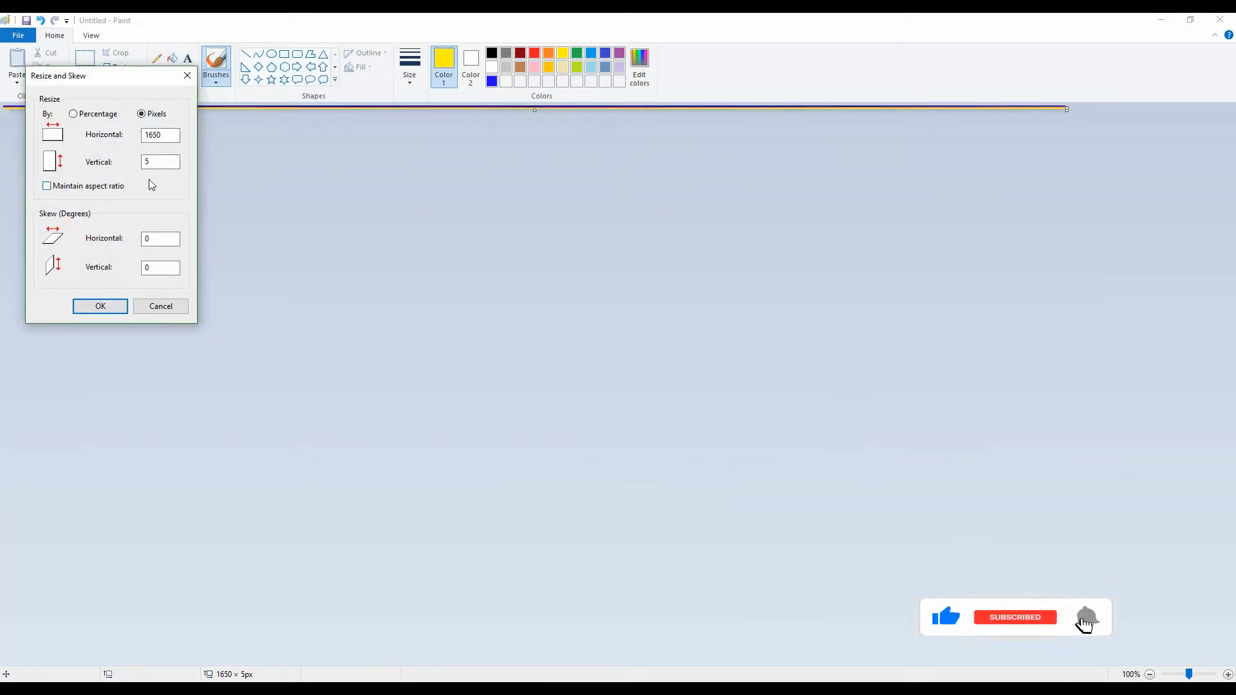
left_click_drag(159, 163, 142, 167)
type("862")
key("Return")
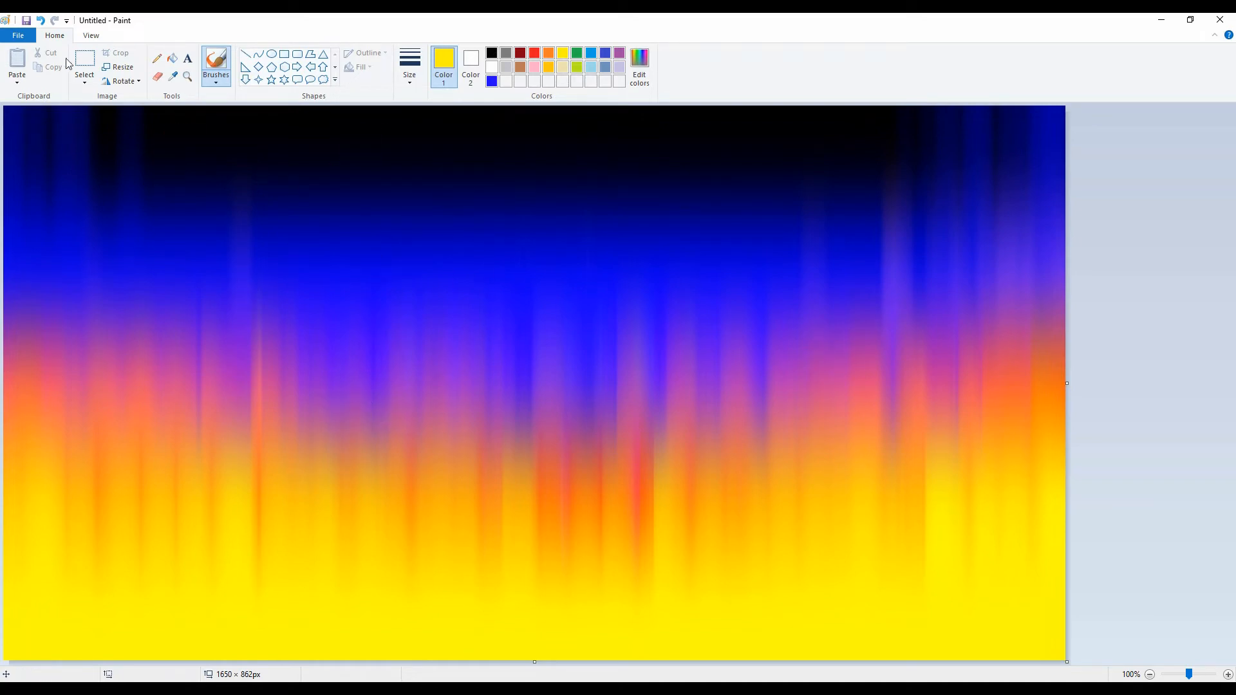
- Select the entire gradient picture and copy it
left_click(85, 80)
left_click(94, 158)
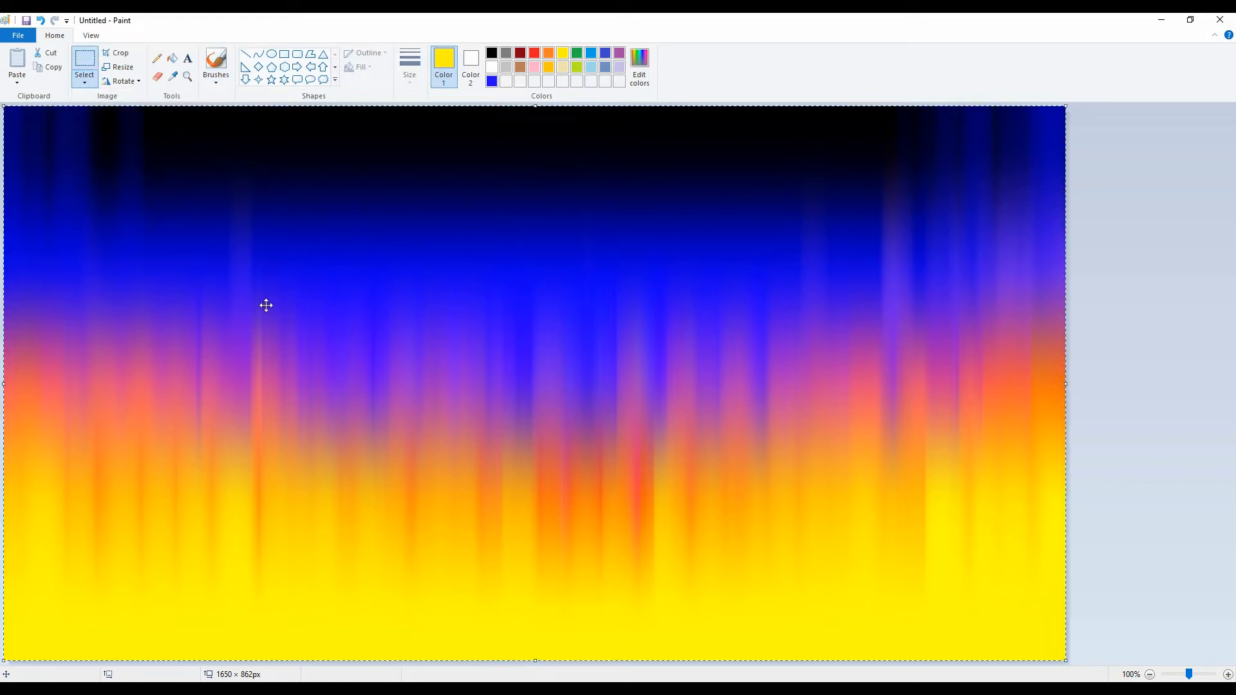
right_click(336, 416)
left_click(358, 442)
mouse_move(488, 657)
left_mouse_down()
mouse_move(541, 588)
mouse_move(556, 387)
mouse_move(489, 643)
mouse_move(498, 662)
left_mouse_up()
key("ctrl+z")
key("ctrl+z")
key("ctrl+z")
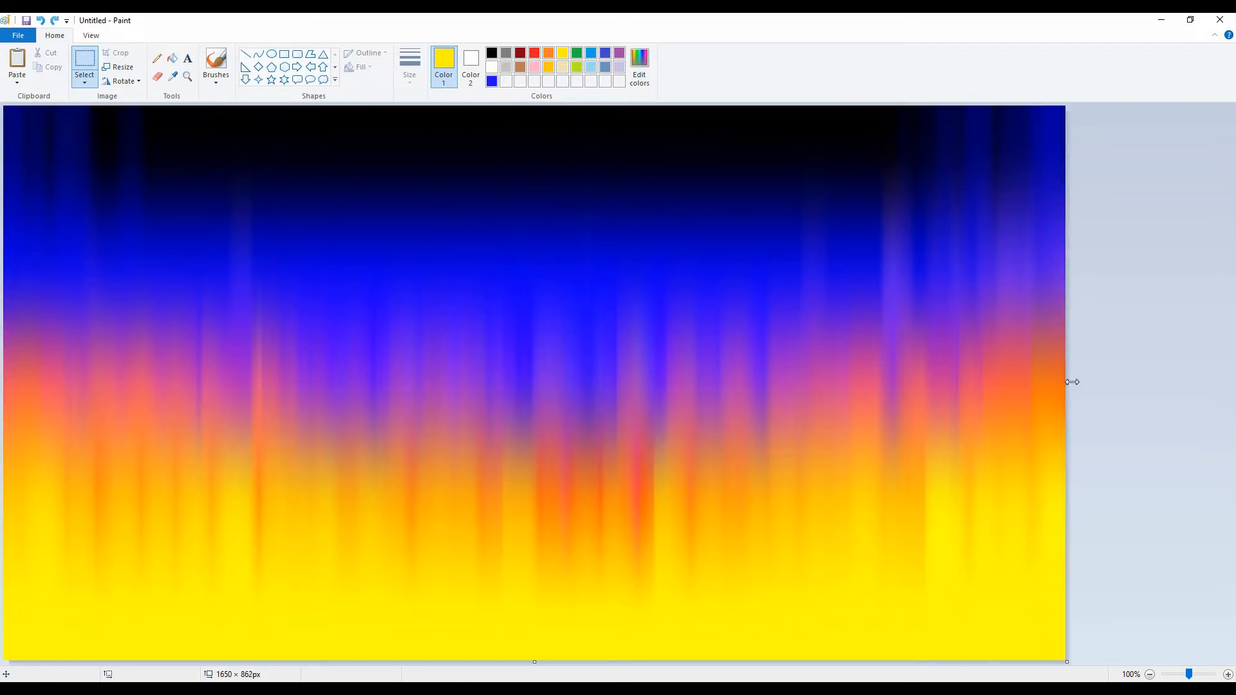
- Try to squash the whole gradient vertically into the upper part of the canvas using a rectangular selection
left_click(86, 81)
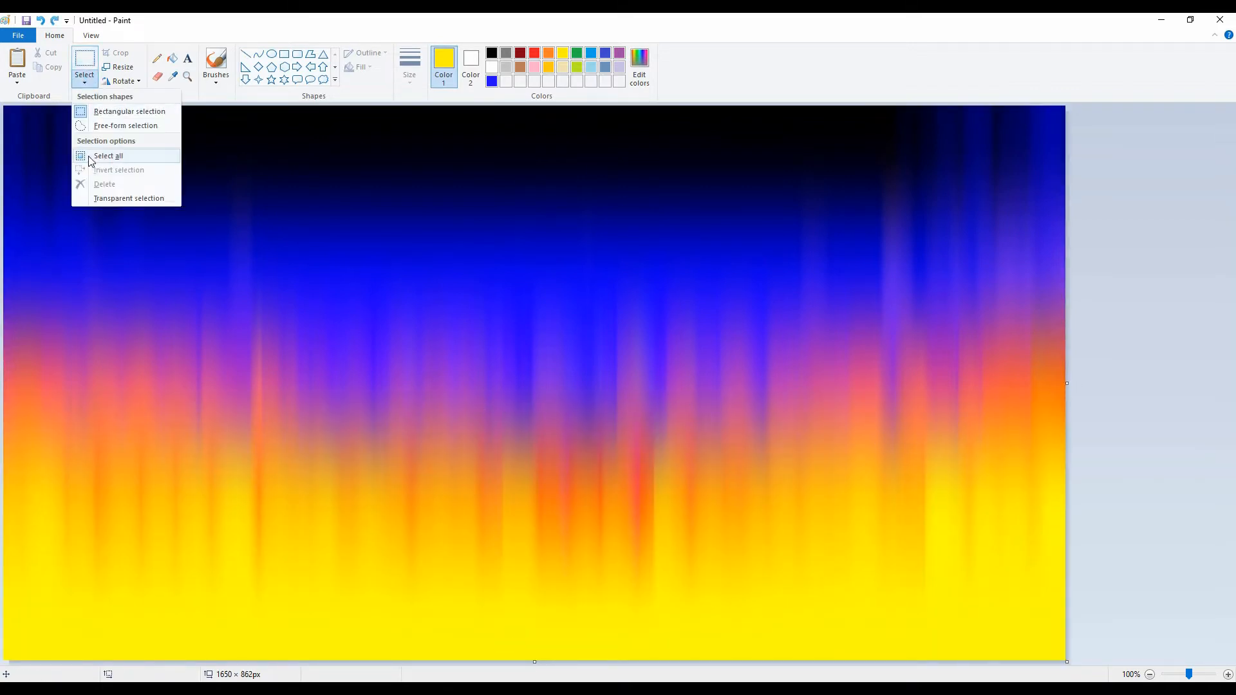
left_click(88, 112)
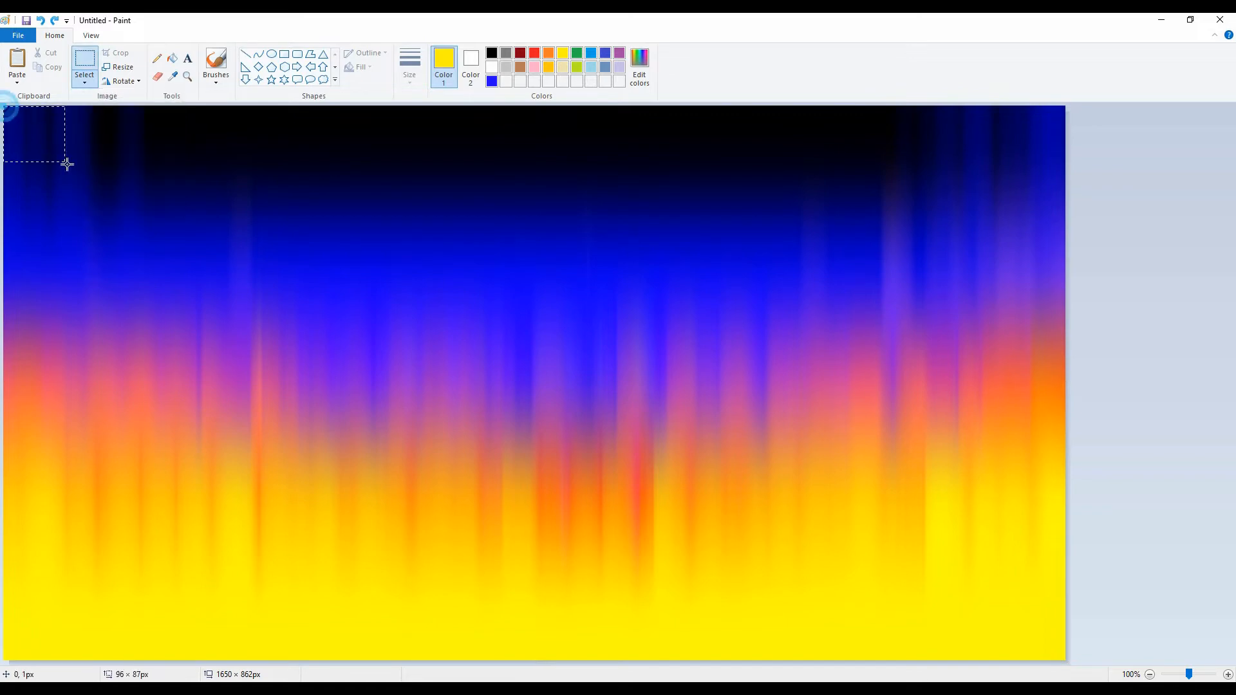
left_click_drag(67, 164, 1069, 660)
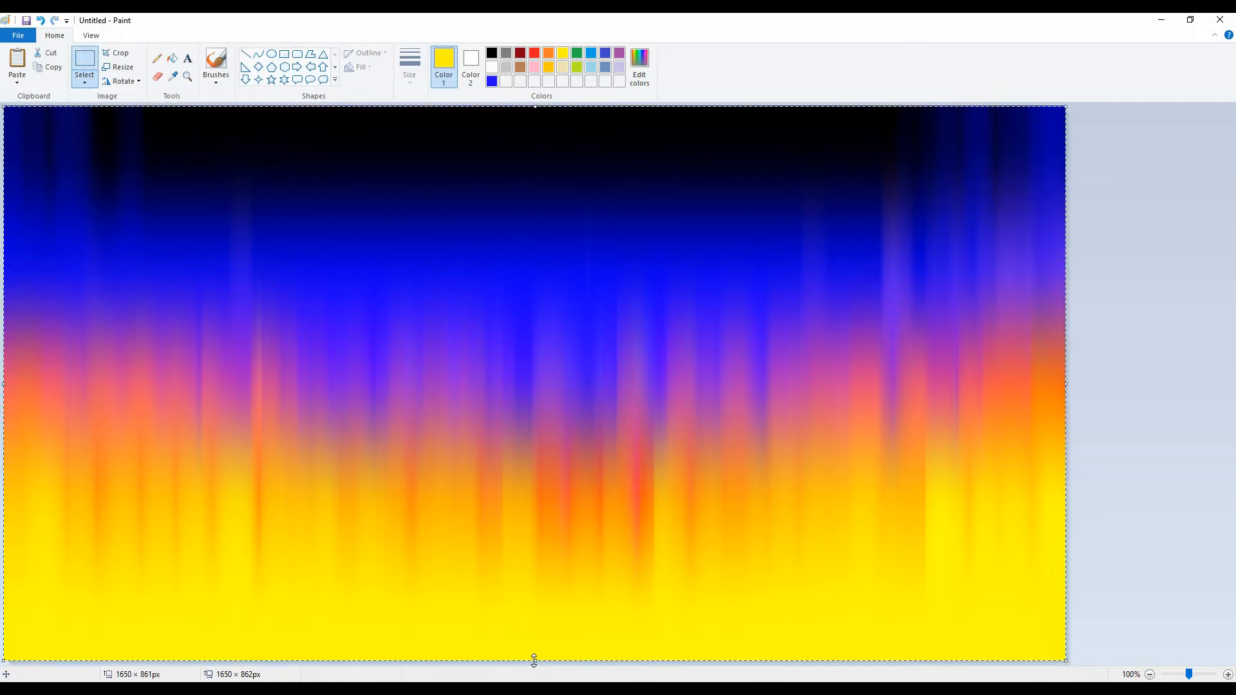
left_click_drag(534, 660, 537, 445)
key("ctrl+z")
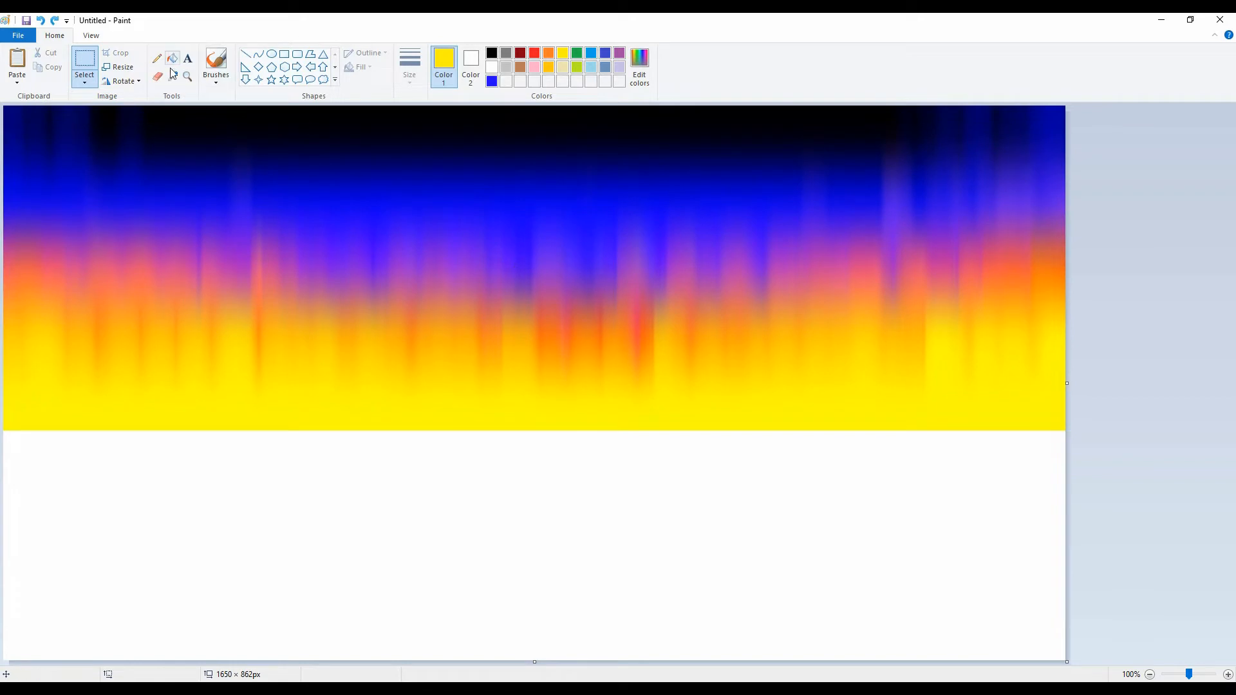
- Try pasting the copied gradient and squashing it towards the bottom edge of the canvas, and discard it
right_click(246, 189)
left_click(277, 237)
left_click_drag(535, 106, 532, 552)
key("Delete")
- Select almost the entire picture with a rectangular selection and squash it vertically into slightly more than the upper half of the canvas
left_click(85, 80)
left_click(129, 110)
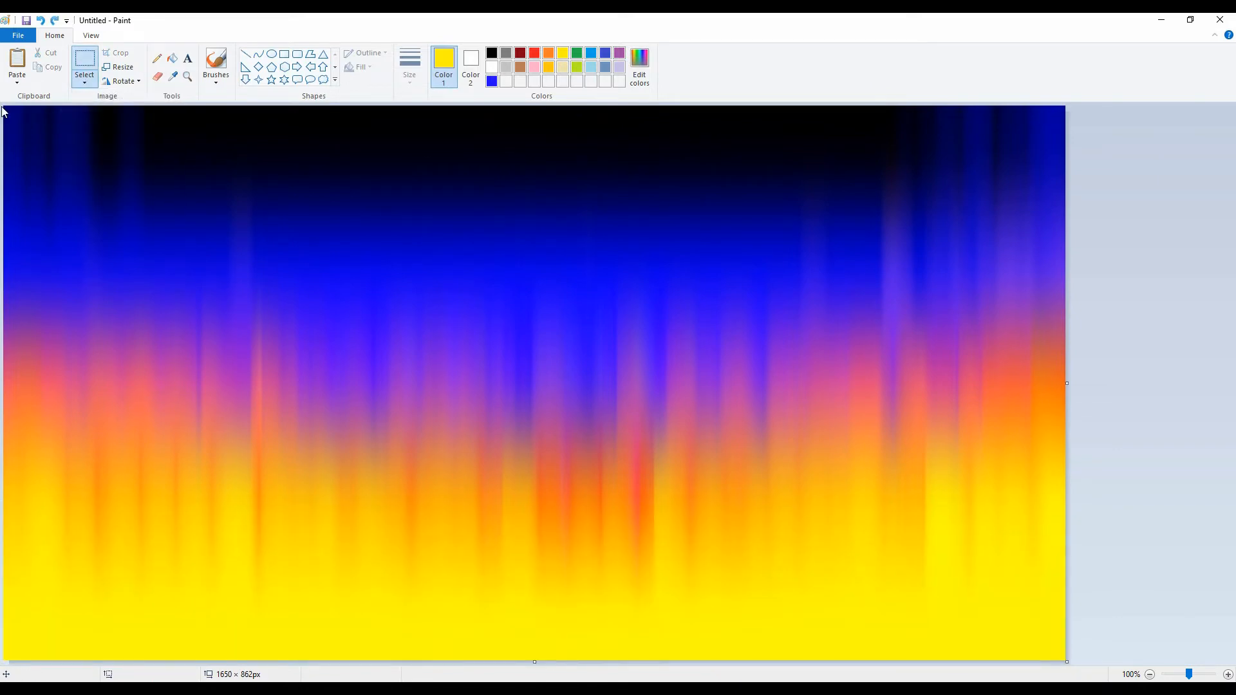
left_click_drag(1054, 651, 1065, 660)
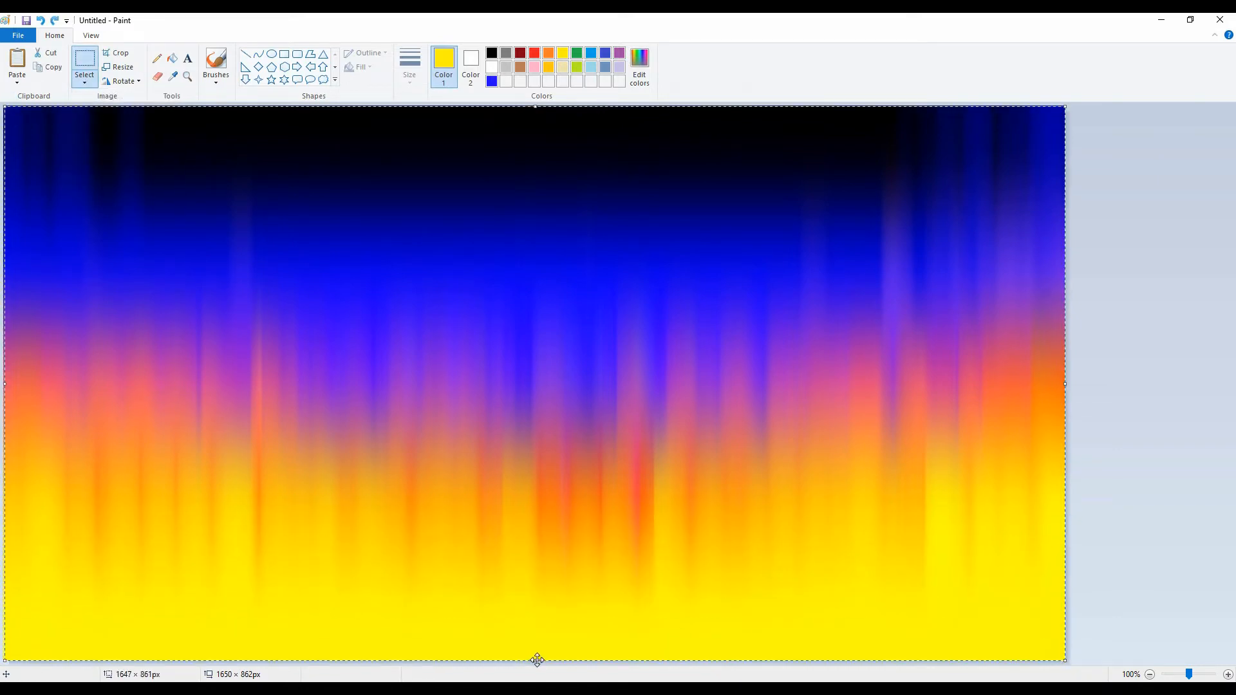
left_click_drag(537, 660, 507, 387)
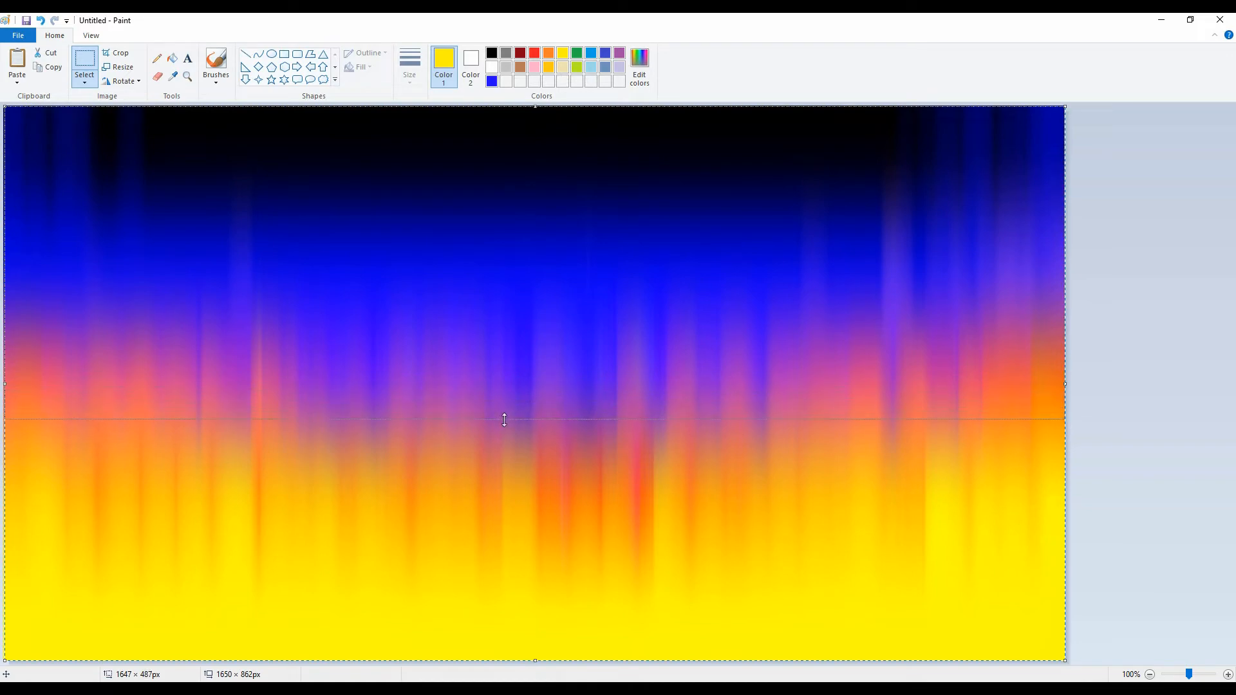
left_click_drag(506, 429, 507, 431)
left_click(489, 532)
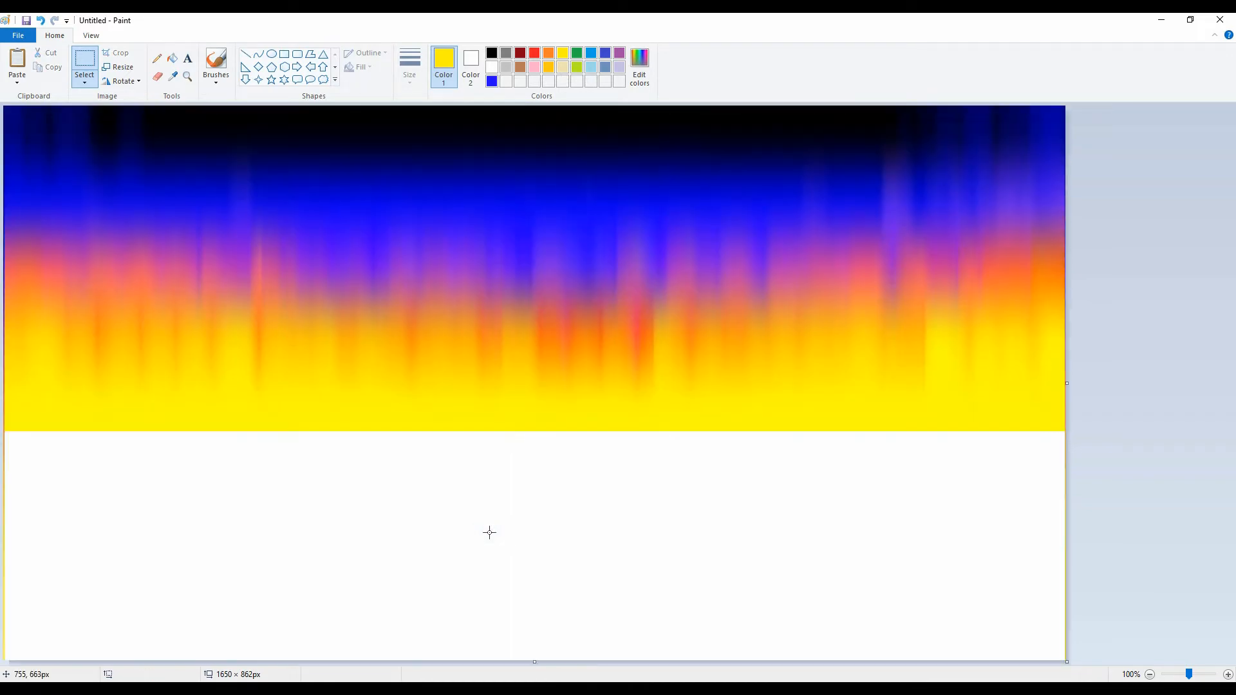
- Paste the copied gradient, rotate it 180°, and squash it from its upper edge to fill the empty lower part of the canvas
right_click(483, 508)
left_click(505, 549)
right_click(510, 452)
mouse_move(544, 561)
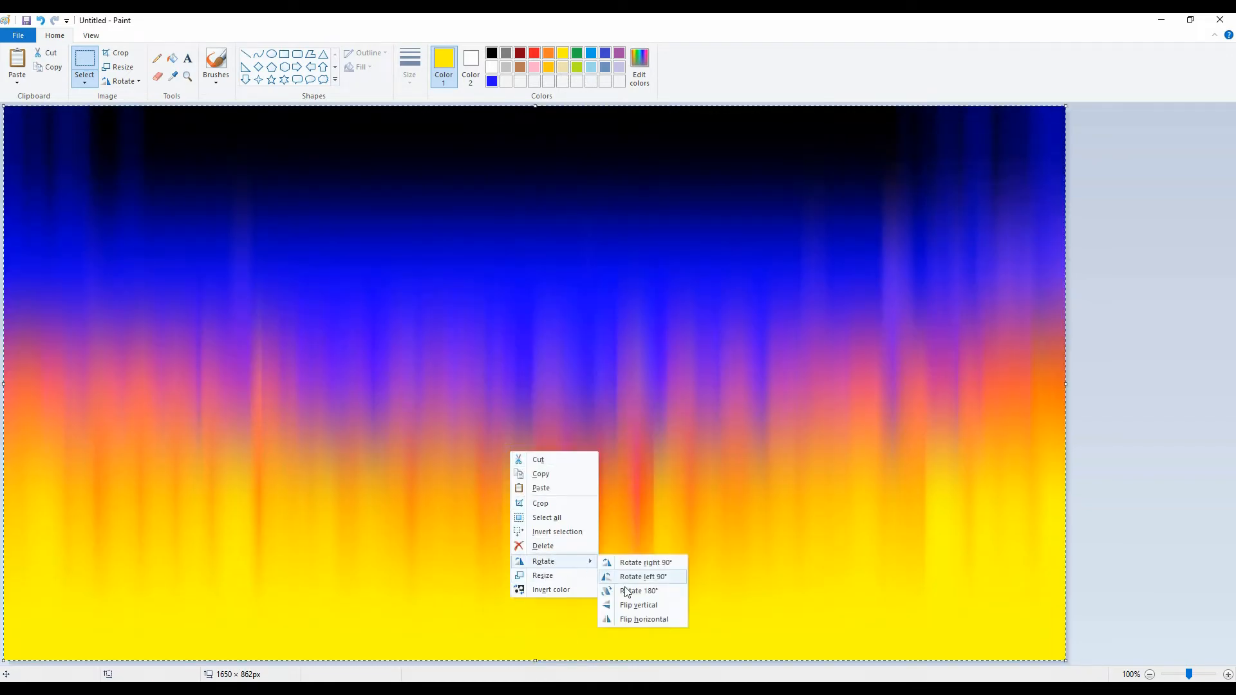
left_click(648, 588)
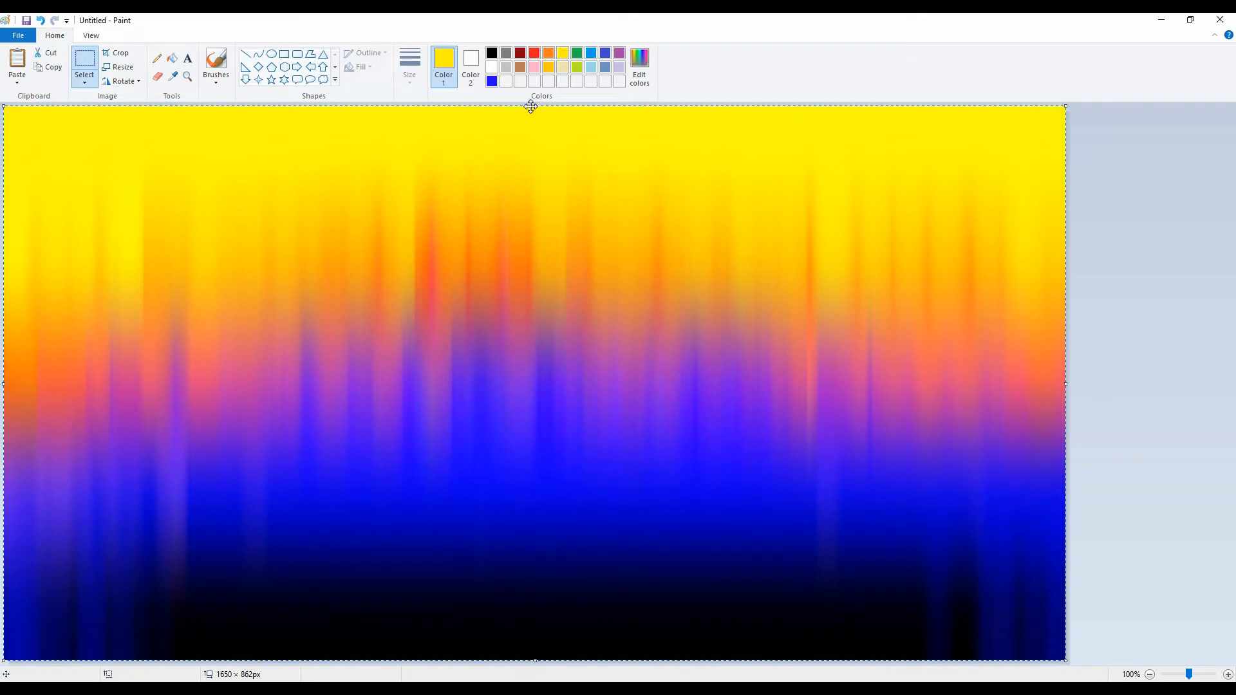
left_click_drag(538, 106, 536, 431)
left_click(1145, 448)
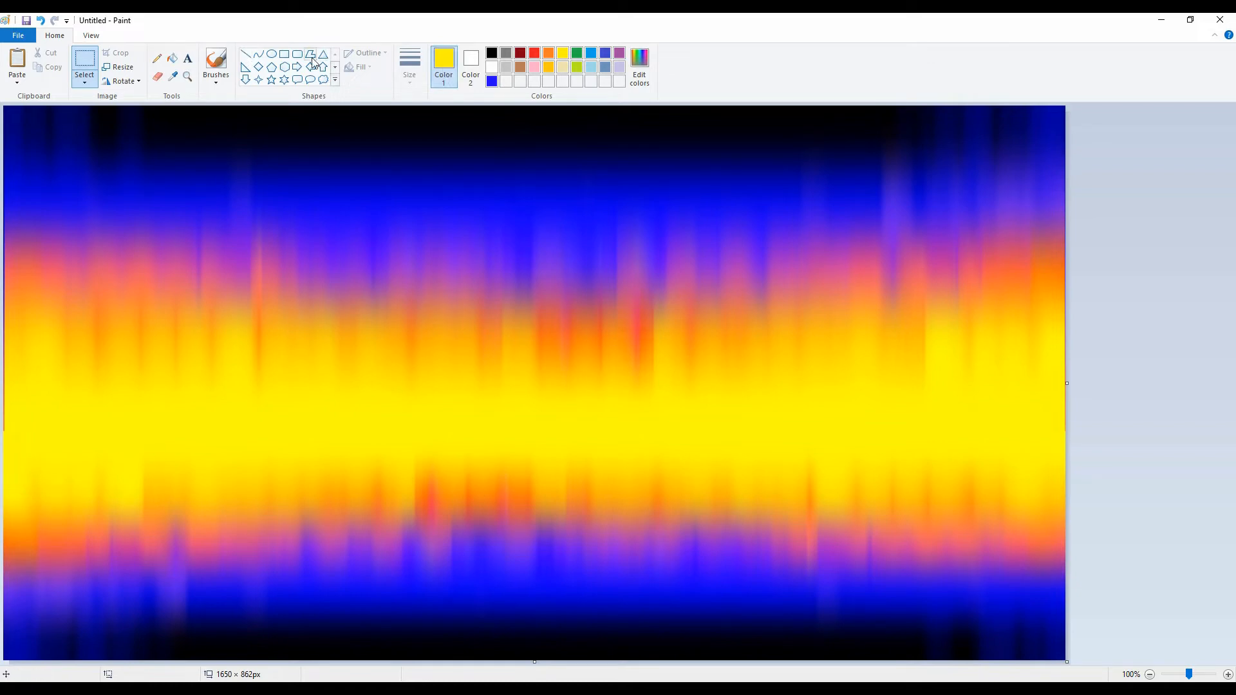
- Draw a black horizontal line across the full canvas width through the yellow centre and nudge it slightly downward as the horizon
left_click(216, 80)
left_click(206, 111)
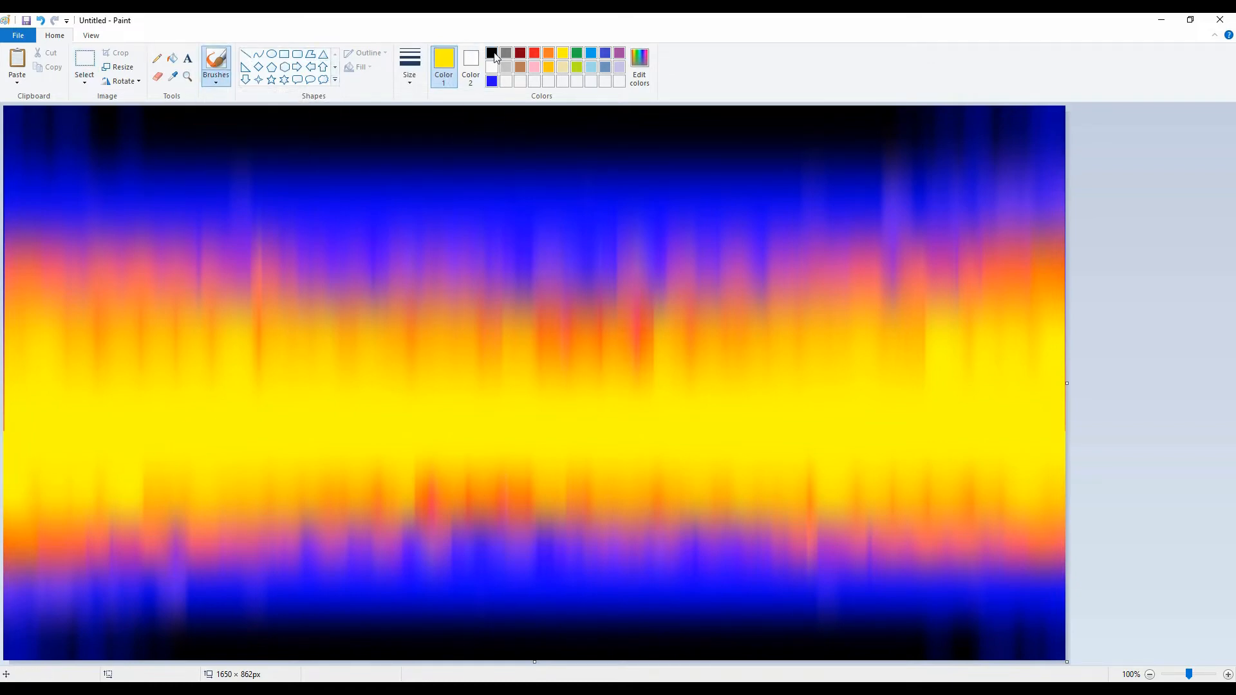
left_click(493, 54)
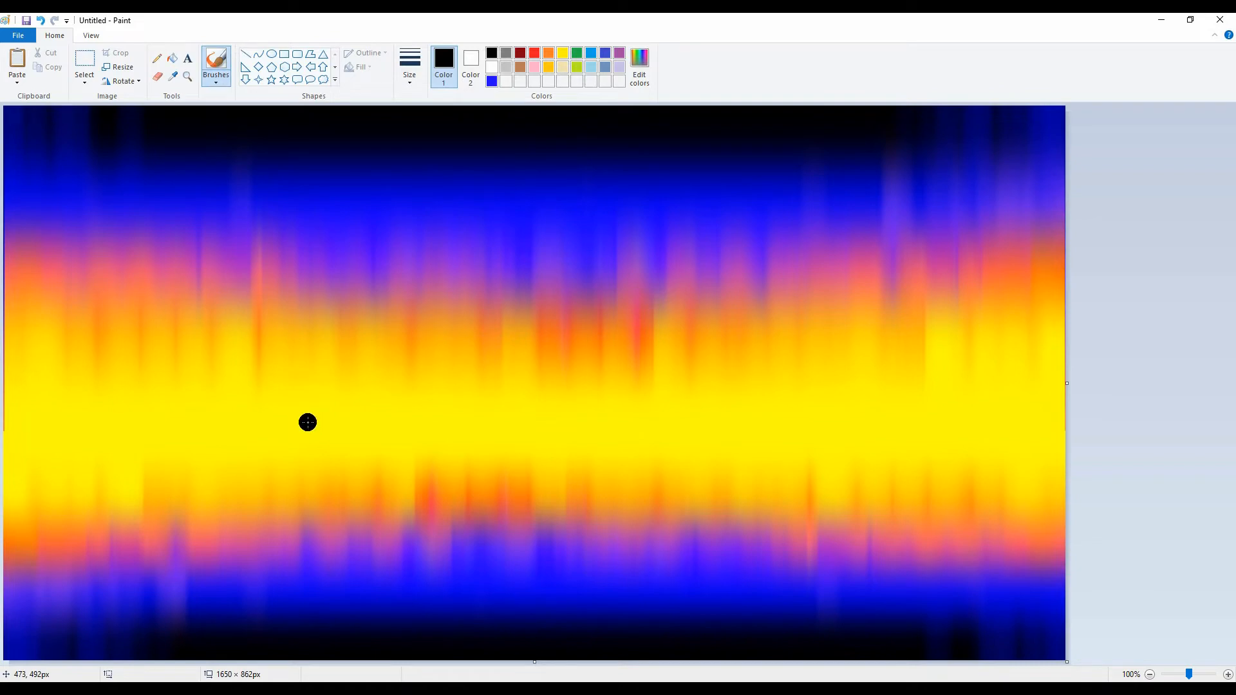
left_click(247, 55)
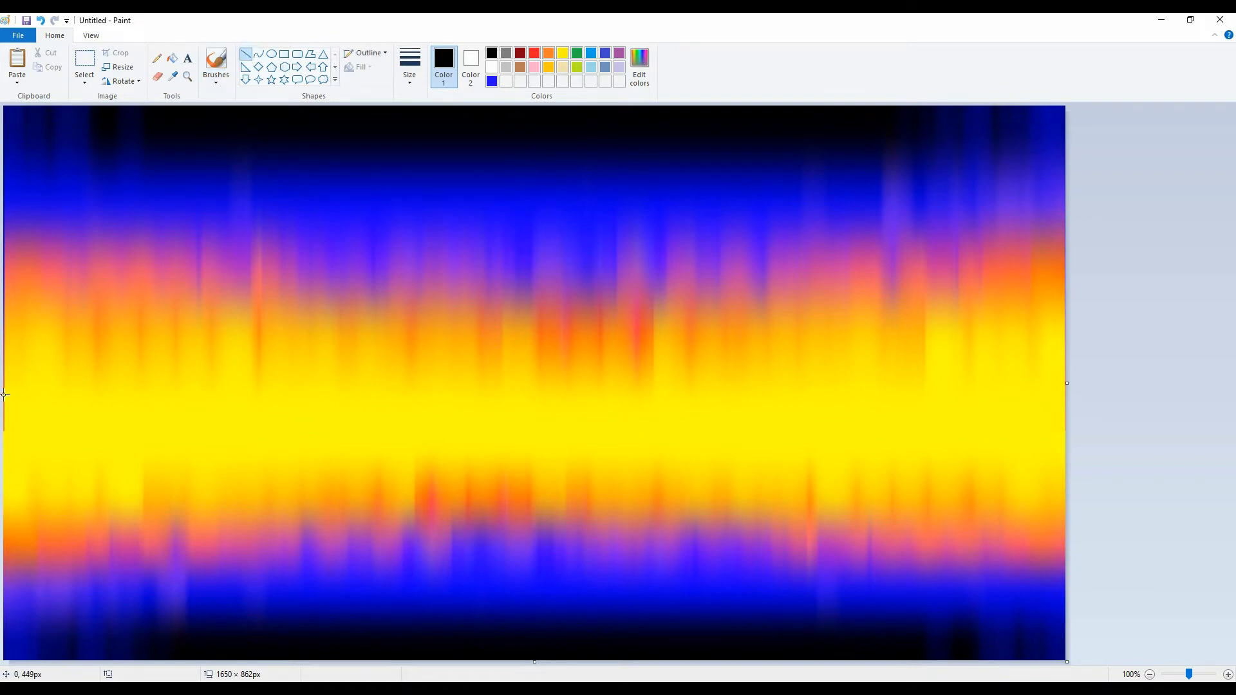
left_click_drag(5, 395, 1112, 394)
key("Down")
key("Down")
key("Down")
key("Down")
key("Down")
key("Down")
key("Down")
key("Down")
key("Down")
key("Down")
key("Down")
key("Down")
key("Down")
key("Down")
key("Down")
key("Down")
key("Down")
key("Down")
key("Down")
key("Down")
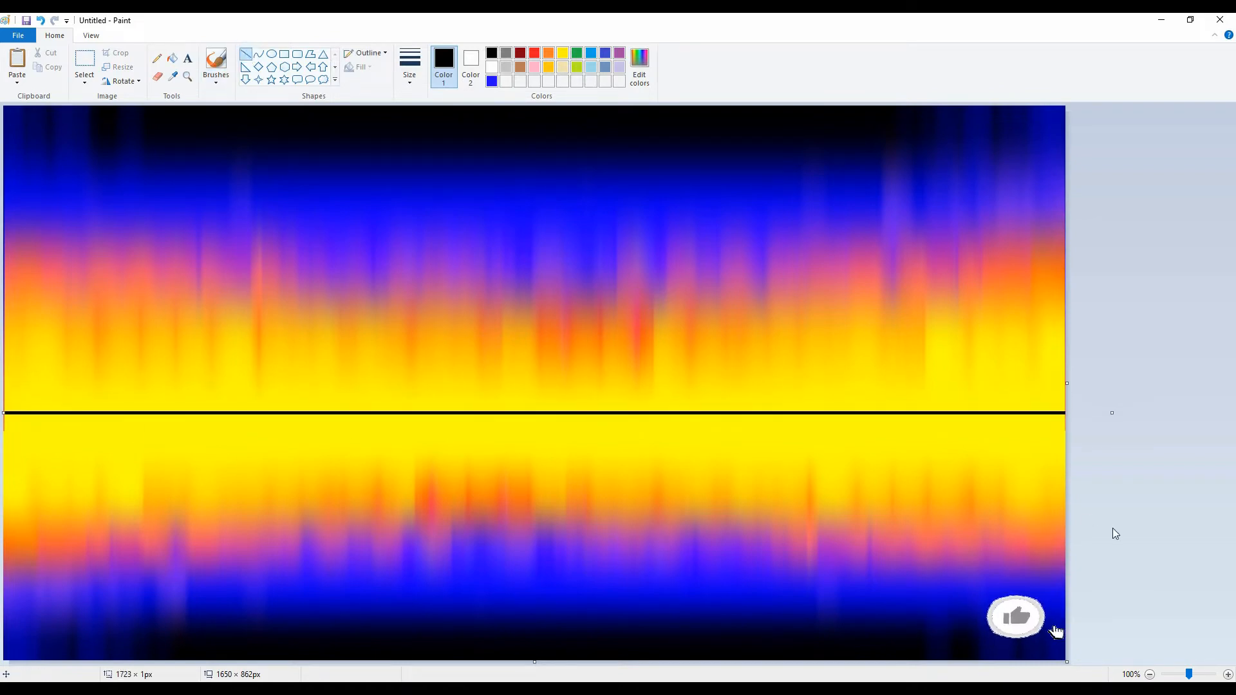
key("Up")
key("Up")
key("Up")
key("Up")
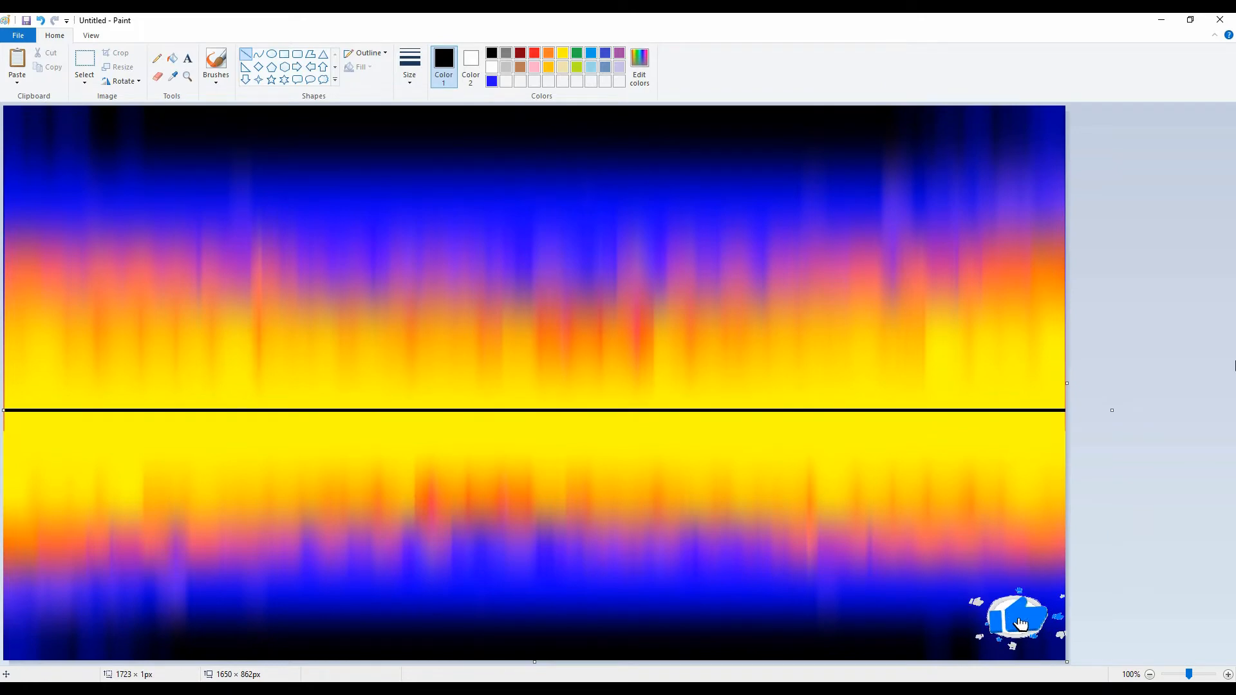
- Draw a solid white circle of about 443 × 446 px resting on the horizon line, just right of the canvas centre
left_click(491, 67)
left_click(271, 53)
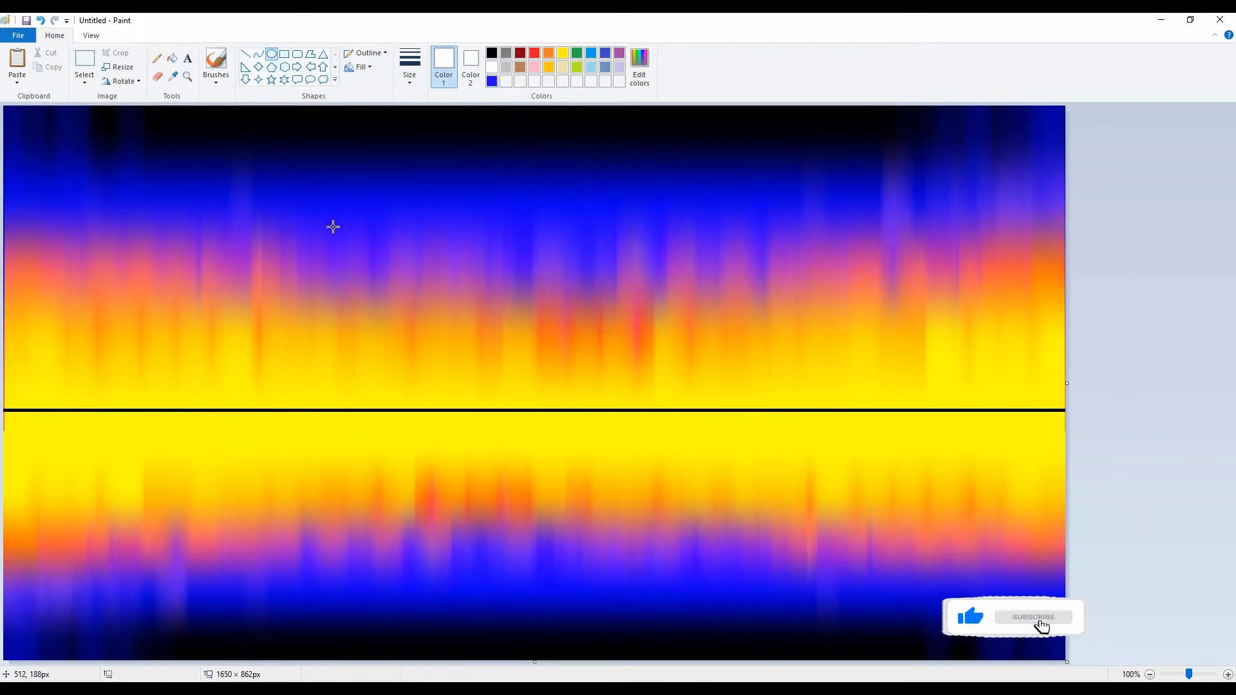
left_click_drag(297, 370, 565, 103)
left_click_drag(461, 202, 438, 232)
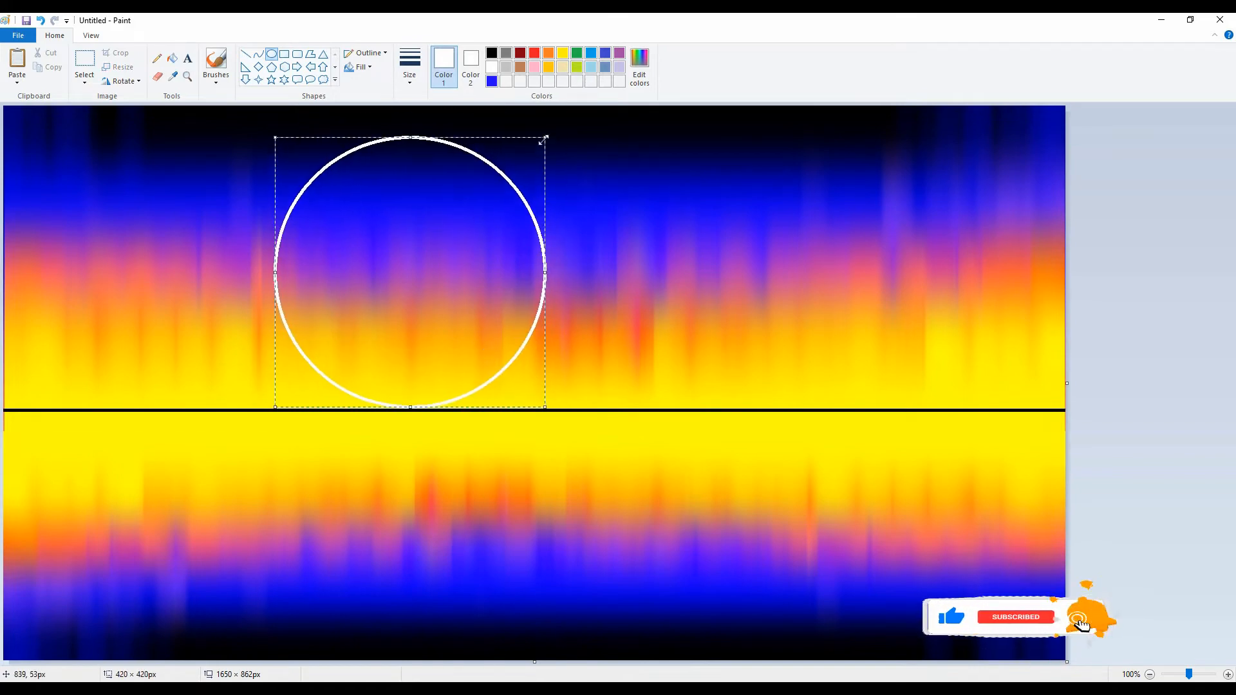
left_click_drag(546, 133, 559, 121)
left_click_drag(453, 260, 702, 258)
left_click(370, 68)
left_click(372, 99)
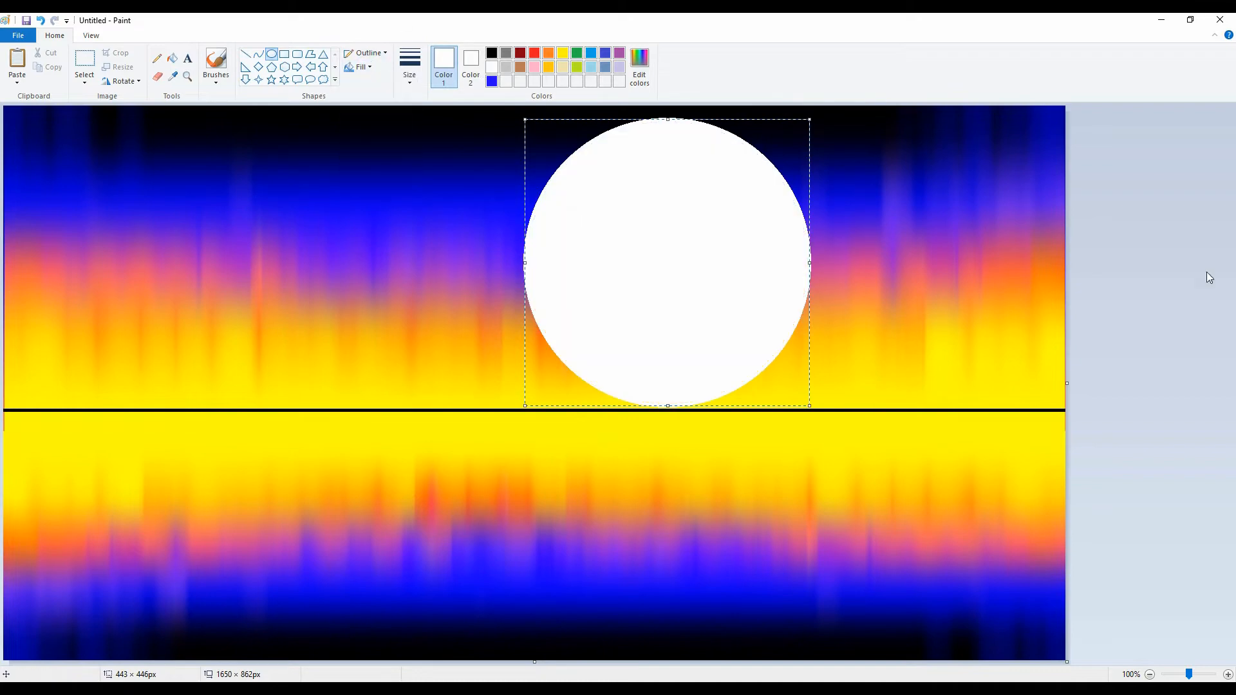
left_click(1070, 267)
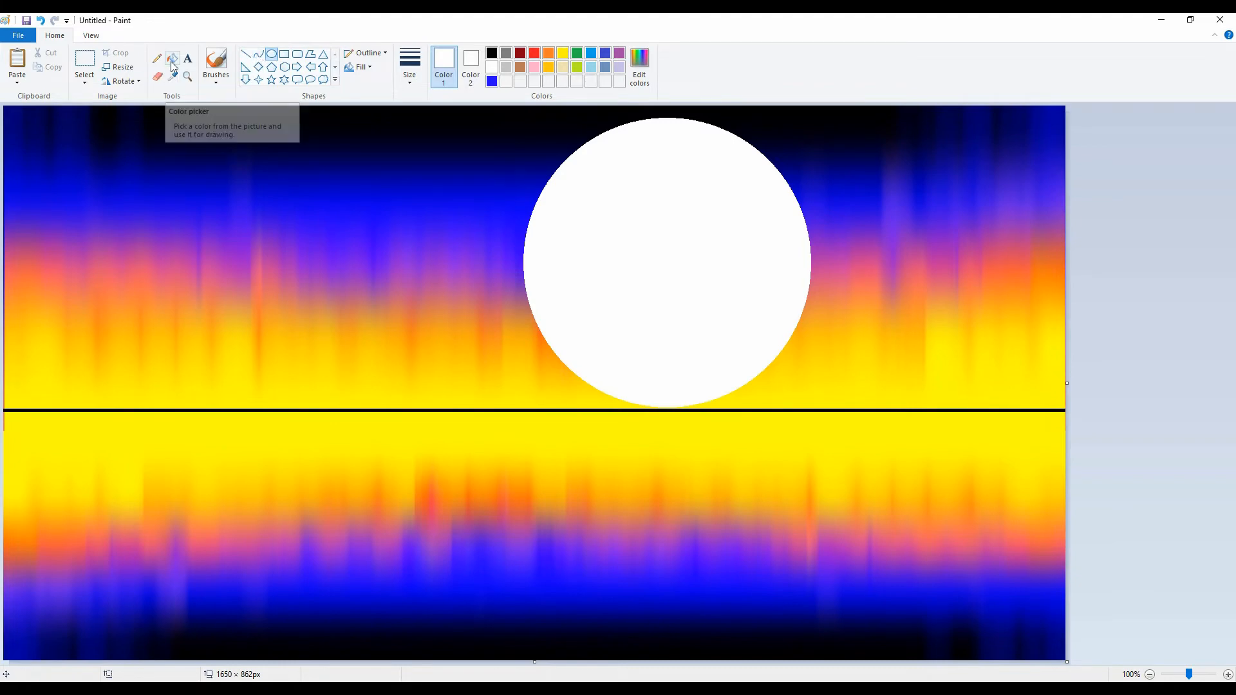
- Draw a black straight line across the full canvas width over the horizon line and thicken it into a broad band
left_click(213, 84)
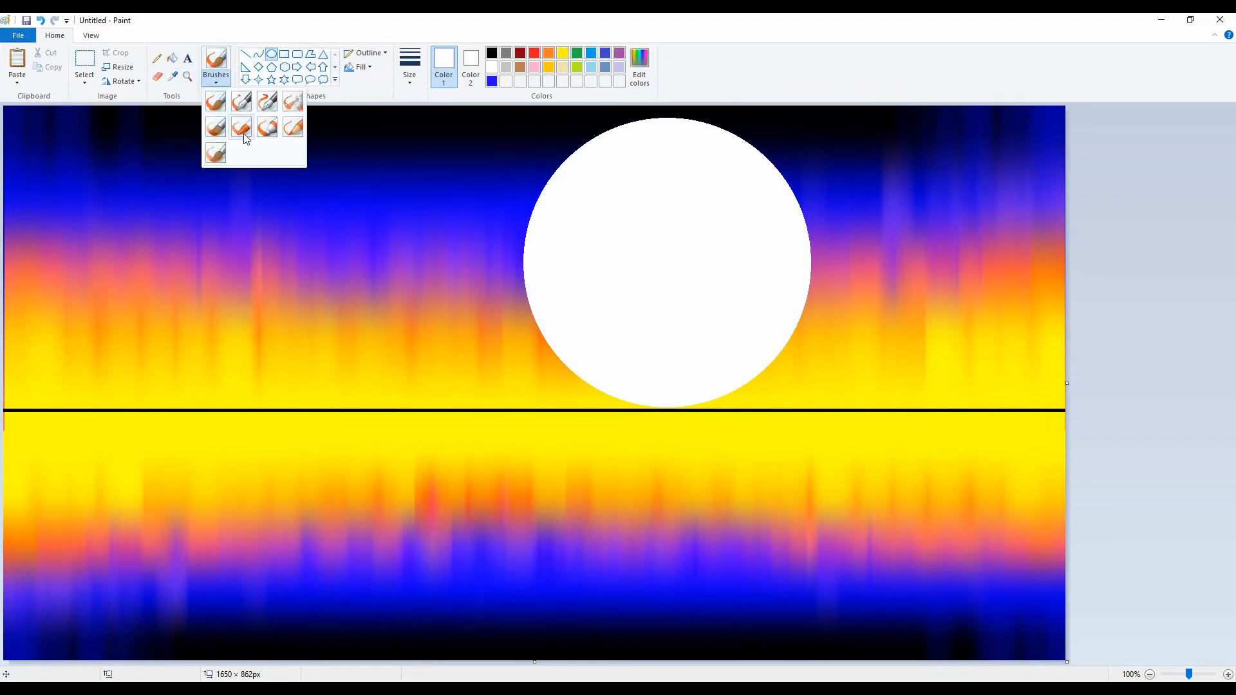
left_click(237, 117)
left_click(492, 52)
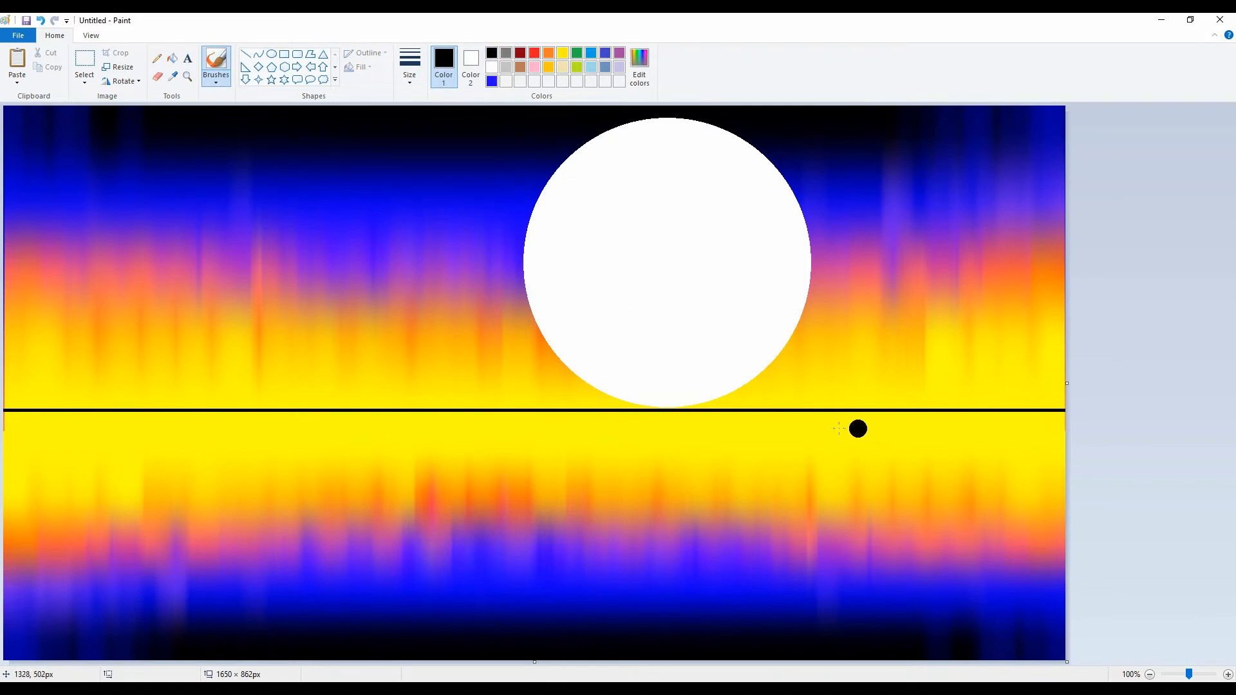
left_click(245, 53)
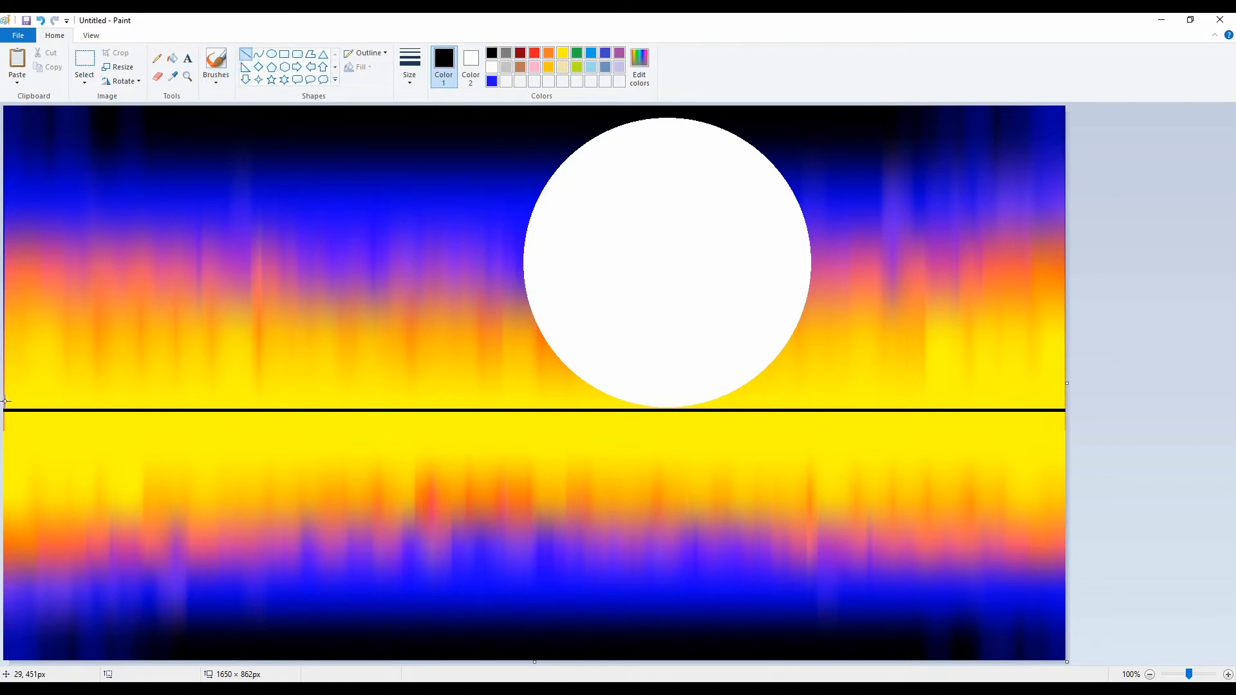
left_click_drag(6, 411, 1055, 424)
key("ctrl+plus")
key("ctrl+plus")
key("ctrl+plus")
key("ctrl+plus")
key("ctrl+plus")
key("ctrl+plus")
key("ctrl+plus")
key("ctrl+plus")
key("ctrl+plus")
key("ctrl+plus")
key("ctrl+plus")
key("ctrl+plus")
key("ctrl+plus")
key("ctrl+plus")
key("ctrl+plus")
key("ctrl+plus")
key("ctrl+plus")
key("ctrl+plus")
key("ctrl+plus")
key("ctrl+plus")
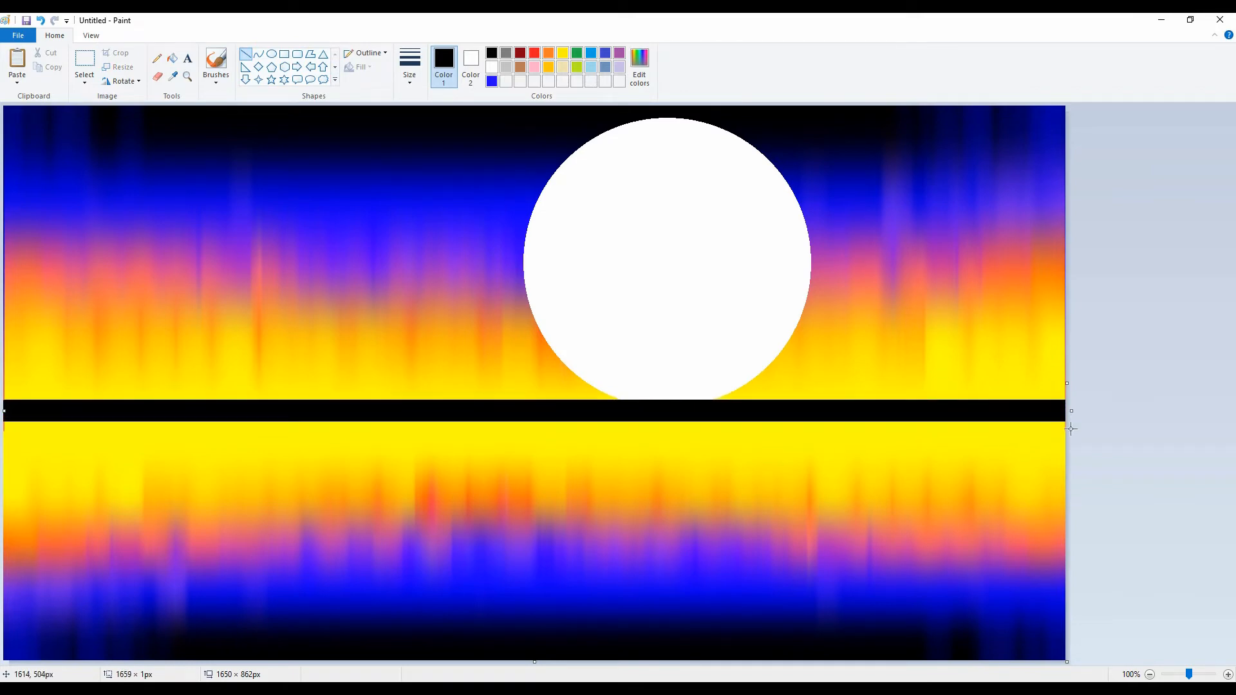
- Nudge the thick black band upward by about 17 px so it overlaps the base of the white circle
key("Up")
key("Up")
key("Up")
key("Up")
key("Up")
key("Up")
key("Up")
key("Up")
key("Up")
key("Up")
key("Up")
key("Up")
key("Up")
key("Up")
key("Up")
key("Up")
key("Up")
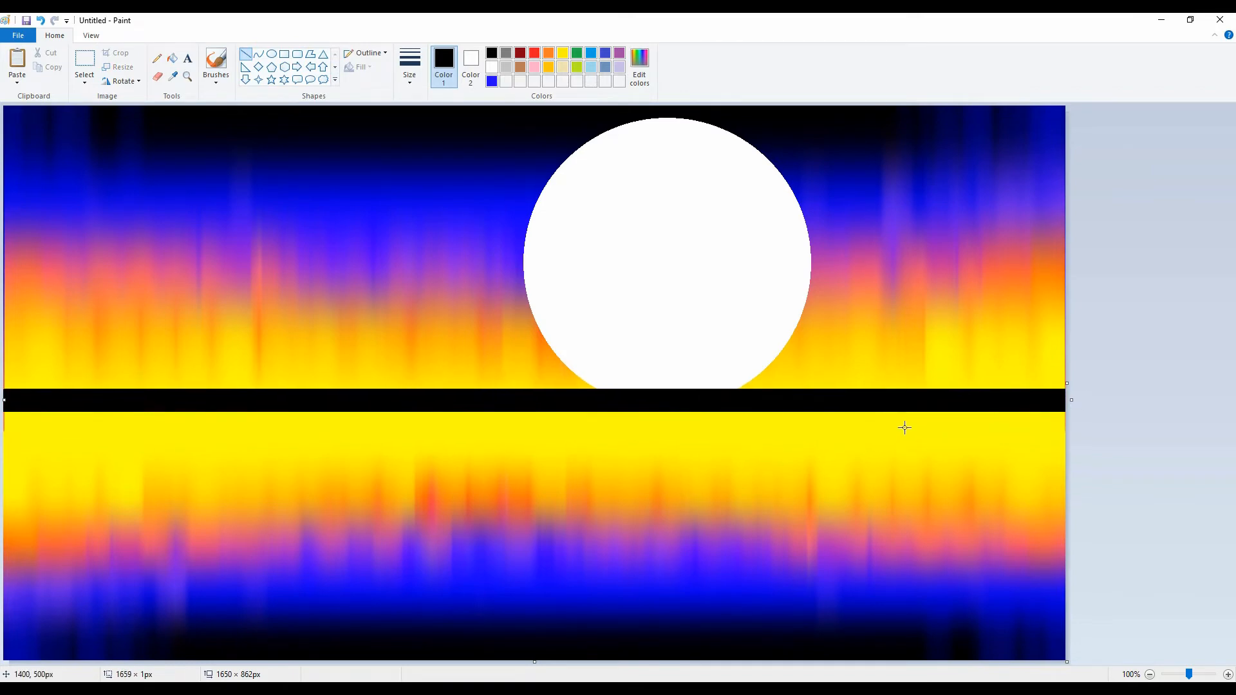
- Paint solid black bumpy hillsides below the band in both lower corners with a thick brush, sloping down to the bottom centre
left_click(216, 65)
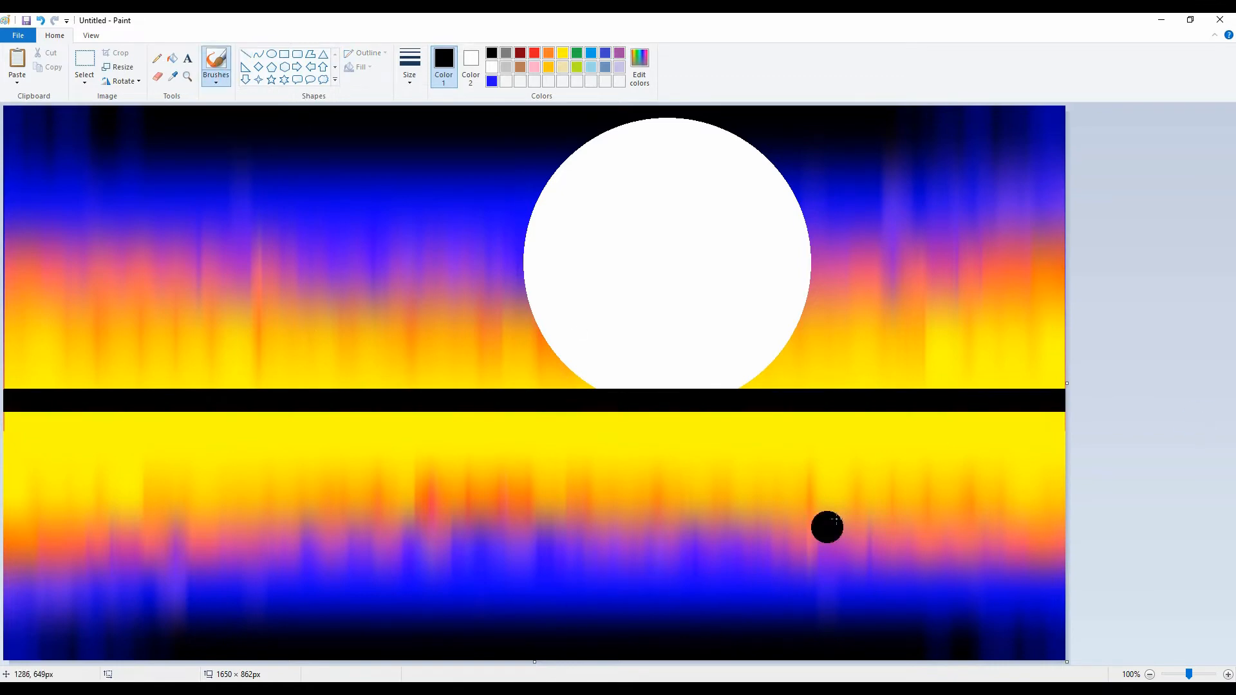
mouse_move(1046, 414)
left_mouse_down()
mouse_move(1048, 440)
mouse_move(1018, 449)
mouse_move(1056, 470)
mouse_move(989, 518)
mouse_move(1052, 497)
mouse_move(1011, 544)
mouse_move(1031, 557)
mouse_move(962, 569)
mouse_move(1054, 582)
mouse_move(978, 595)
mouse_move(1057, 604)
mouse_move(961, 606)
mouse_move(962, 625)
mouse_move(1053, 656)
left_mouse_up()
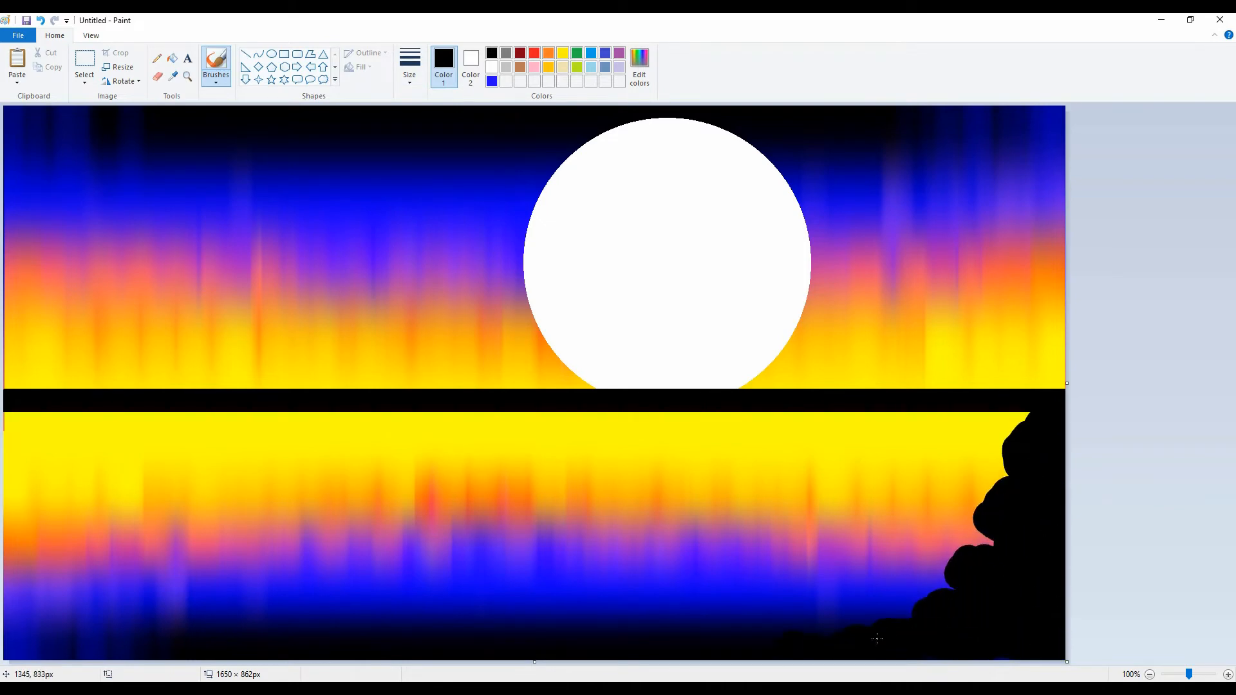
left_click_drag(877, 639, 986, 520)
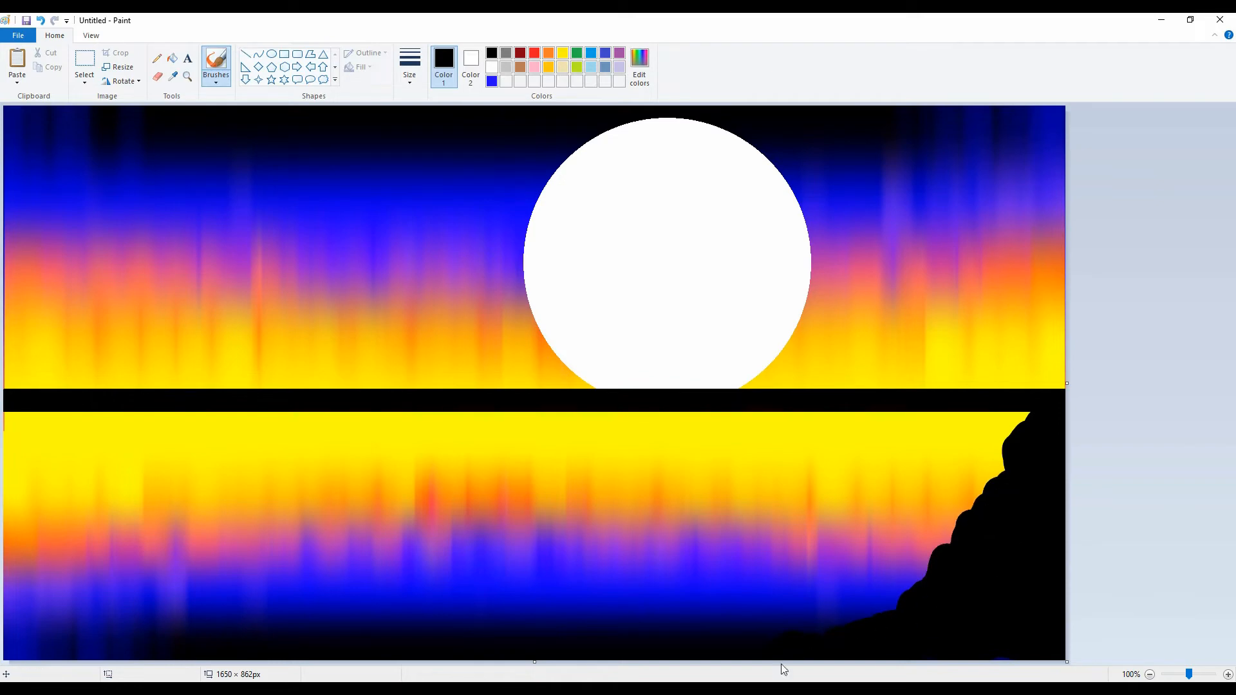
mouse_move(19, 421)
left_mouse_down()
mouse_move(16, 438)
mouse_move(90, 557)
mouse_move(431, 649)
mouse_move(712, 668)
left_mouse_up()
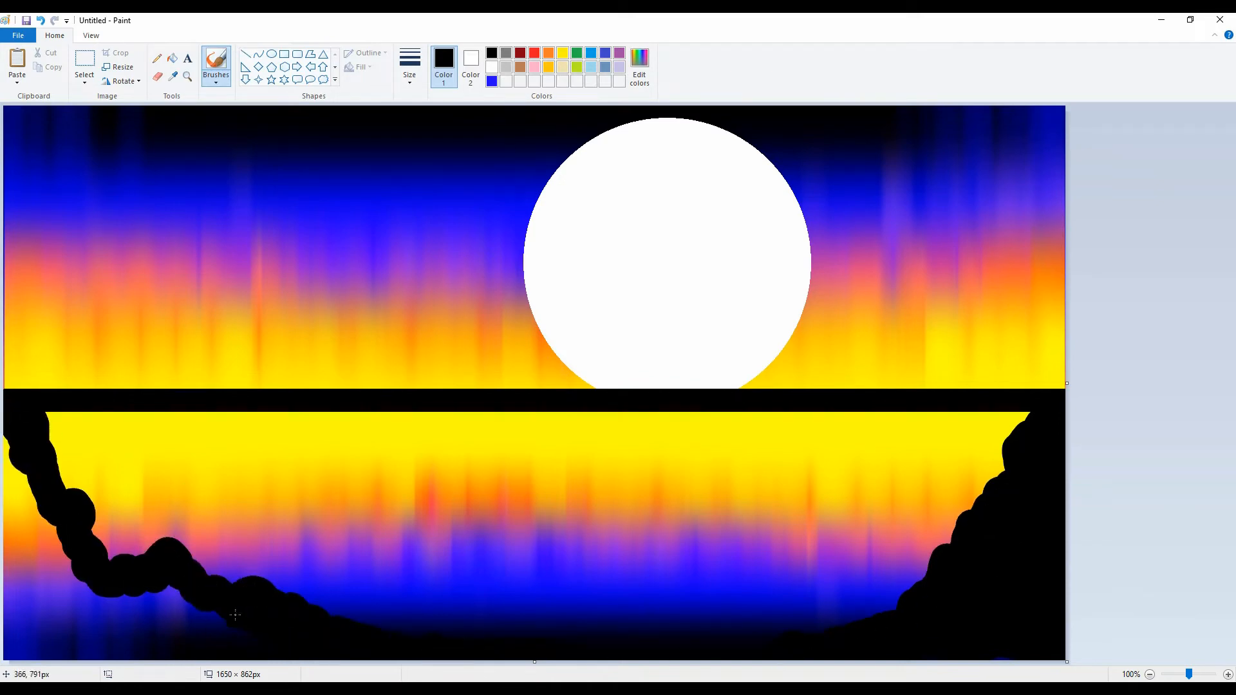
mouse_move(235, 615)
left_mouse_down()
mouse_move(184, 621)
mouse_move(134, 650)
mouse_move(9, 654)
mouse_move(172, 604)
mouse_move(117, 595)
mouse_move(8, 439)
mouse_move(43, 514)
mouse_move(46, 607)
mouse_move(46, 560)
mouse_move(102, 615)
mouse_move(51, 623)
left_mouse_up()
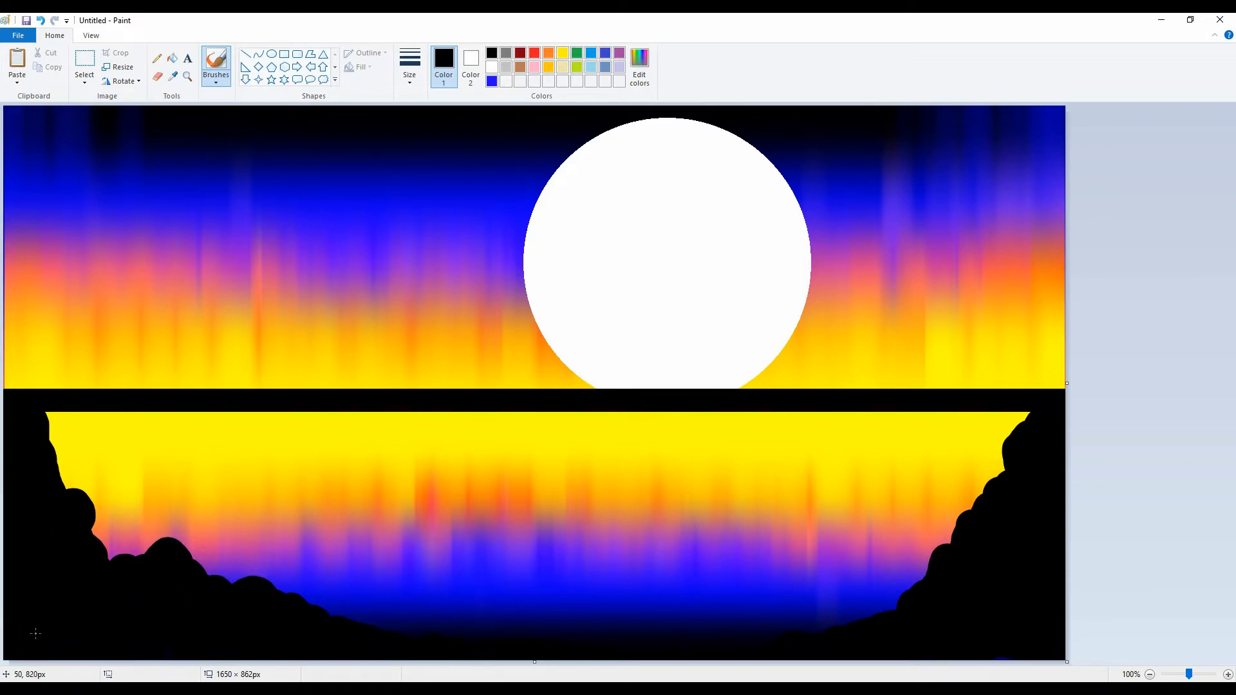
- Add rounded black bush shapes along the inner slope of the right hillside with the thick brush
left_click(814, 597)
mouse_move(988, 530)
left_mouse_down()
mouse_move(939, 511)
mouse_move(919, 542)
mouse_move(956, 496)
left_mouse_up()
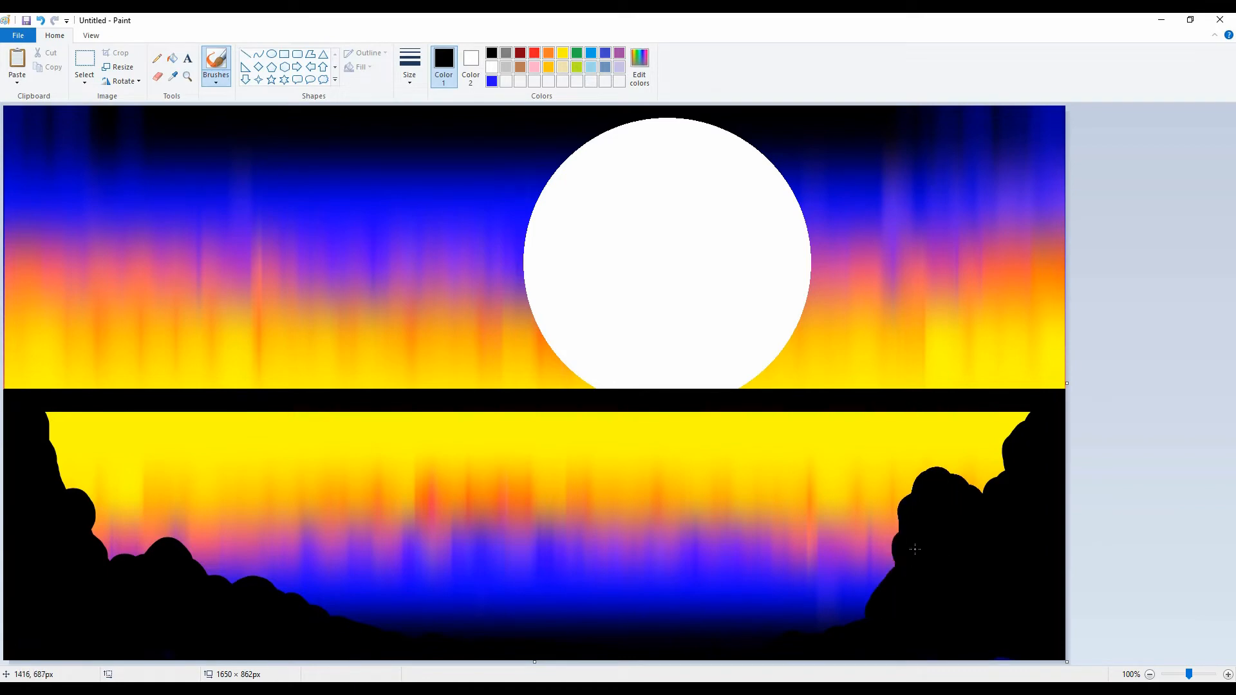
left_click_drag(863, 621, 797, 627)
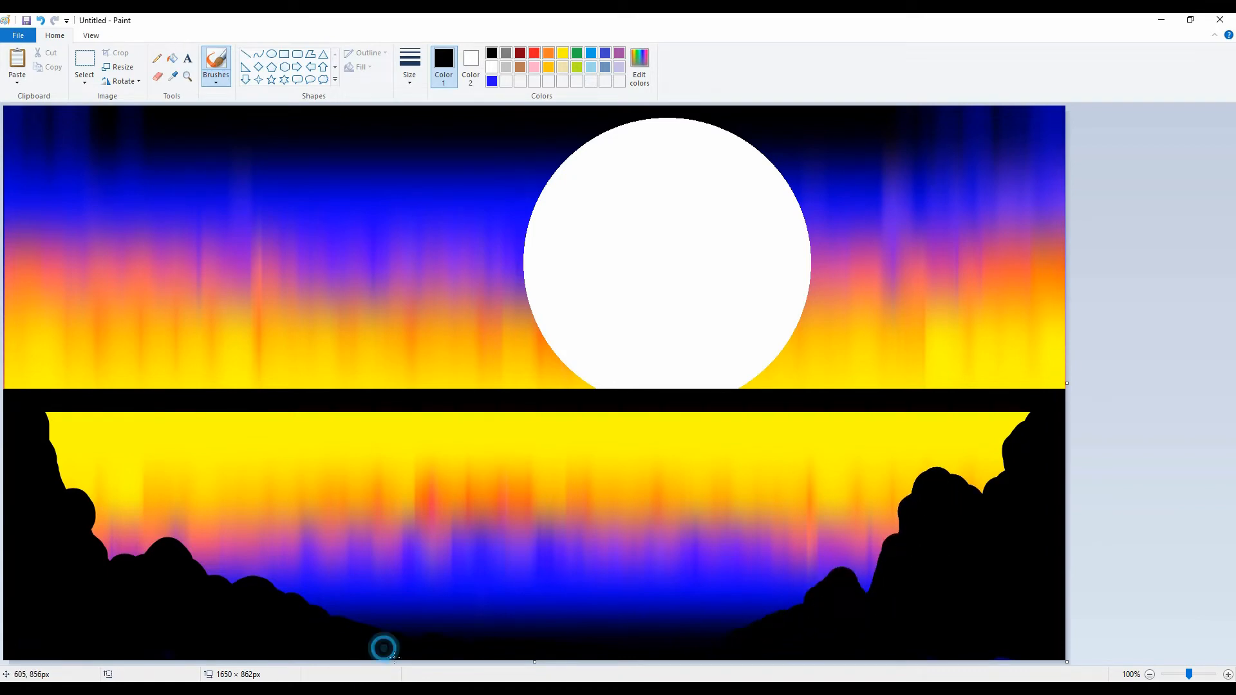
left_click(259, 56)
mouse_move(62, 528)
left_mouse_down()
mouse_move(89, 534)
mouse_move(77, 521)
mouse_move(78, 365)
left_mouse_up()
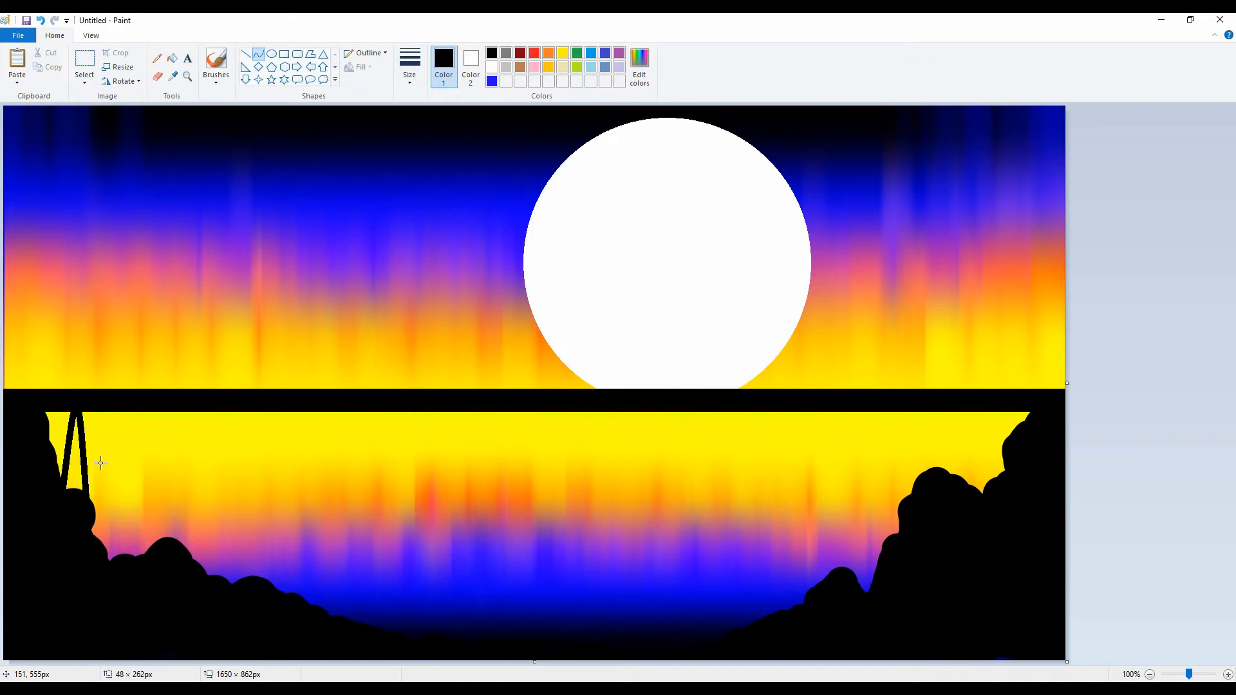
left_click_drag(77, 427, 0, 444)
key("ctrl+z")
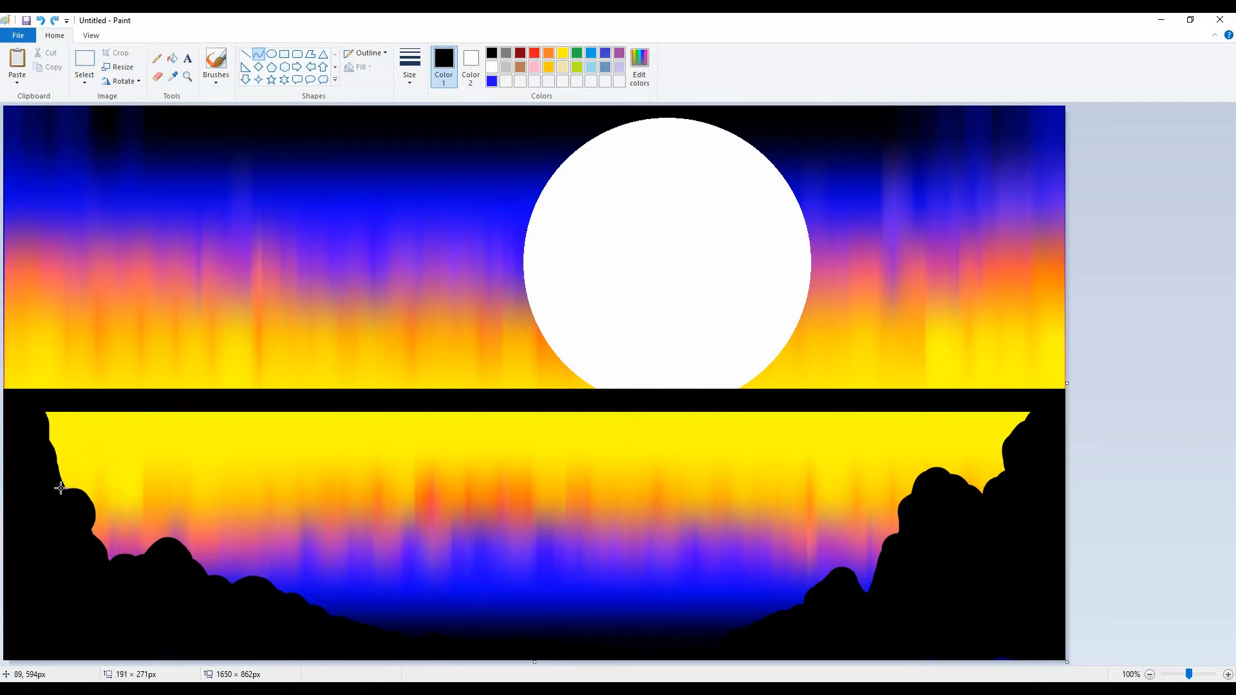
left_click_drag(73, 491, 94, 393)
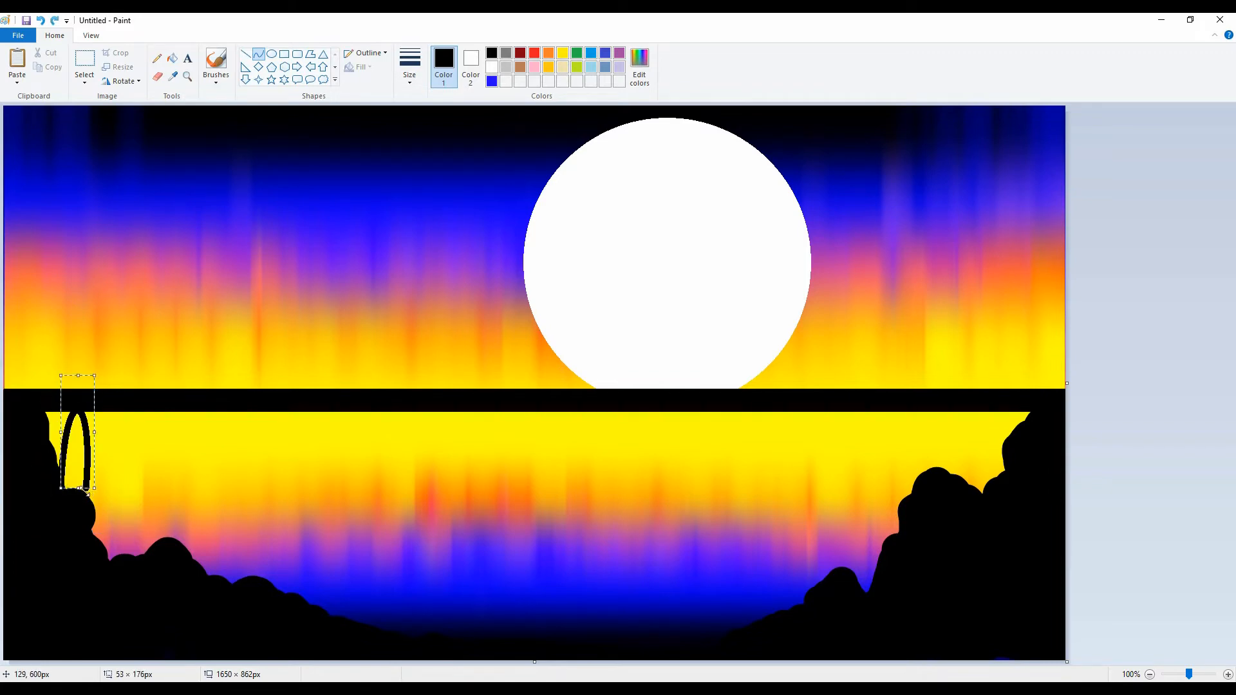
left_click_drag(78, 488, 78, 525)
left_click_drag(77, 376, 79, 360)
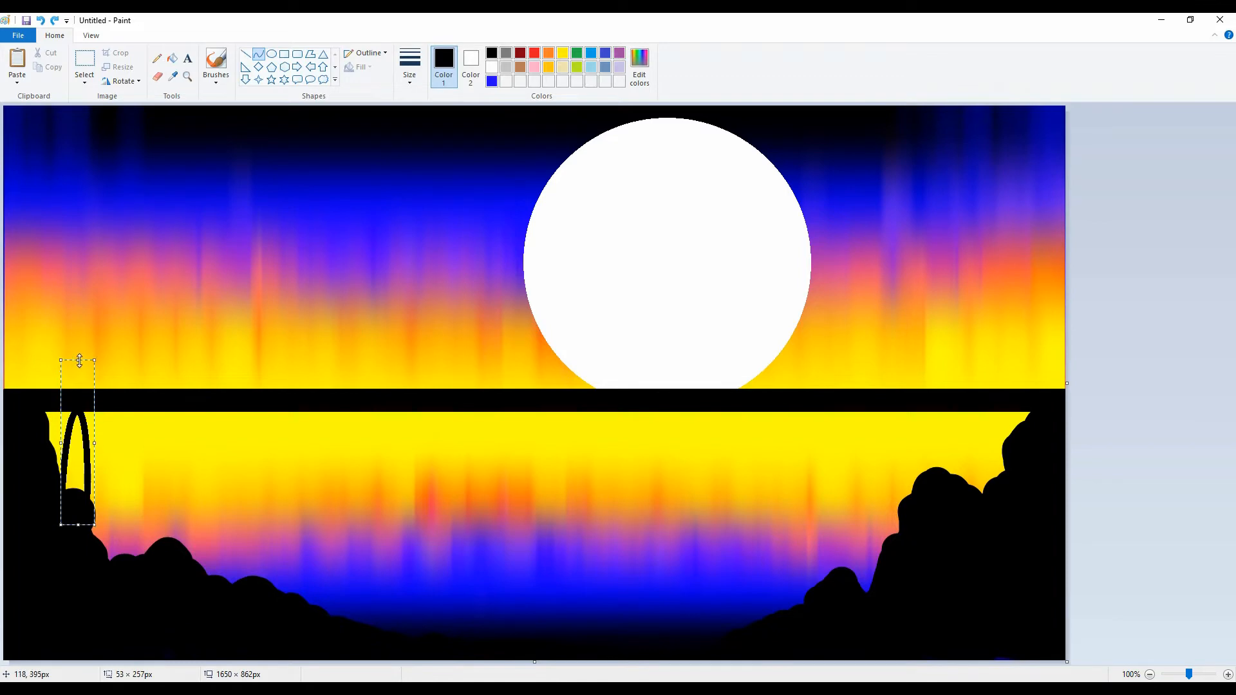
left_click(148, 598)
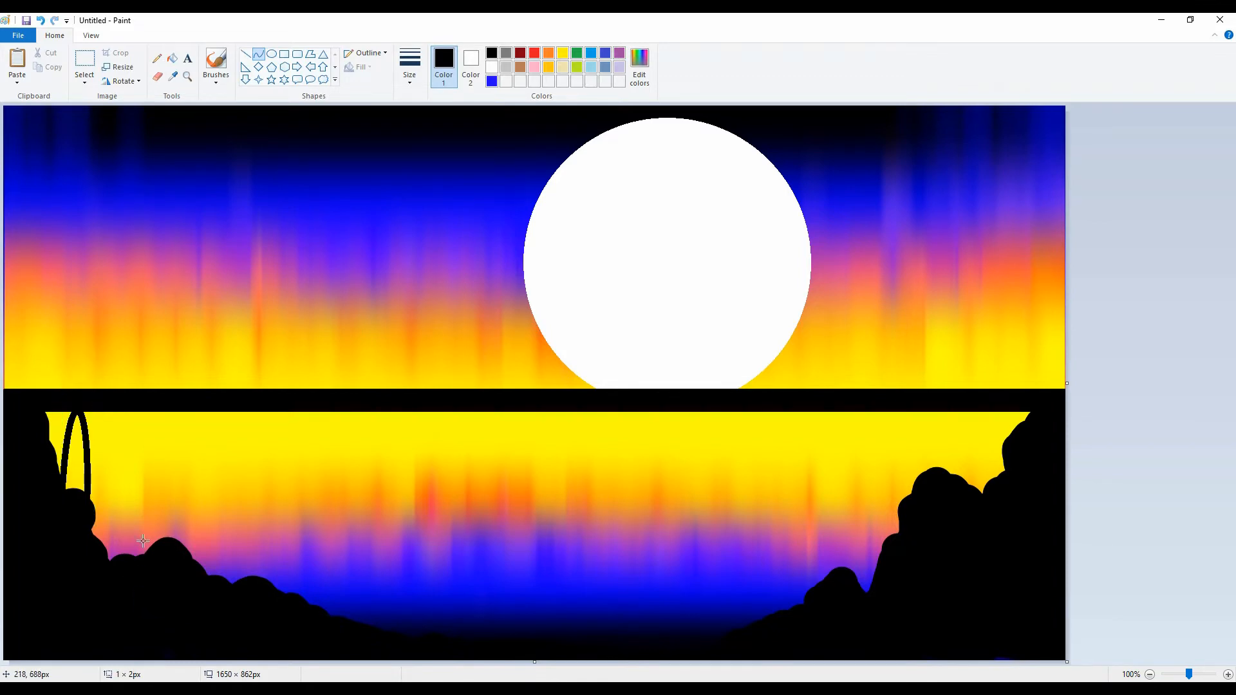
key("ctrl+z")
- Draw a vertical black pillar about 202 px tall from the band down into the left hillside and thicken it
left_click(246, 54)
left_click_drag(77, 409, 66, 539)
key("ctrl+KP_Add")
key("ctrl+KP_Add")
key("ctrl+KP_Add")
key("ctrl+KP_Add")
key("ctrl+KP_Add")
key("ctrl+KP_Add")
key("ctrl+KP_Add")
key("ctrl+KP_Add")
key("ctrl+KP_Add")
key("ctrl+KP_Add")
key("ctrl+KP_Add")
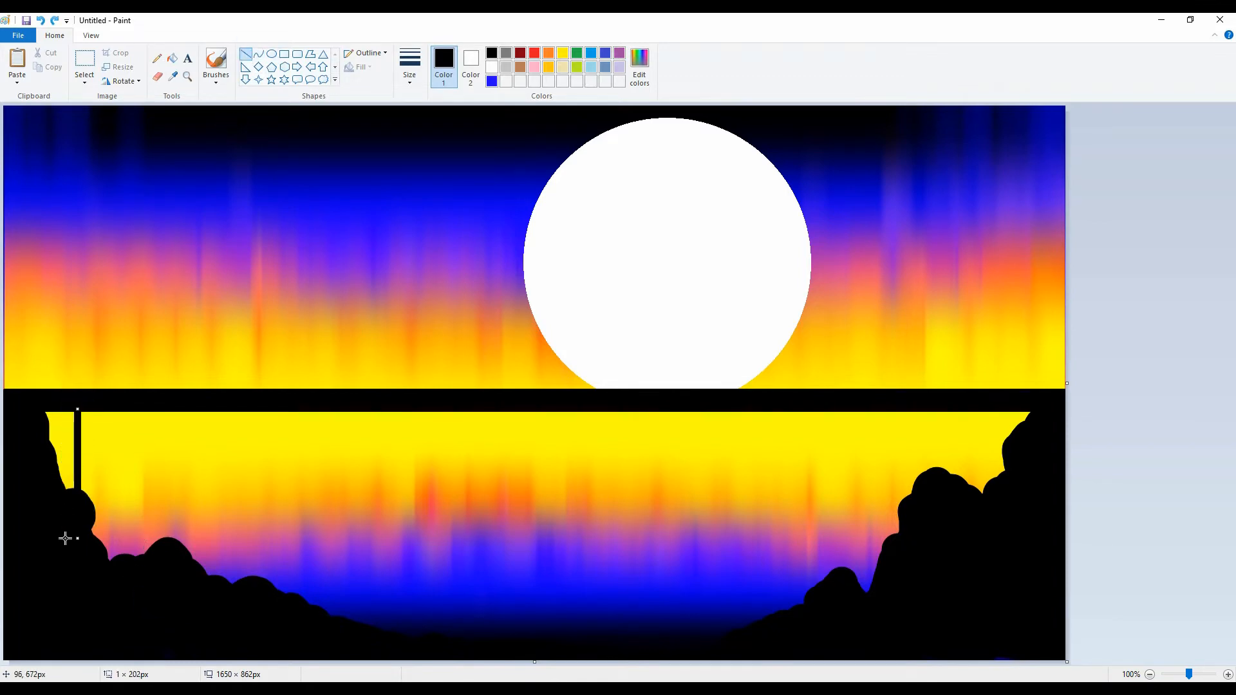
- Draw nine more evenly spaced vertical black pillars from the band to the ground, continuing rightward to the canvas centre
left_click_drag(121, 411, 121, 557)
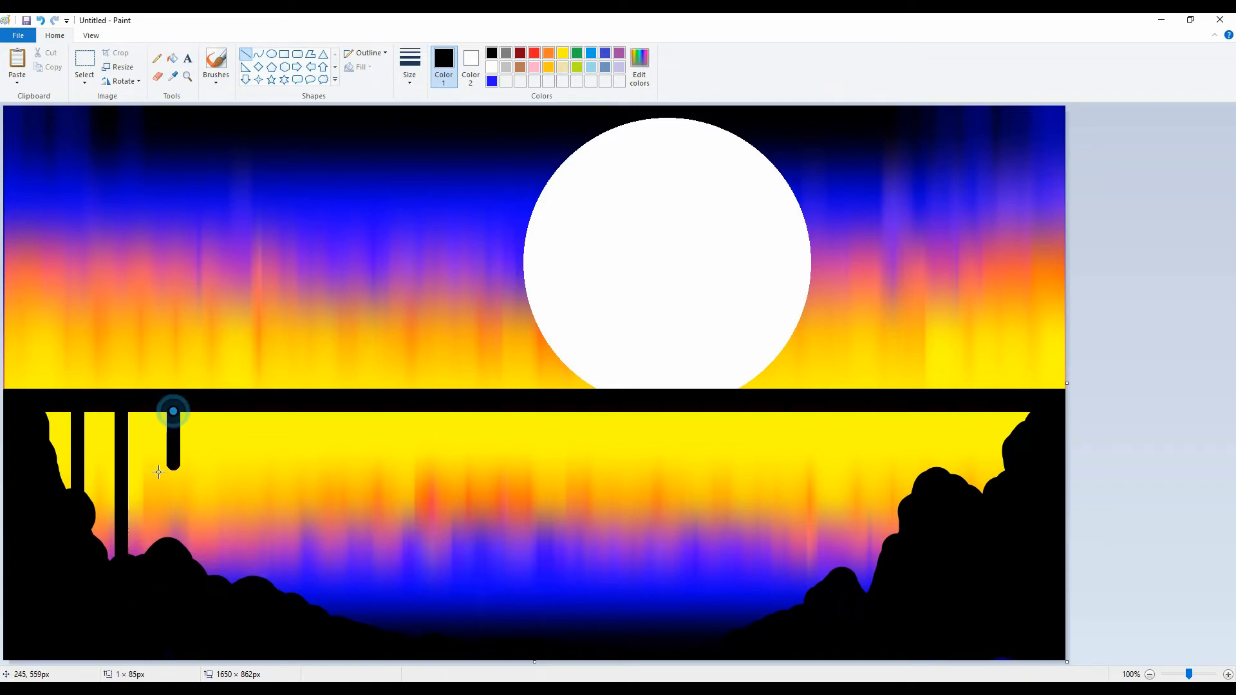
left_click_drag(173, 411, 174, 541)
left_click_drag(221, 404, 222, 581)
left_click_drag(266, 407, 267, 583)
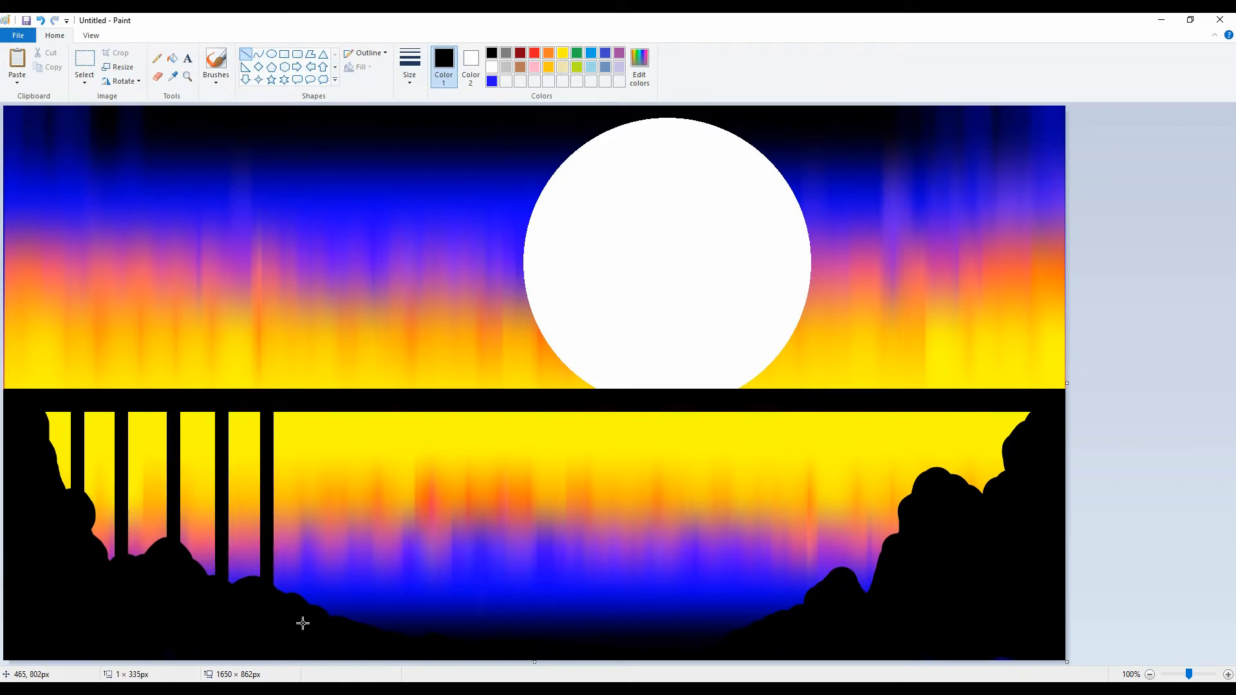
left_click_drag(323, 402, 323, 615)
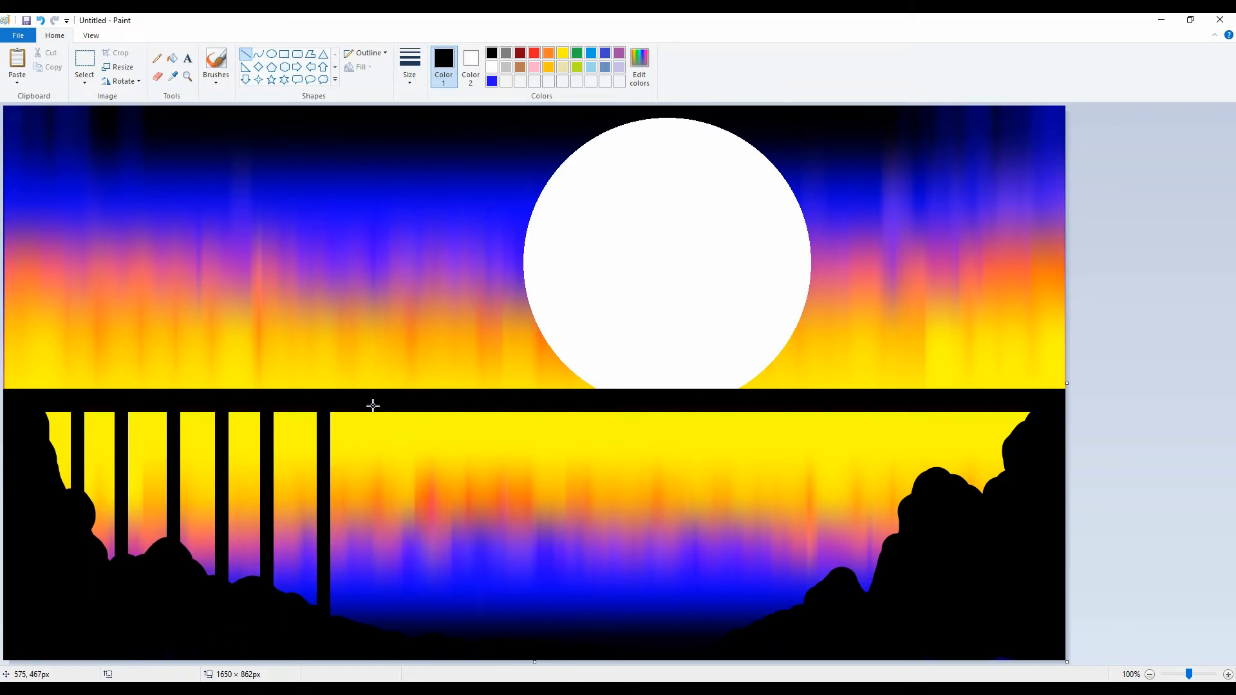
left_click_drag(376, 405, 377, 638)
left_click_drag(428, 410, 427, 634)
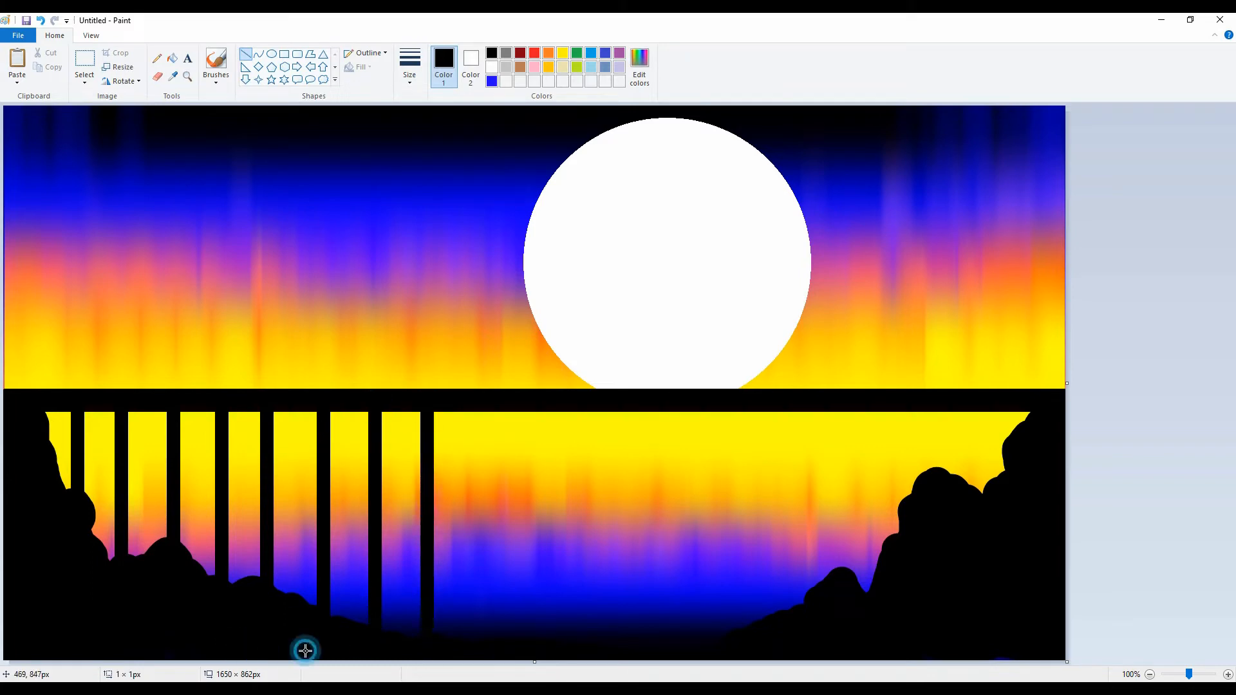
left_click_drag(482, 409, 482, 637)
left_click_drag(544, 404, 542, 662)
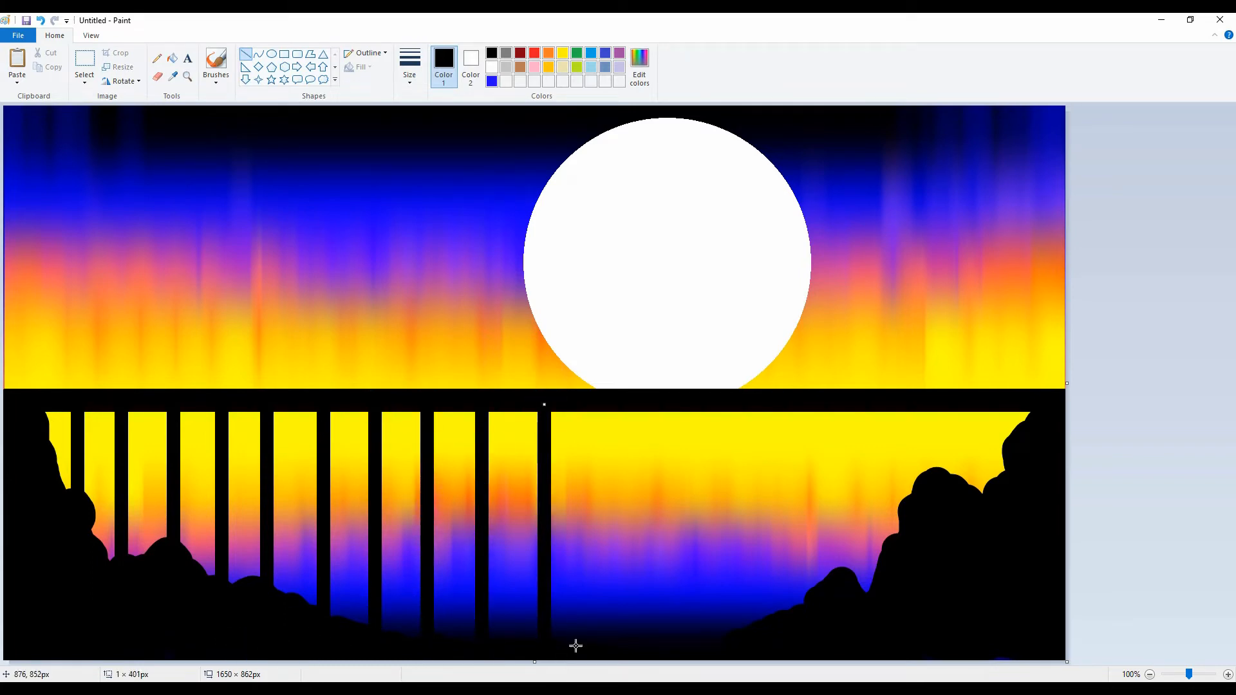
left_click(846, 640)
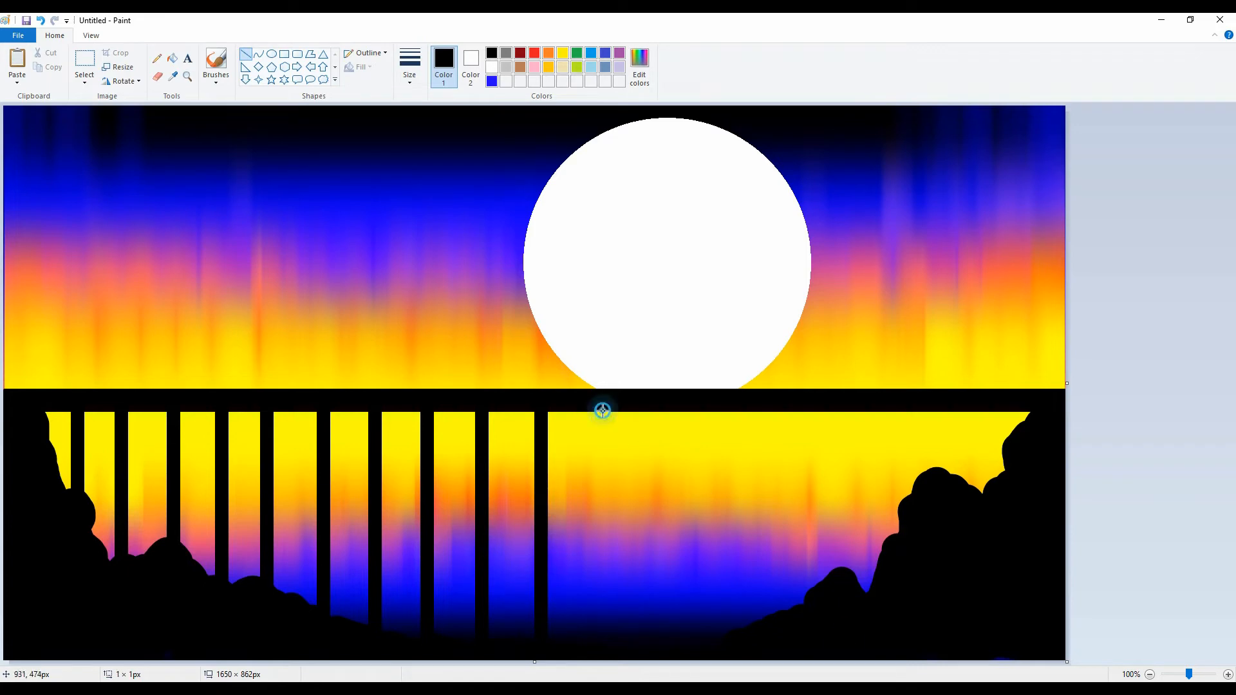
- Draw six evenly spaced vertical black pillars from the band to the ground between the canvas centre and the right hillside
left_click_drag(602, 407, 603, 635)
left_click_drag(663, 407, 663, 638)
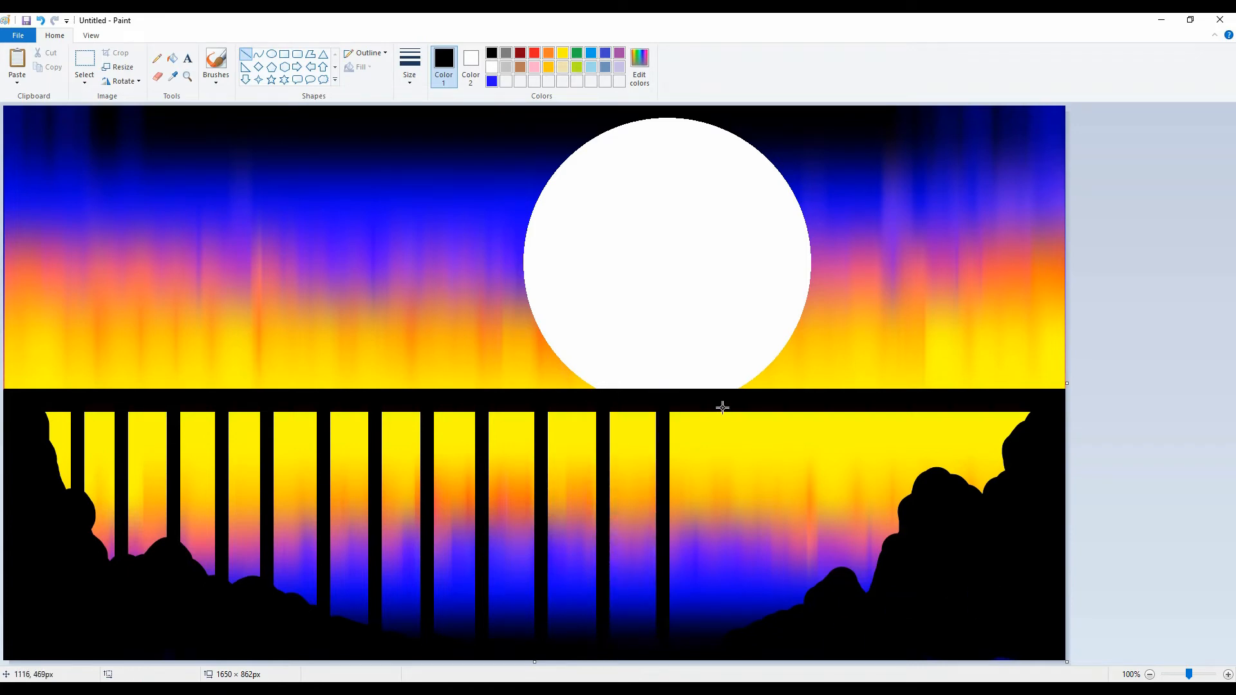
left_click_drag(724, 407, 725, 674)
left_click_drag(784, 406, 783, 617)
left_click(989, 556)
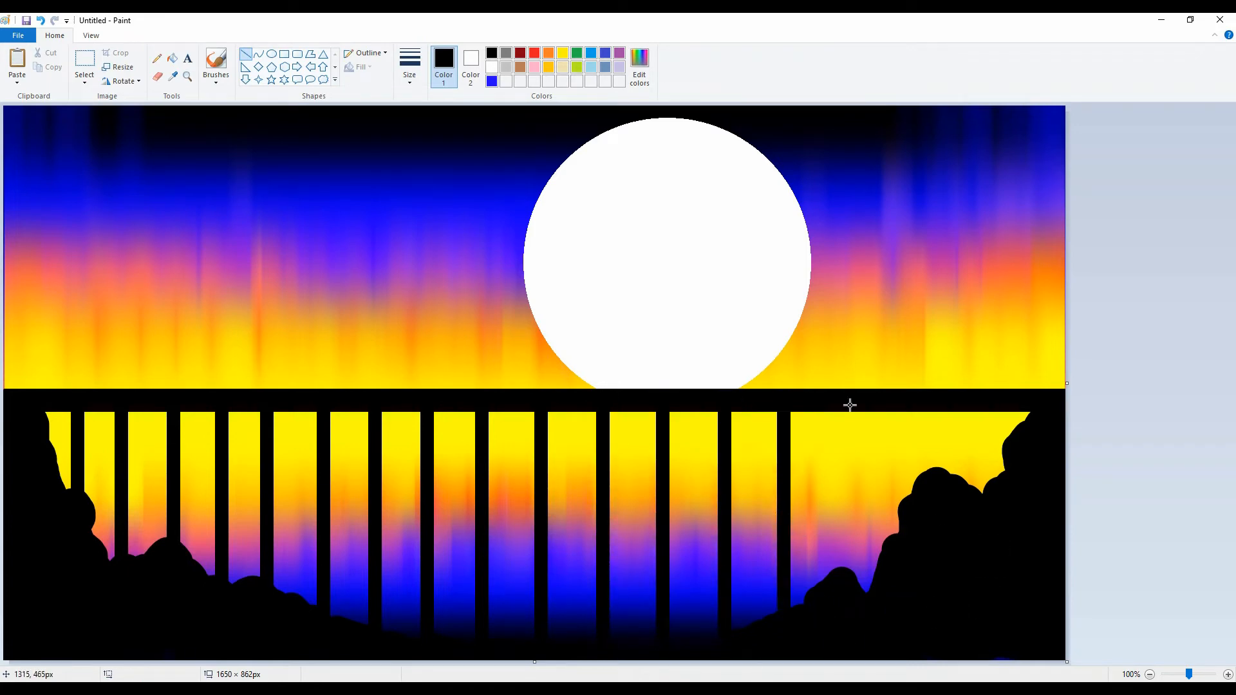
left_click_drag(840, 407, 839, 607)
left_click_drag(972, 548, 974, 559)
left_click_drag(903, 403, 904, 547)
- Draw the last two short pillars above the right hillside, nudging the final one rightward to the hill's edge
mouse_move(951, 489)
left_mouse_down()
mouse_move(951, 406)
mouse_move(989, 509)
left_mouse_up()
key("Right")
key("Right")
key("Right")
key("Right")
key("Right")
key("Right")
key("Right")
key("Right")
key("Right")
key("Right")
key("Right")
key("Right")
key("Right")
key("Right")
key("Right")
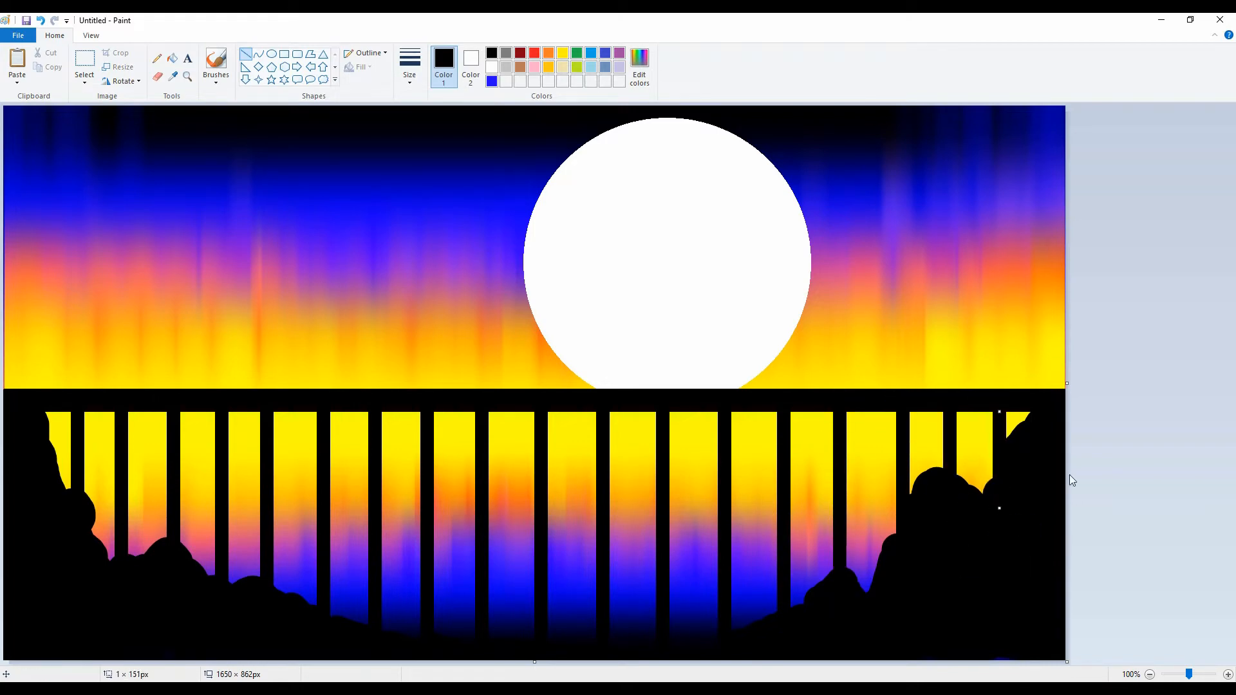
- Draw black arch curves with the Curve tool at the top of the first four full openings between the left pillars
left_click(258, 54)
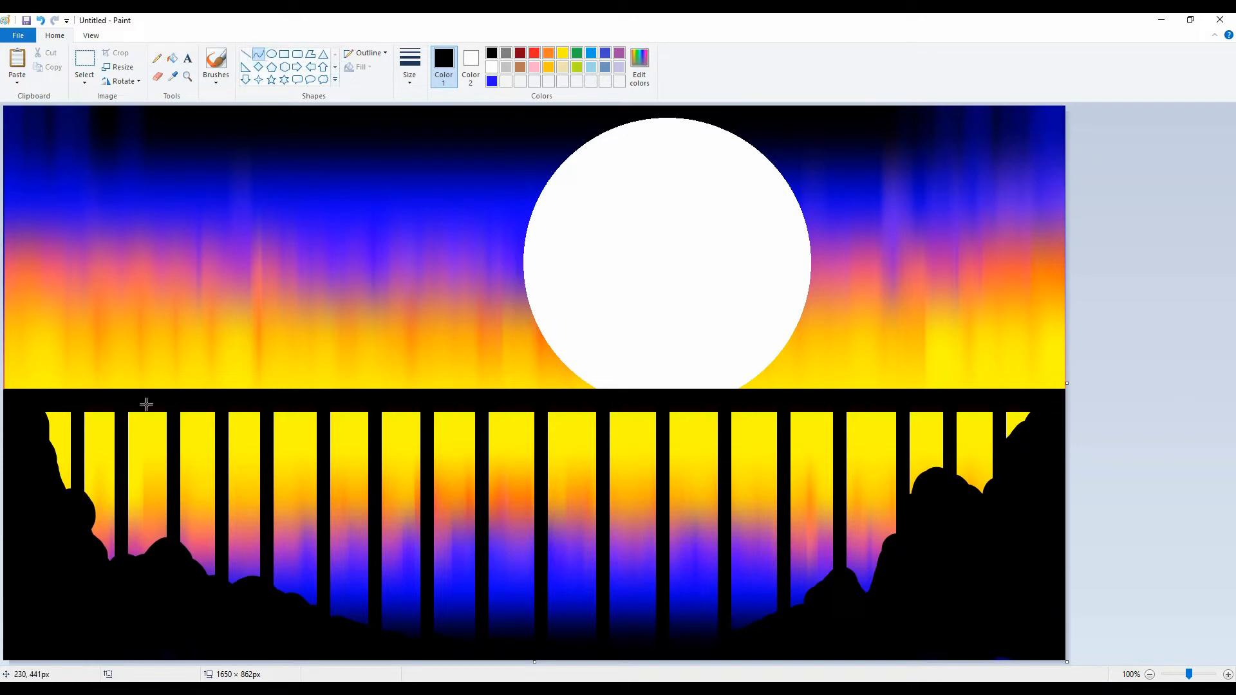
mouse_move(73, 436)
left_mouse_down()
mouse_move(120, 440)
mouse_move(96, 405)
mouse_move(104, 392)
mouse_move(113, 399)
left_mouse_up()
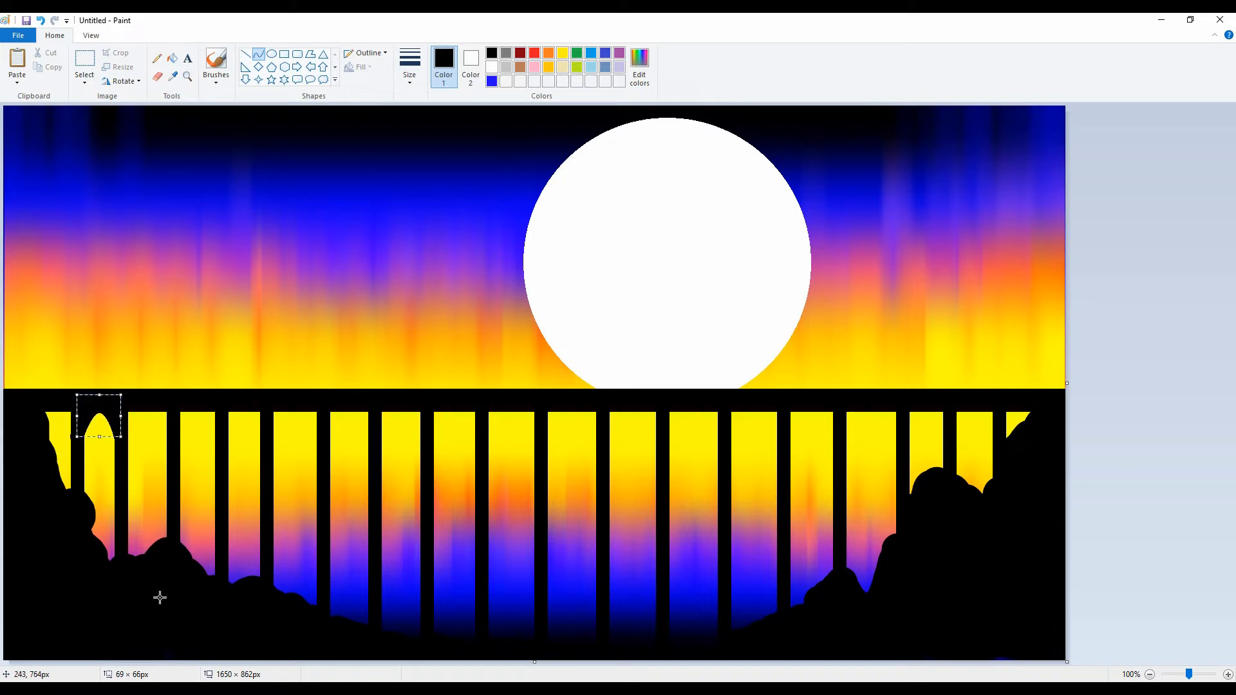
mouse_move(122, 447)
left_mouse_down()
mouse_move(169, 449)
mouse_move(136, 404)
mouse_move(159, 382)
mouse_move(158, 401)
left_mouse_up()
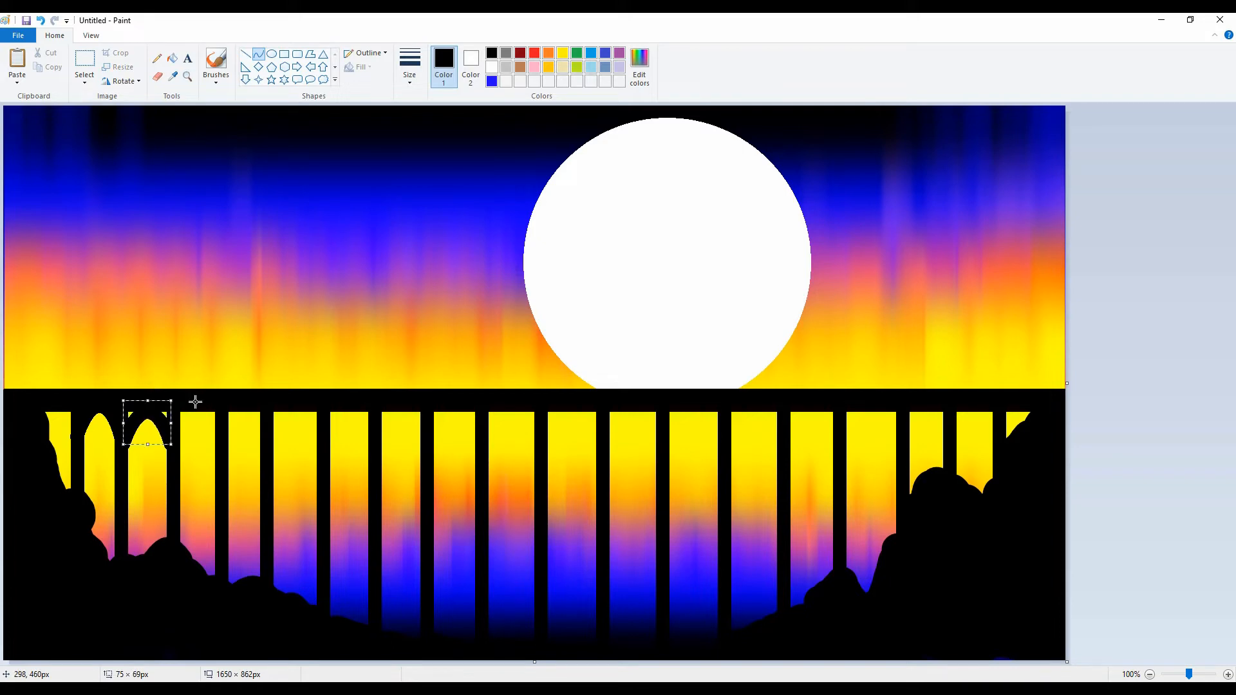
mouse_move(181, 445)
left_mouse_down()
mouse_move(216, 445)
mouse_move(209, 402)
left_mouse_up()
left_click(209, 402)
mouse_move(220, 447)
left_mouse_down()
mouse_move(262, 446)
mouse_move(240, 406)
mouse_move(250, 410)
left_mouse_up()
- Draw black arch curves at the top of the next seven openings, up to the one just left of the circle's centre
mouse_move(198, 642)
left_mouse_down()
mouse_move(315, 447)
mouse_move(298, 405)
mouse_move(333, 443)
mouse_move(374, 444)
mouse_move(334, 408)
mouse_move(362, 408)
mouse_move(422, 443)
mouse_move(402, 413)
mouse_move(475, 443)
mouse_move(449, 404)
mouse_move(475, 403)
mouse_move(538, 446)
mouse_move(494, 397)
left_mouse_up()
key("ctrl+z")
left_click(401, 413)
left_click_drag(494, 397, 534, 391)
left_click(597, 406)
left_click_drag(543, 440, 603, 435)
left_click_drag(573, 435, 556, 394)
mouse_move(578, 398)
left_mouse_down()
mouse_move(660, 435)
mouse_move(616, 402)
mouse_move(642, 392)
left_mouse_up()
left_click(648, 400)
- Draw black arch curves at the top of the four openings from beneath the circle to the start of the right hillside
left_click_drag(968, 521, 722, 443)
key("ctrl+z")
left_click_drag(677, 452, 714, 387)
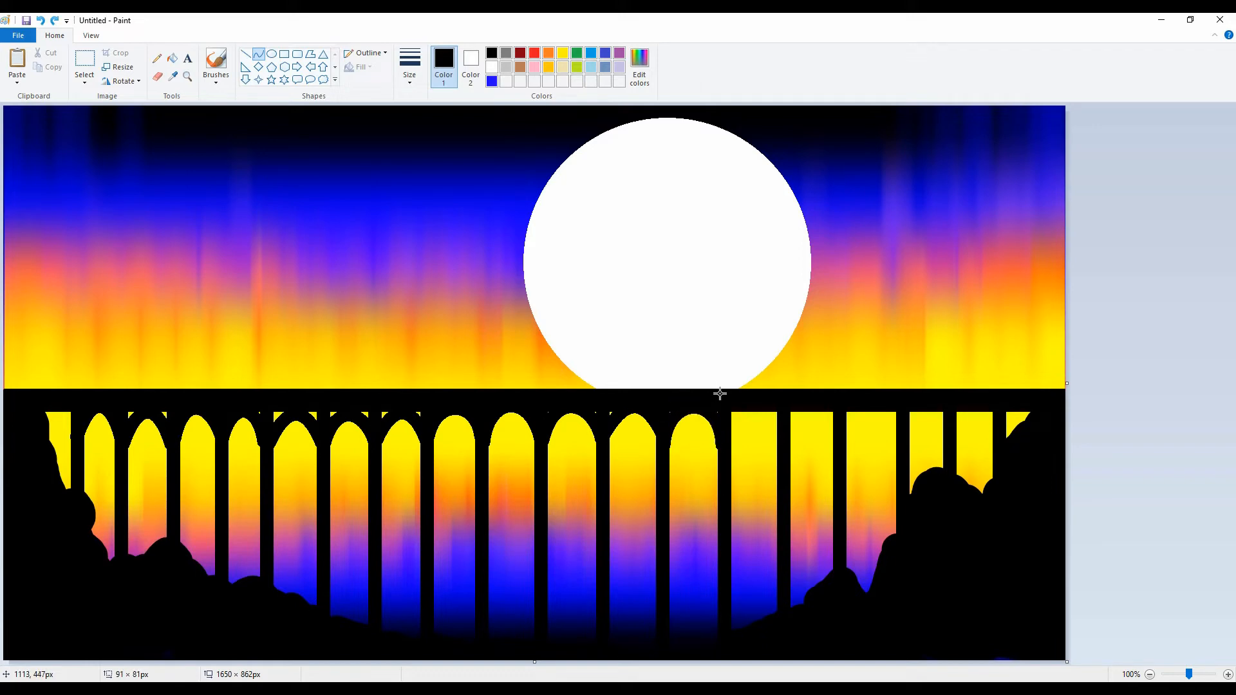
left_click_drag(722, 445, 723, 406)
left_click_drag(762, 413, 772, 392)
left_click_drag(785, 441, 819, 397)
left_click_drag(845, 445, 899, 396)
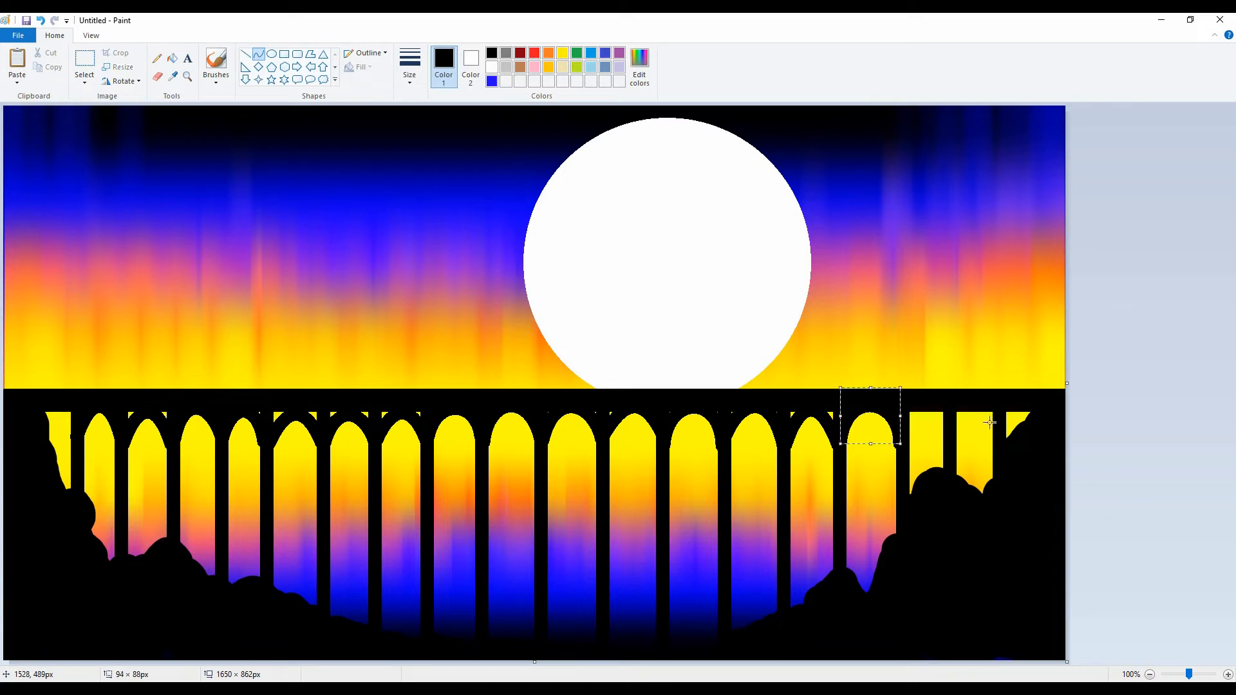
- Draw black arch curves at the top of the three short openings above the right hillside
left_click_drag(907, 441, 948, 441)
left_click_drag(928, 440, 915, 406)
left_click_drag(928, 405, 947, 404)
left_click_drag(971, 444, 1037, 461)
left_click_drag(957, 444, 997, 444)
key("ctrl+z")
left_click_drag(976, 441, 960, 404)
mouse_move(971, 402)
left_mouse_down()
mouse_move(990, 400)
mouse_move(1003, 427)
mouse_move(1020, 427)
mouse_move(1010, 403)
mouse_move(1034, 404)
left_mouse_up()
left_click(1041, 451)
left_click(1016, 475)
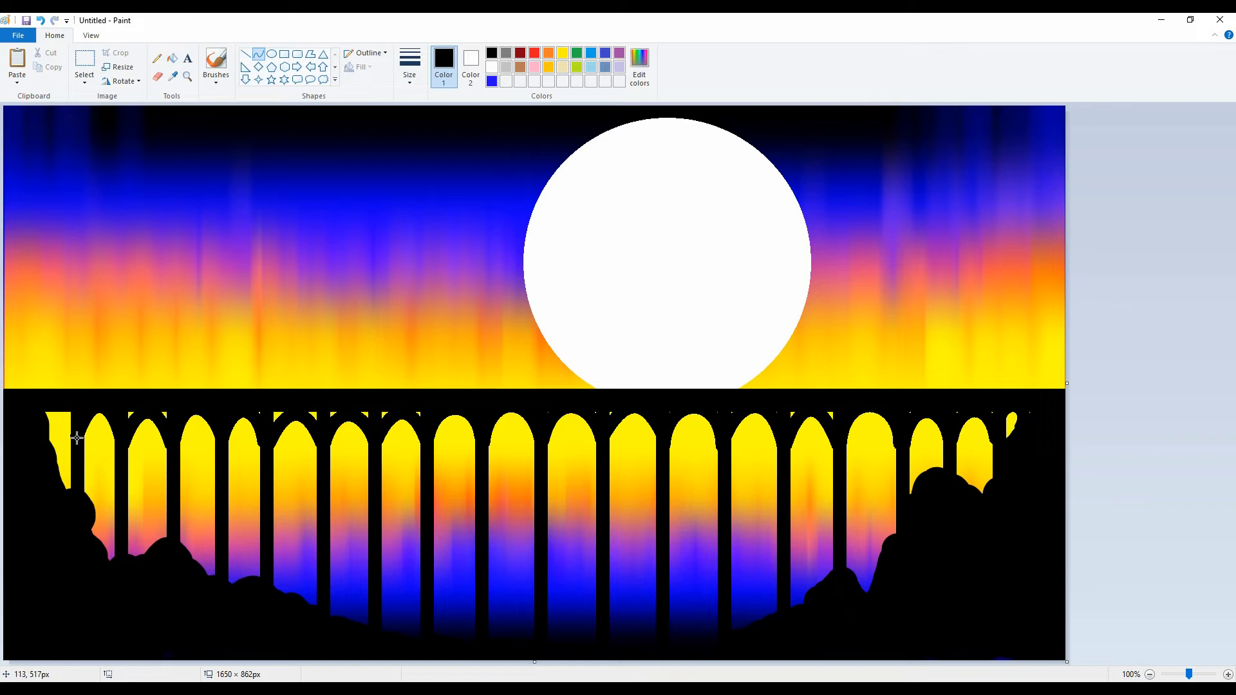
- Round off the partial opening beside the left hillside with a black arch curve
mouse_move(74, 439)
left_mouse_down()
mouse_move(43, 440)
mouse_move(69, 403)
mouse_move(52, 412)
left_mouse_up()
left_click(156, 502)
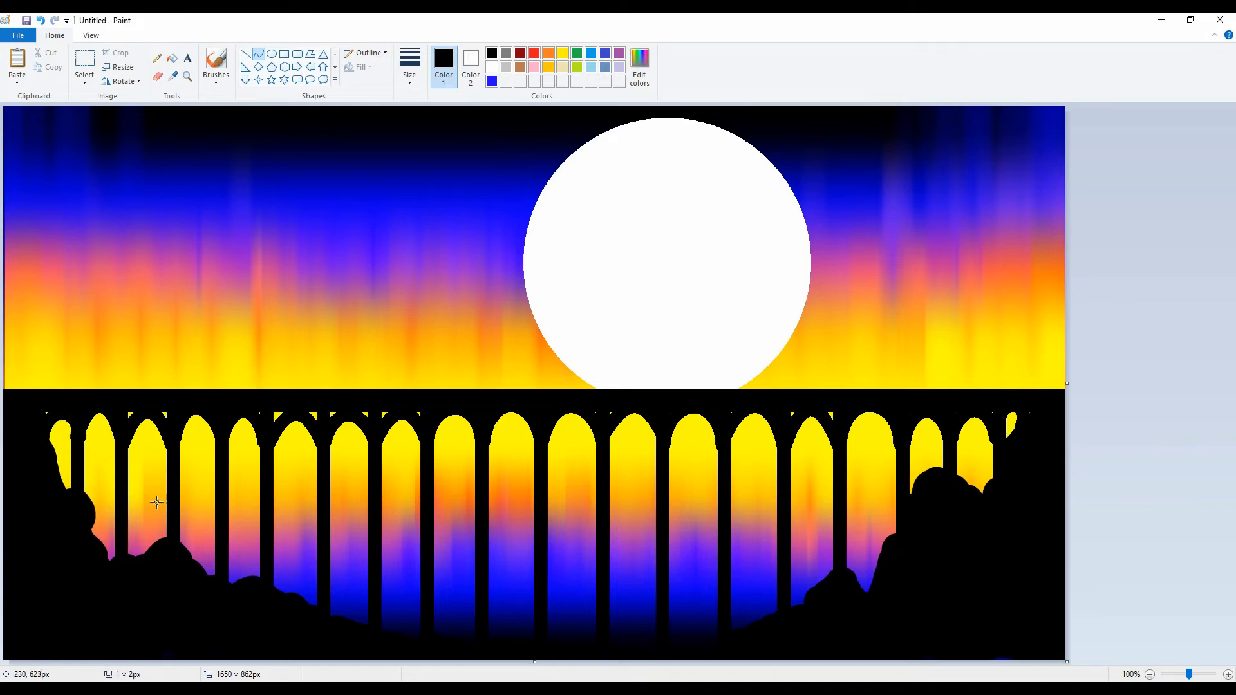
- Brush black over the leftover yellow slivers above the arches along the underside of the viaduct deck
left_click(225, 78)
left_click(225, 106)
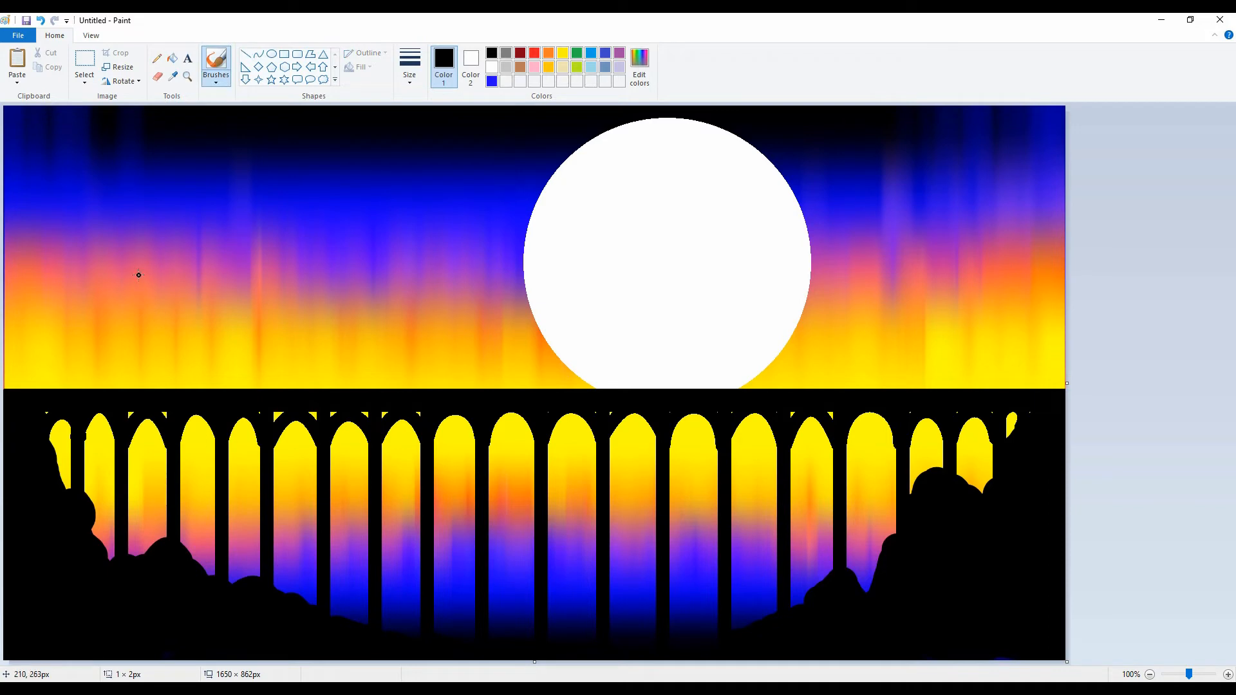
left_click_drag(131, 408, 132, 416)
left_click_drag(790, 412, 832, 413)
- Draw a straight black train roof line about 862 px long across the circle's base to the canvas's right edge, with a thinner stroke
left_click(245, 54)
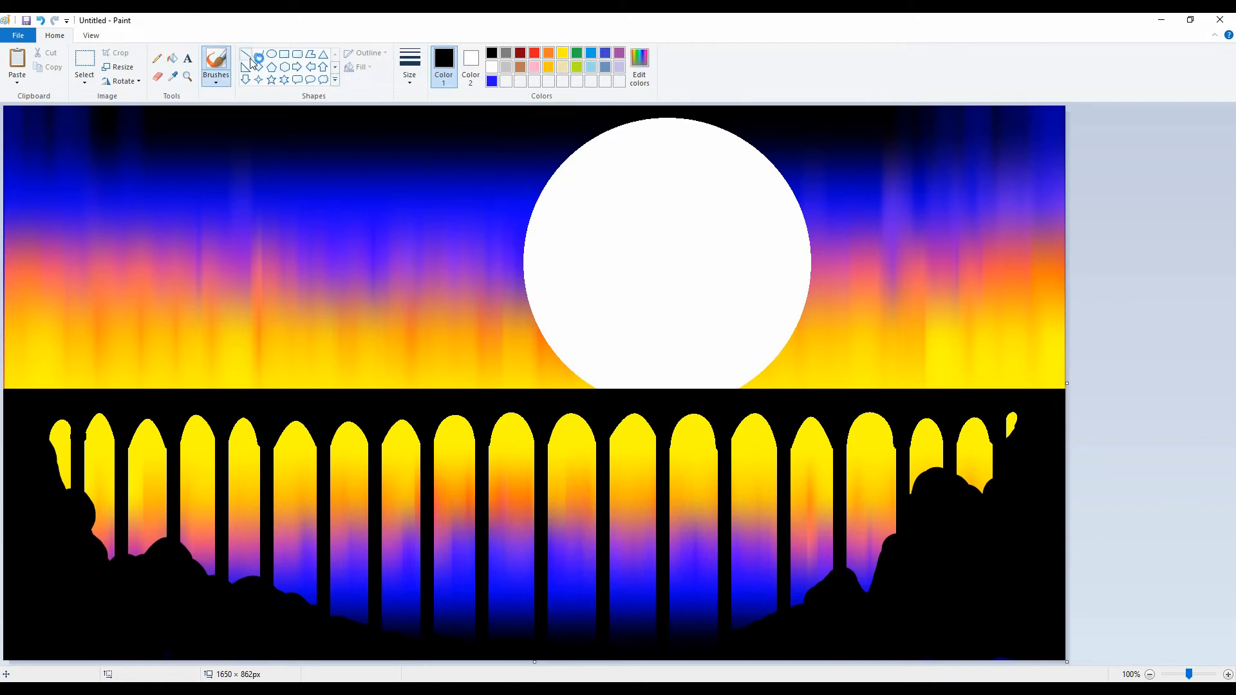
left_click_drag(526, 369, 1081, 306)
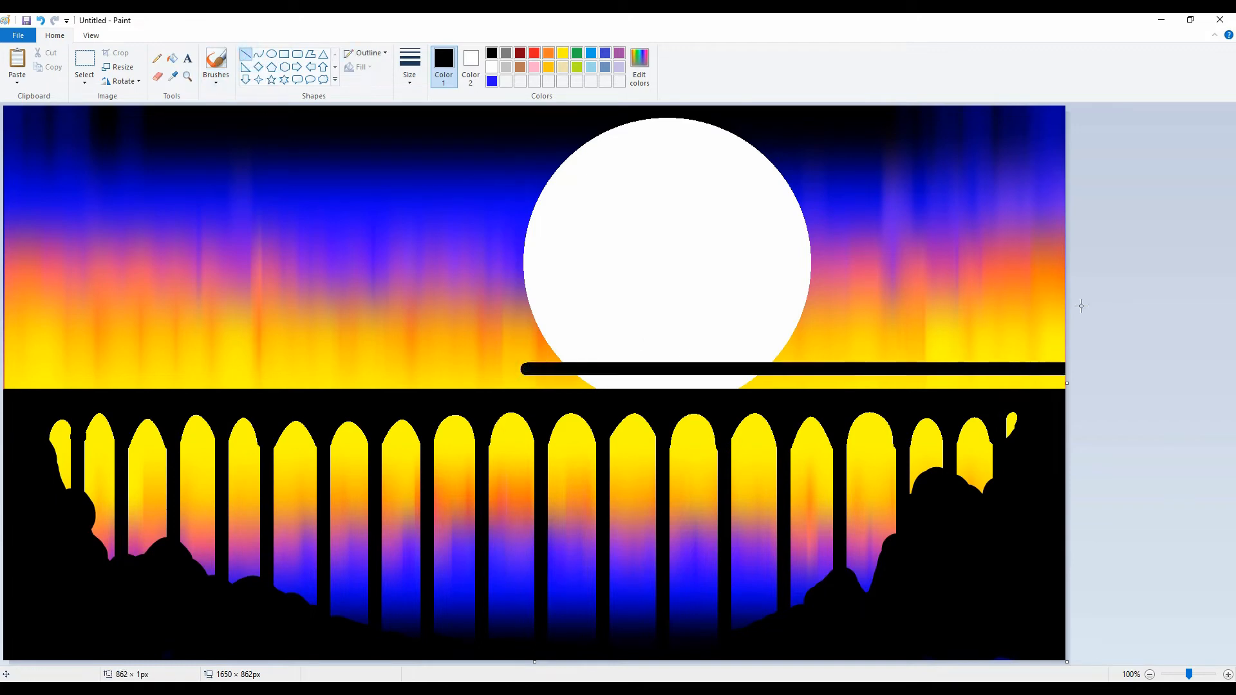
key("ctrl+minus")
key("ctrl+minus")
key("ctrl+minus")
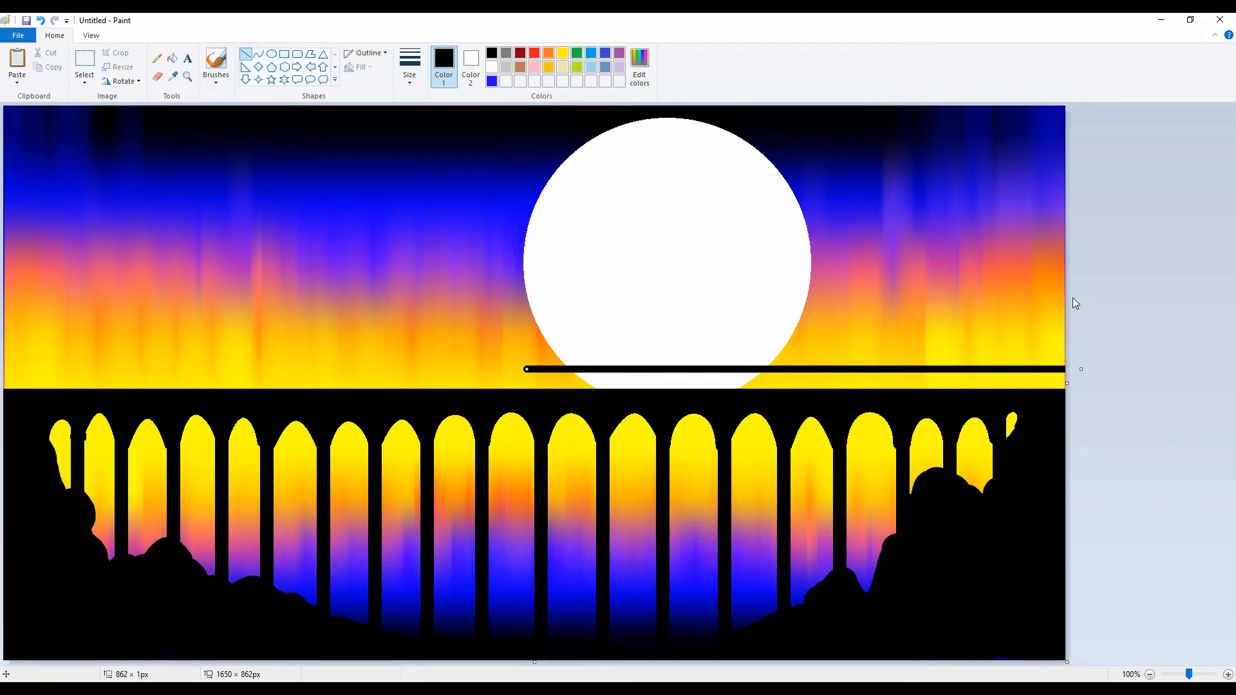
- Draw a parallel black line about 915 px long below the roof line, nudged up to sit just above the viaduct deck
mouse_move(484, 384)
left_mouse_down()
mouse_move(796, 385)
mouse_move(1073, 354)
left_mouse_up()
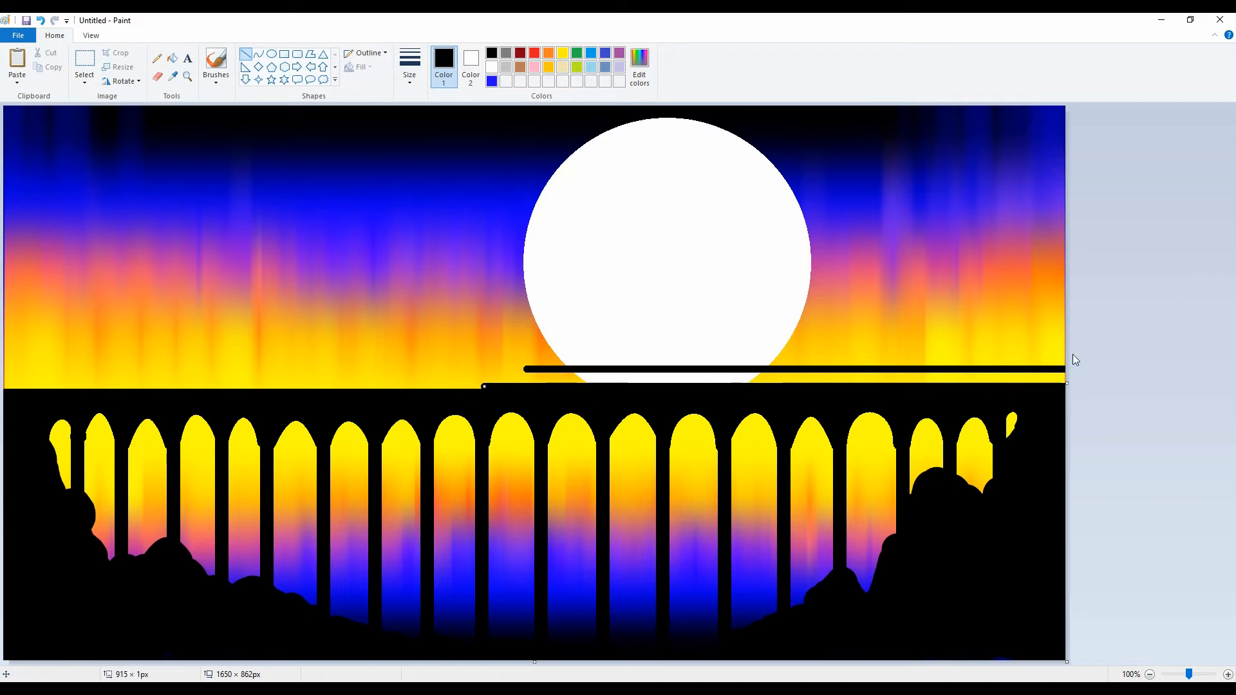
key("ctrl+minus")
key("Up")
key("Up")
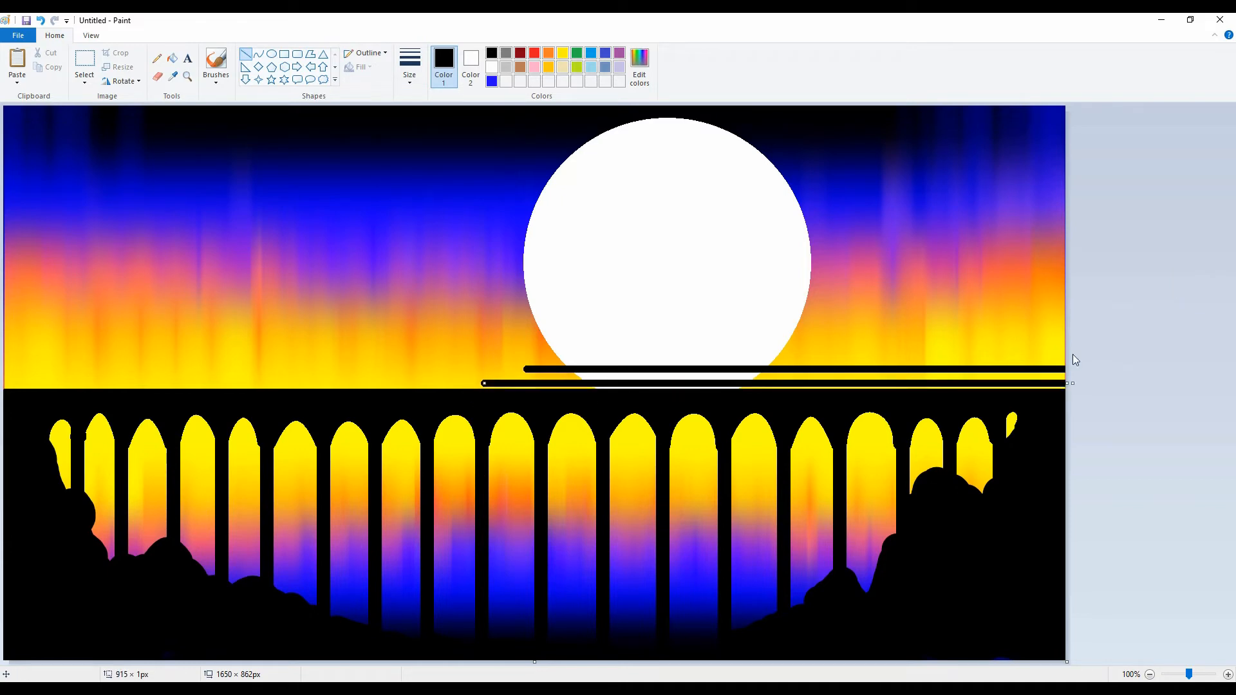
- Close the train's front end with a curved black nose joining the roof line to the base line
left_click(259, 54)
mouse_move(527, 367)
left_mouse_down()
mouse_move(484, 384)
mouse_move(492, 365)
mouse_move(526, 369)
left_mouse_up()
left_click(754, 385)
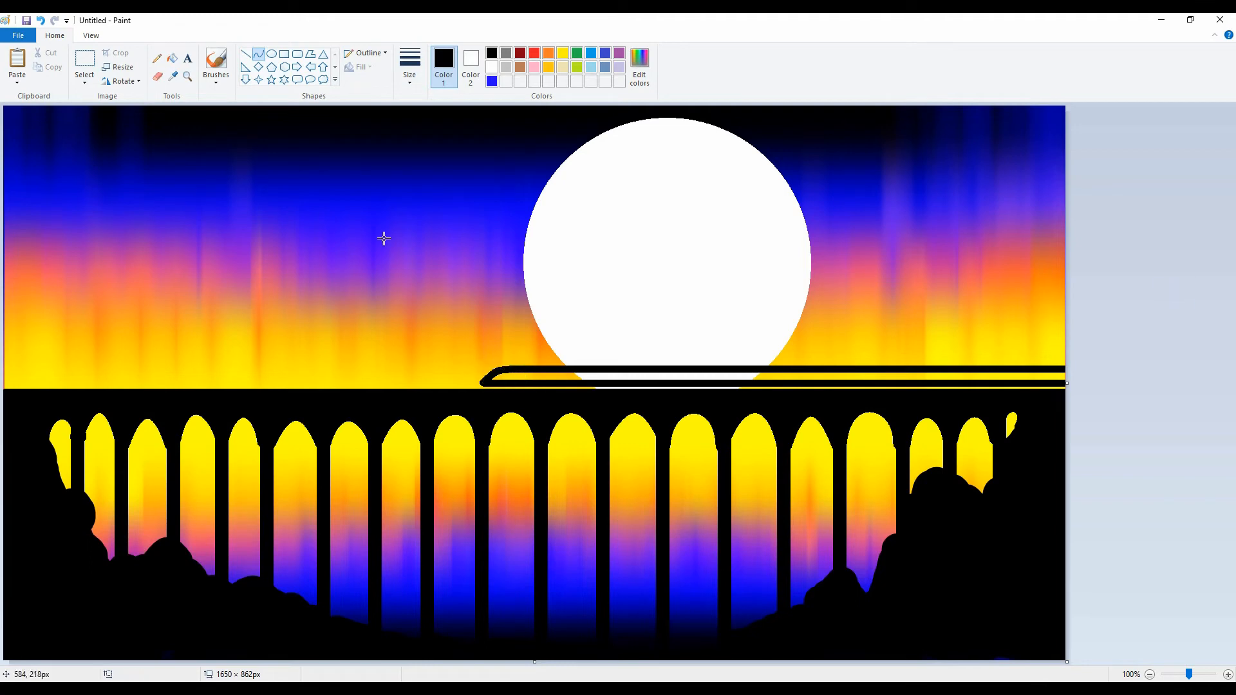
- Fill the gap between the train's two black lines with a light blue line from the nose to the canvas's right edge
left_click(590, 67)
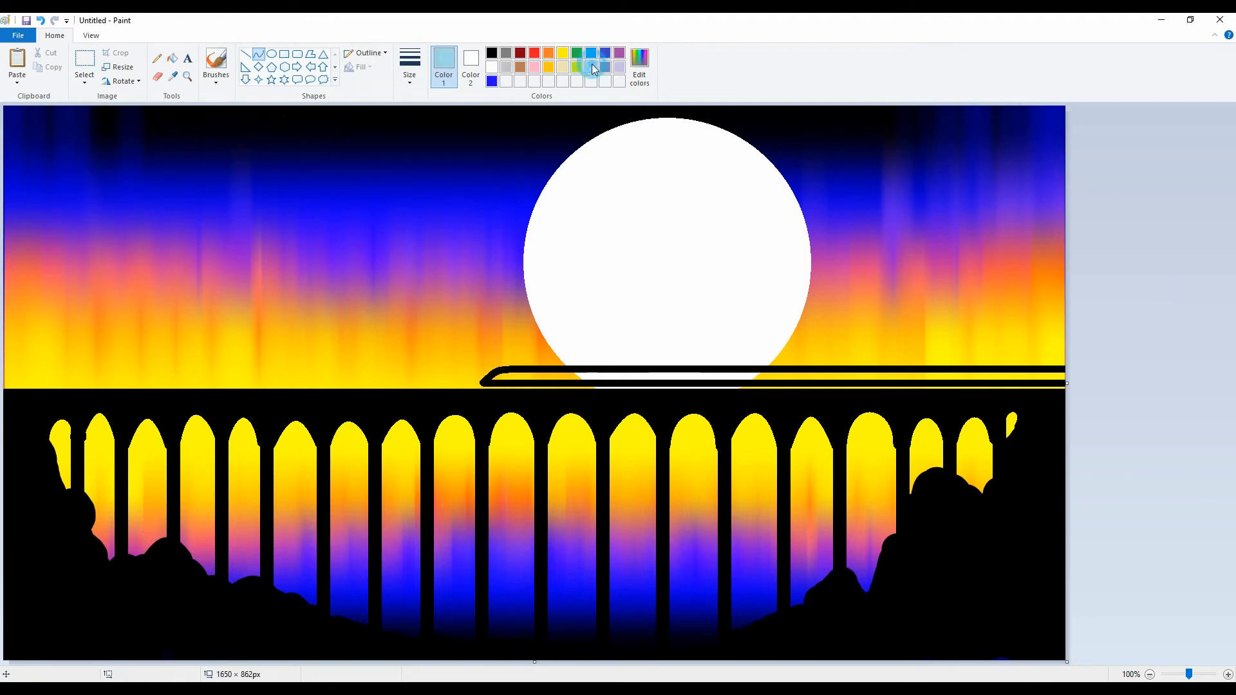
left_click(245, 54)
left_click_drag(500, 377, 1066, 377)
- Divide the train's light blue band into windows with evenly spaced short vertical black lines along its whole length
left_click(158, 59)
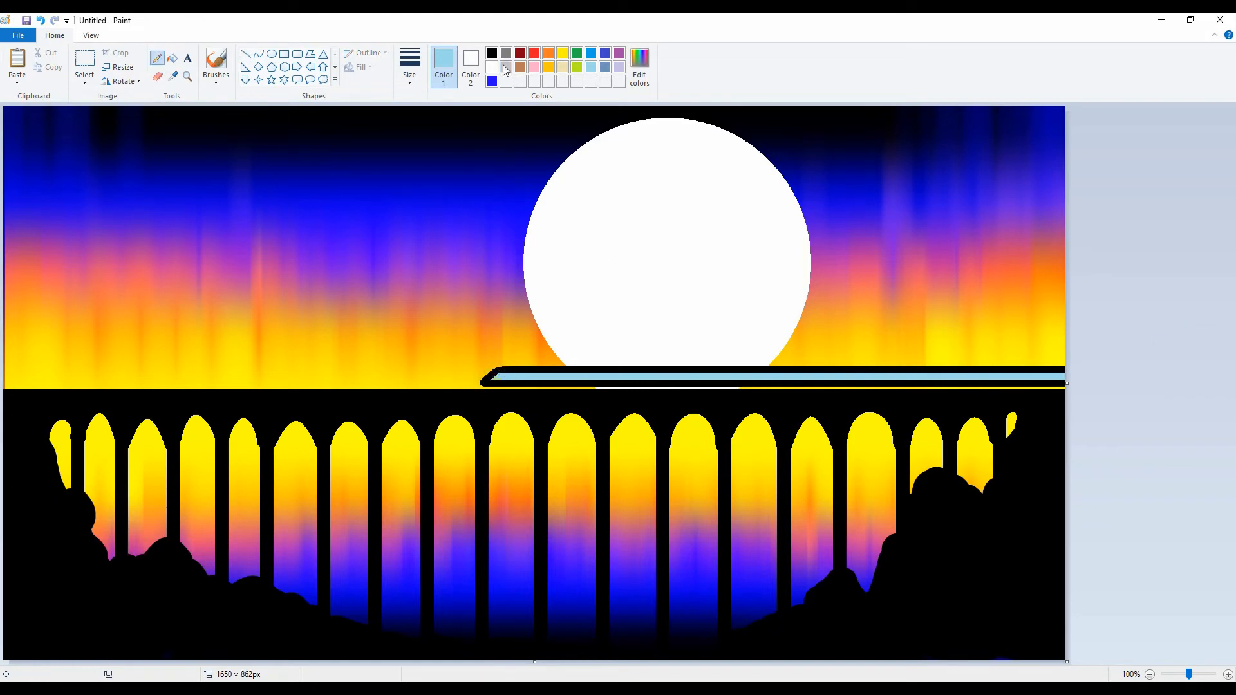
left_click(246, 54)
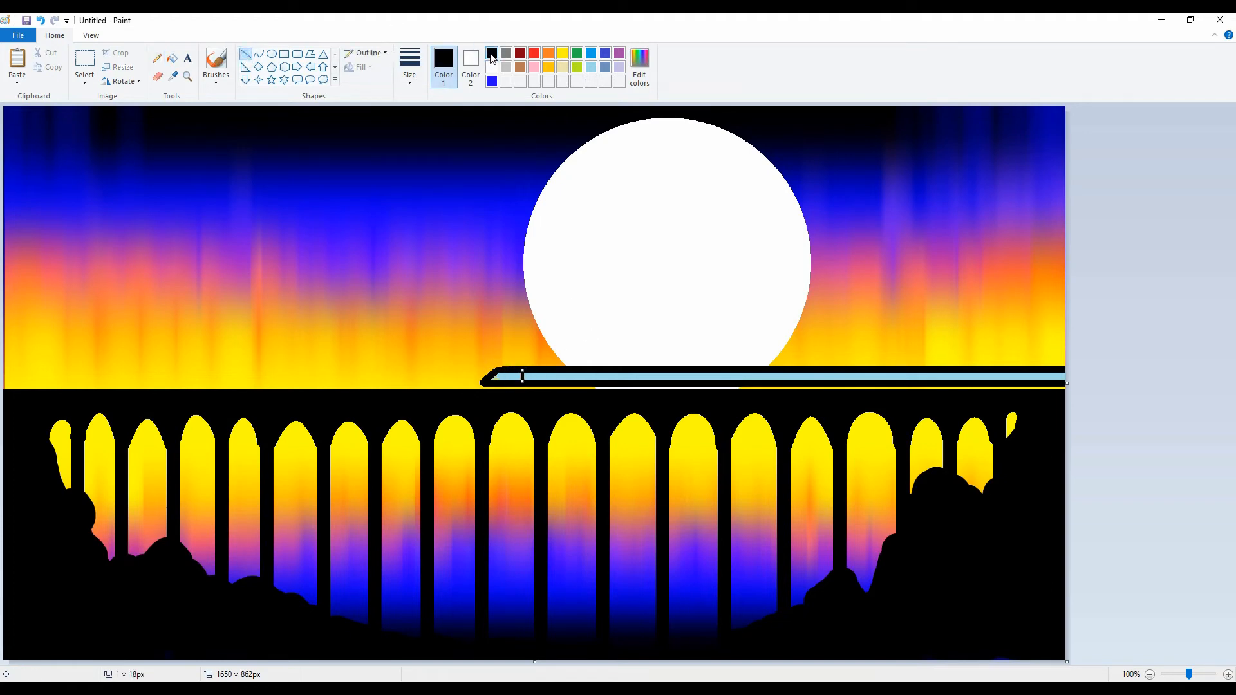
left_click(554, 369)
left_click(646, 350)
mouse_move(554, 383)
left_mouse_down()
mouse_move(681, 382)
mouse_move(707, 370)
mouse_move(707, 382)
mouse_move(778, 385)
mouse_move(1053, 380)
left_mouse_up()
left_click(1119, 355)
left_click(1119, 356)
left_click(686, 368)
left_click(1137, 355)
left_click(1141, 356)
left_click(767, 359)
left_click(778, 369)
left_click(817, 367)
left_click(1118, 313)
left_click(842, 376)
left_click(1174, 362)
left_click(1171, 385)
left_click(1154, 351)
left_click(1186, 362)
left_click(1209, 374)
left_click(1134, 377)
left_click(1155, 371)
left_click(1152, 373)
left_click(1107, 385)
- Draw a vertical black post about 201 px tall on the deck, shift it right to stand left of the train's nose, and thicken it
left_click_drag(244, 263, 243, 383)
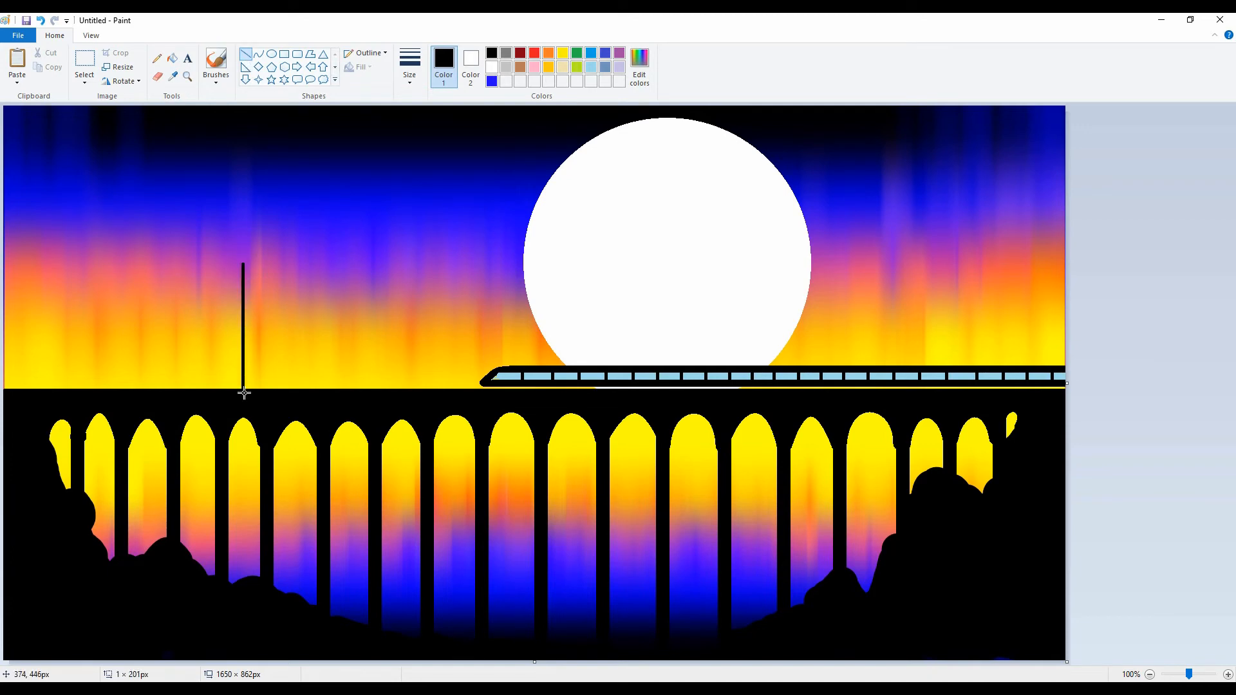
key("Right")
key("Right")
key("Right")
key("Right")
key("Right")
key("Right")
key("Right")
key("Right")
key("Right")
key("Right")
key("Right")
key("Right")
key("Right")
key("Right")
key("Right")
key("Right")
key("Right")
key("Right")
key("Right")
key("Right")
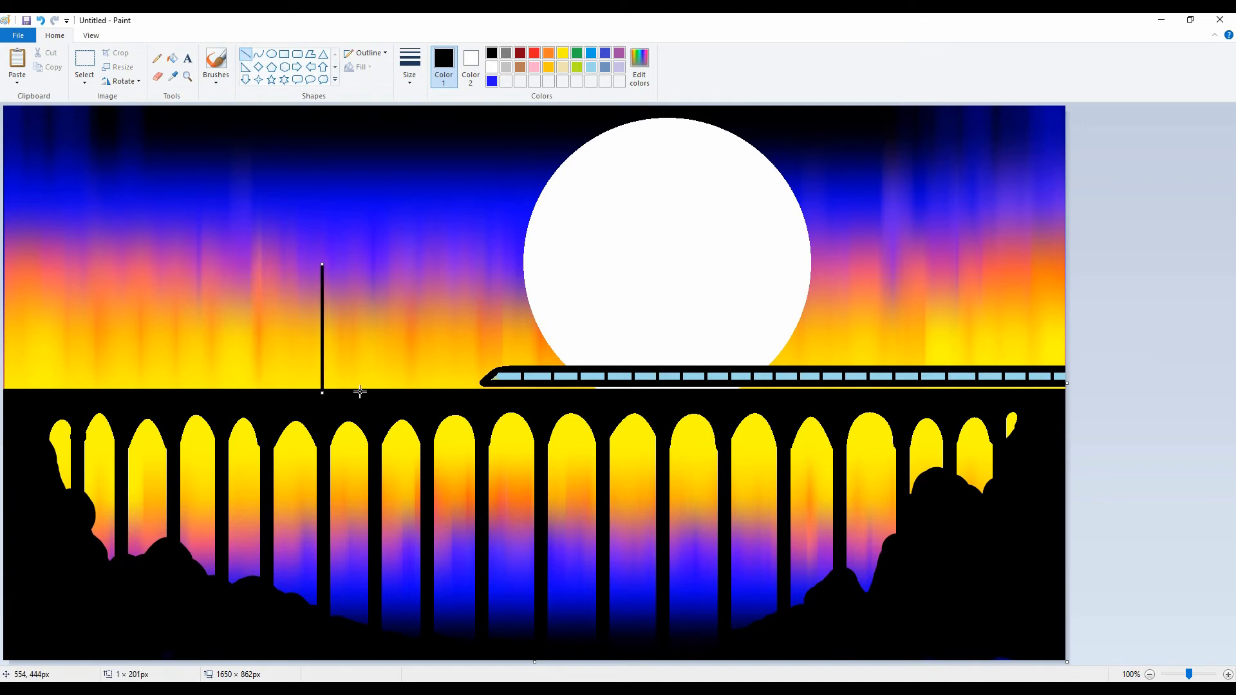
key("Right")
key("Right")
key("Right")
key("Right")
key("Right")
key("Right")
key("Right")
key("Right")
key("Right")
key("Right")
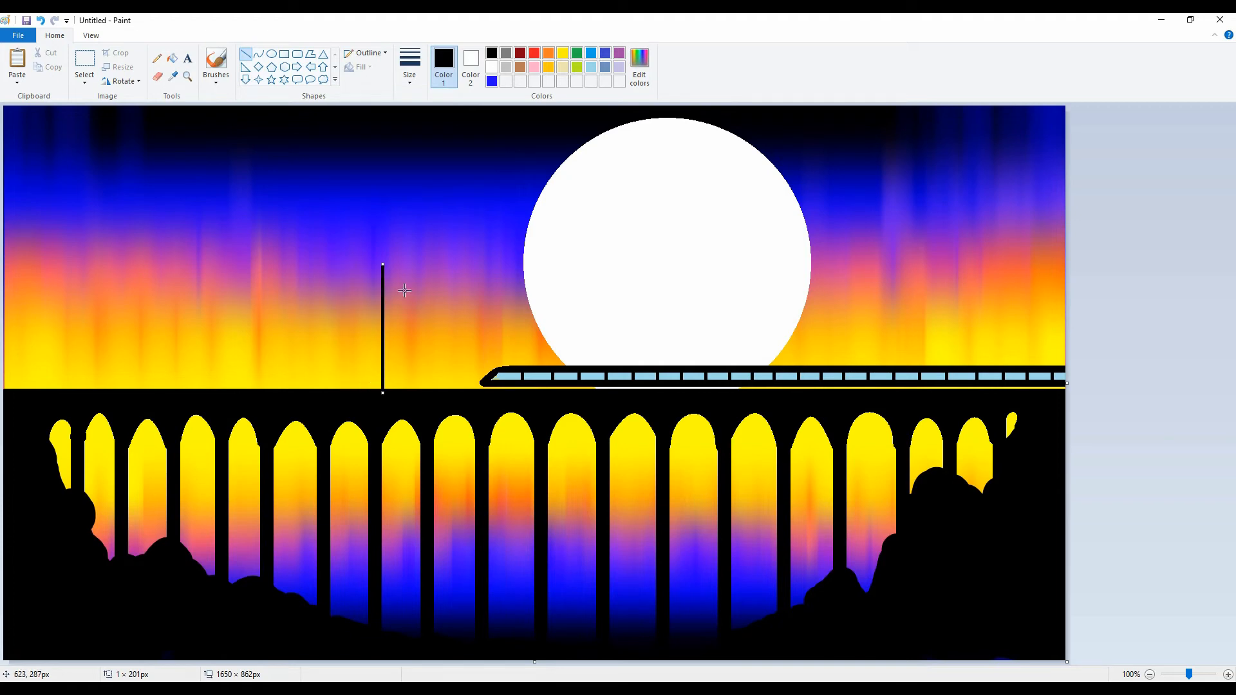
key("ctrl+KP_Add")
key("ctrl+KP_Add")
left_click(455, 247)
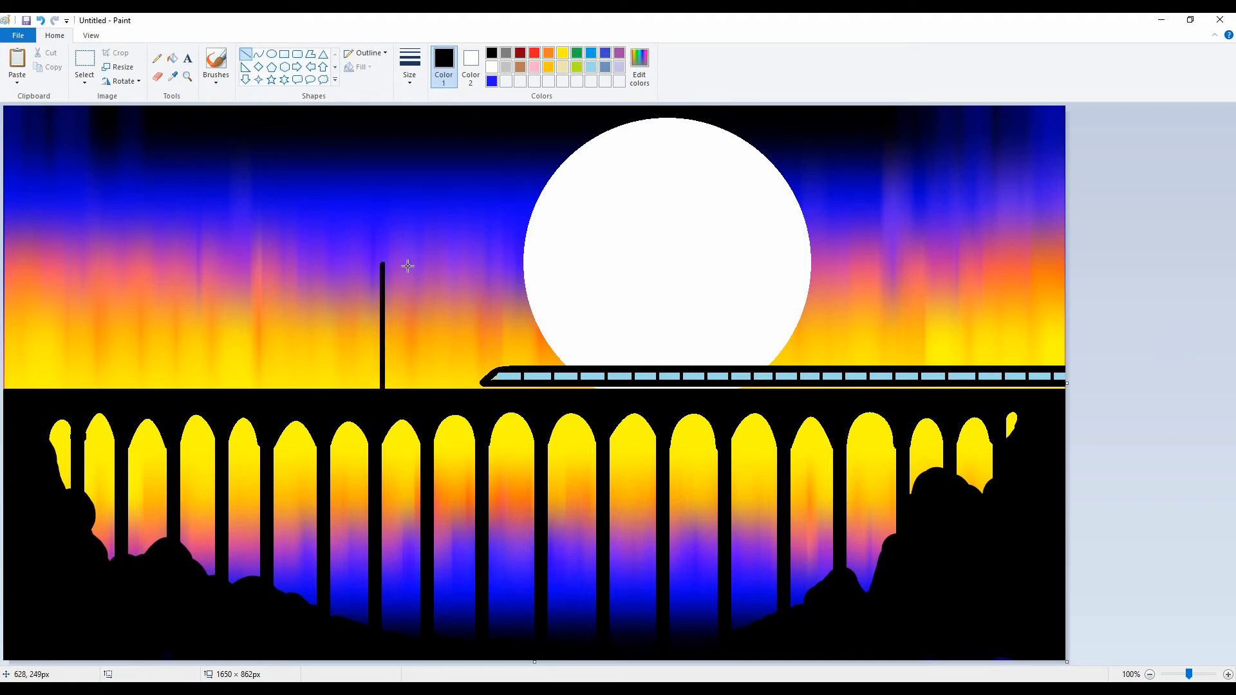
- Draw a slightly shorter second post just right of the first and join the two with two slanted crossbars
left_click_drag(411, 276, 412, 389)
left_click(1179, 366)
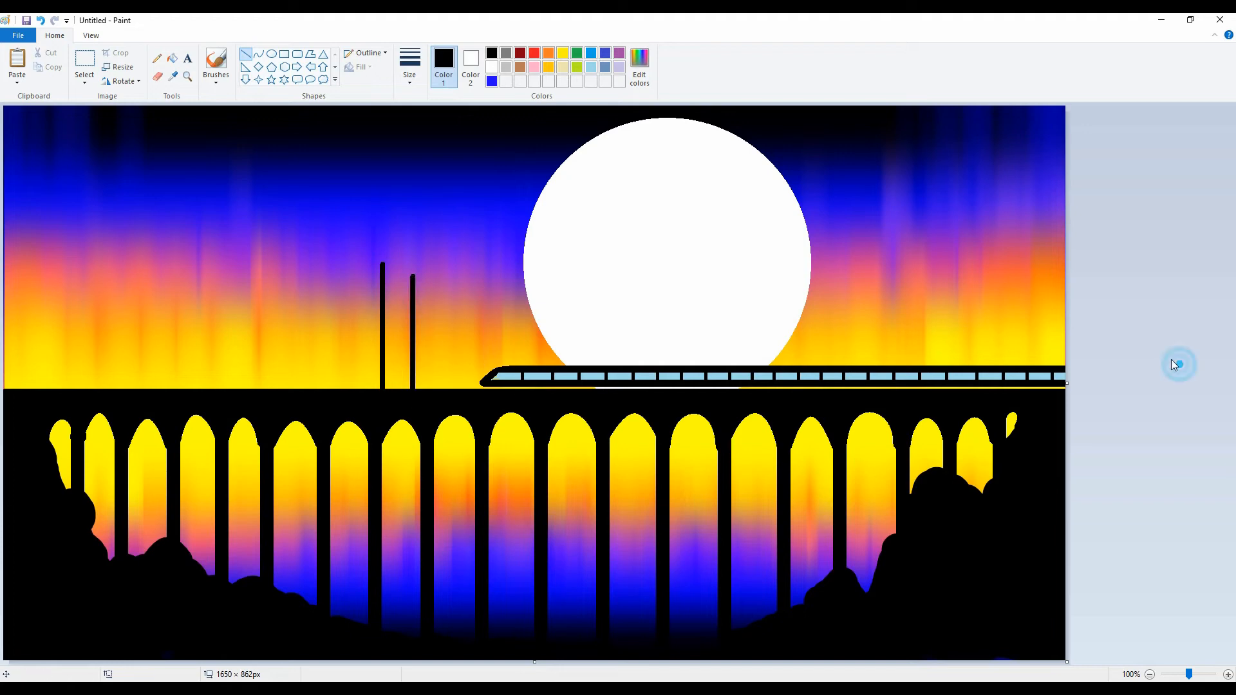
left_click(258, 54)
mouse_move(412, 289)
left_mouse_down()
mouse_move(383, 276)
mouse_move(399, 306)
mouse_move(386, 286)
mouse_move(412, 298)
mouse_move(384, 293)
left_mouse_up()
left_click(1165, 316)
left_click(1183, 310)
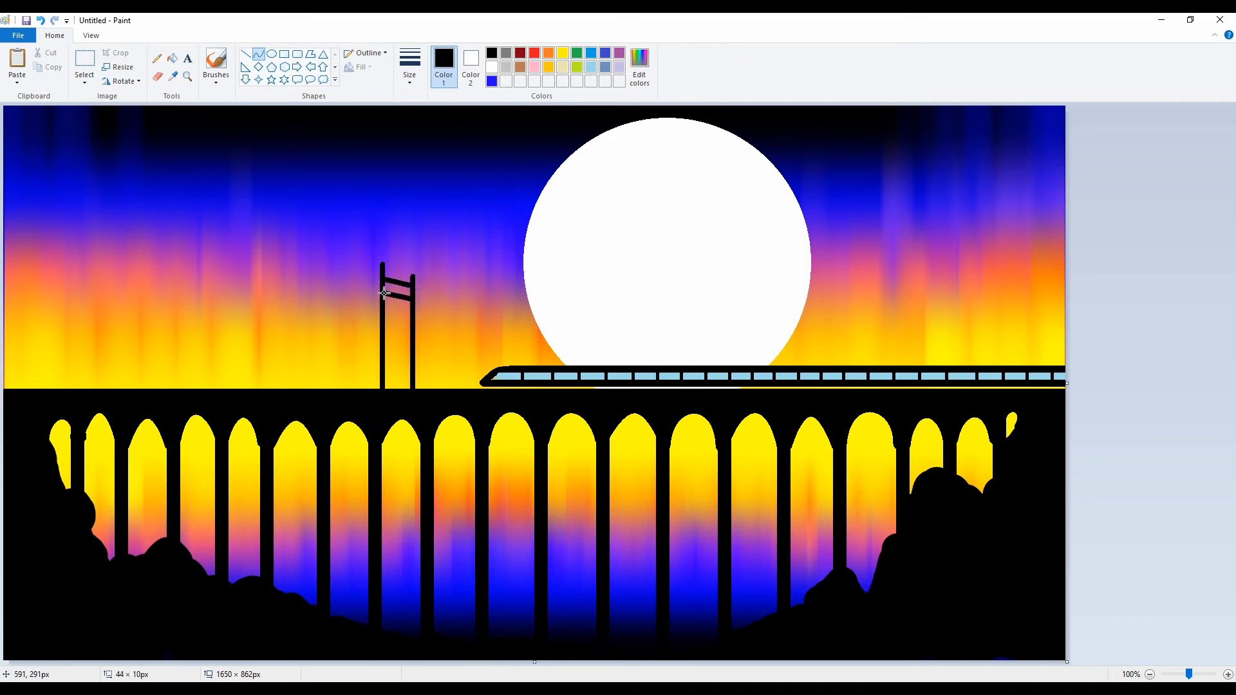
left_click(1134, 284)
left_click(246, 54)
left_click_drag(601, 300, 613, 389)
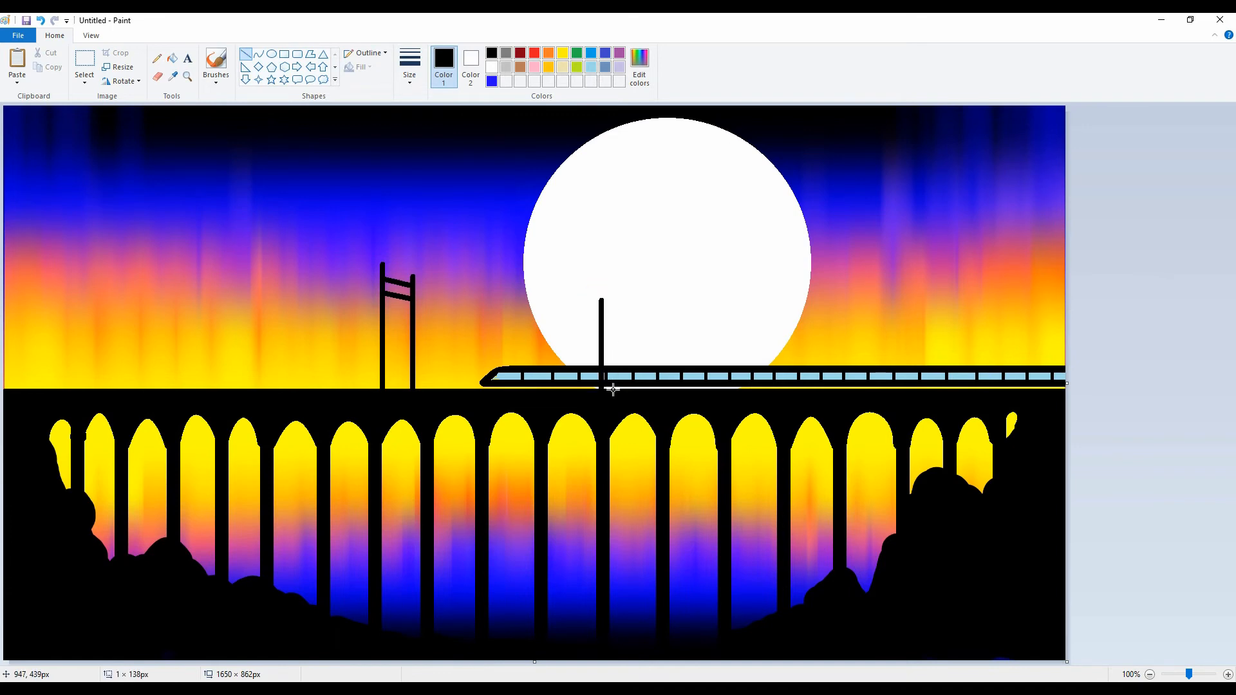
key("ctrl+z")
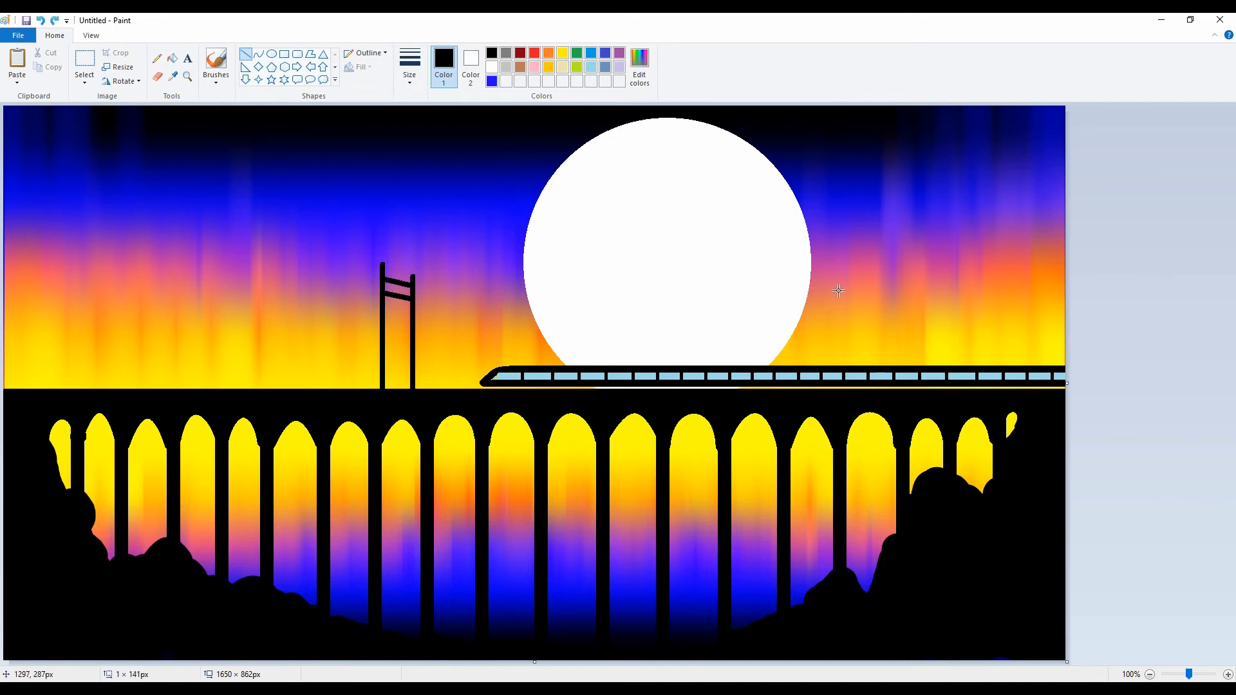
- Draw a pair of vertical black posts just right of the circle, the second about 144 px tall and nudged slightly right
left_click_drag(827, 294, 838, 332)
left_click_drag(851, 304, 862, 394)
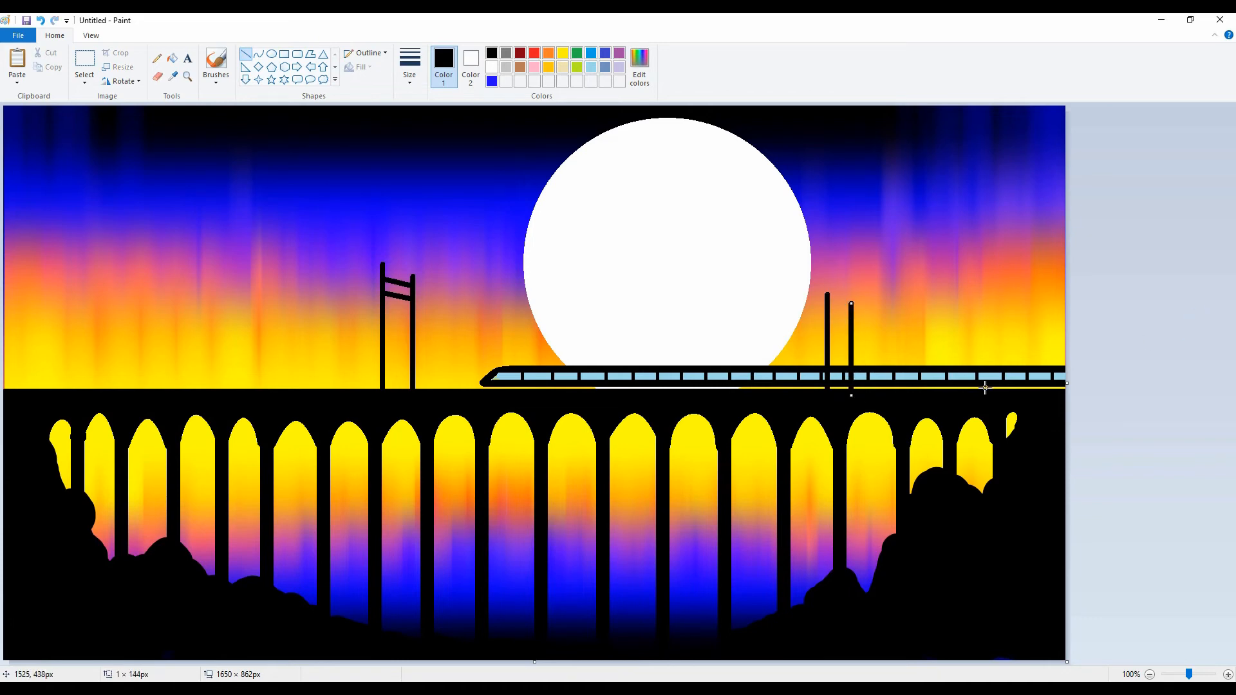
key("Right")
key("Right")
key("Right")
key("Right")
left_click(258, 53)
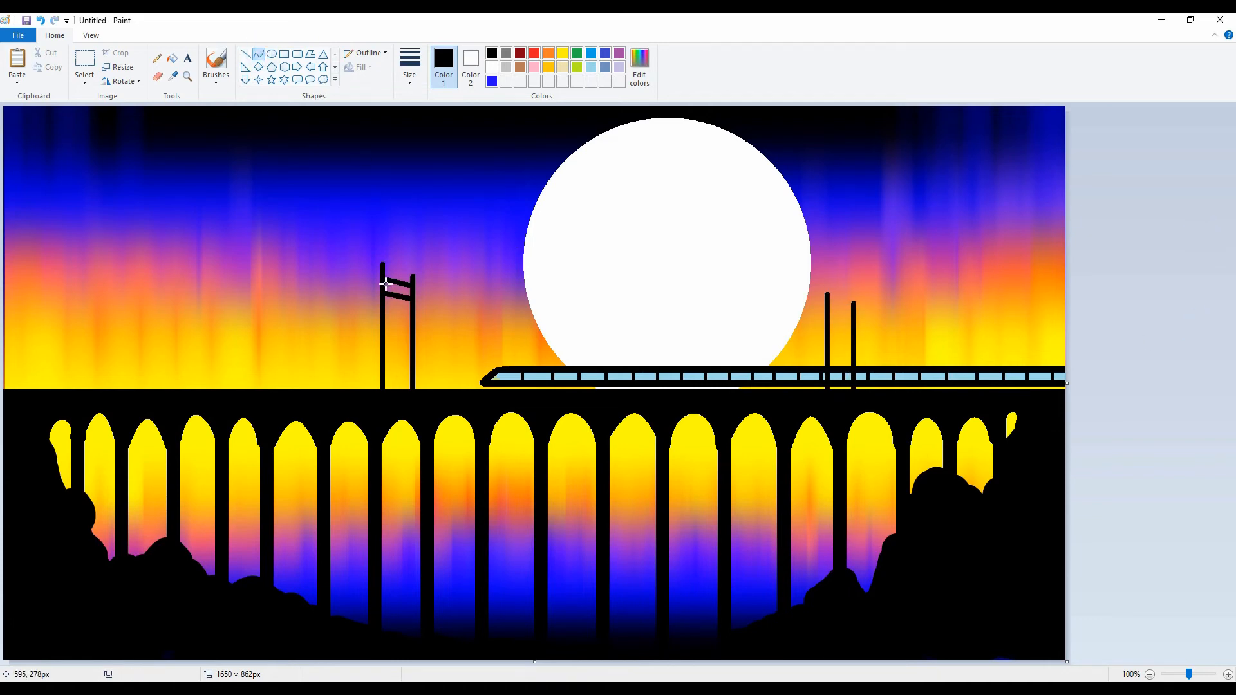
left_click_drag(449, 300, 830, 309)
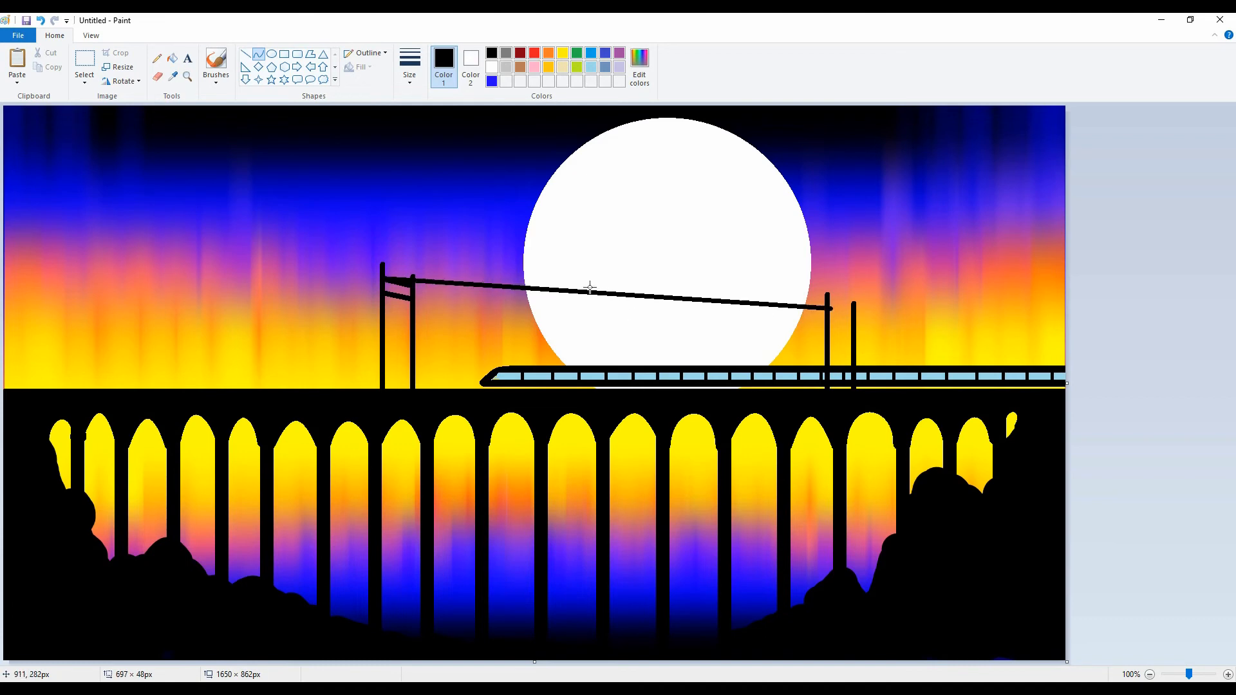
left_click_drag(589, 288, 650, 321)
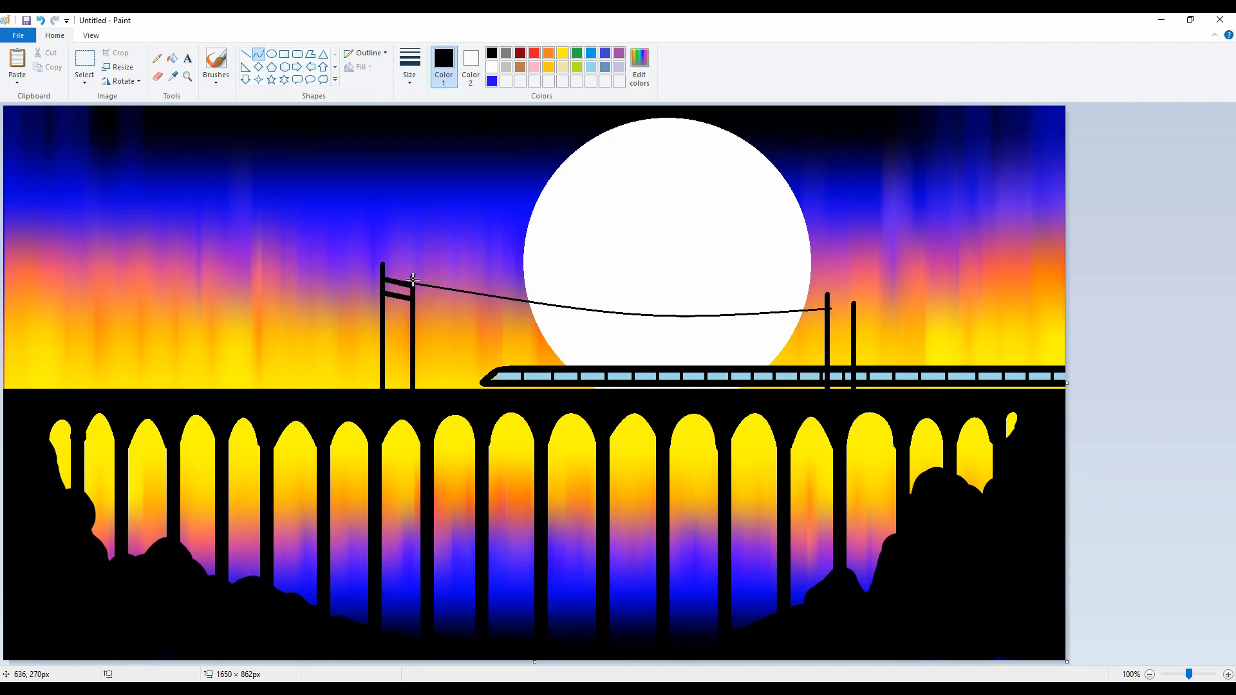
key("ctrl+z")
- Draw two thin sagging black wires across the circle from the left post pair to the right post pair
left_click_drag(471, 306, 827, 313)
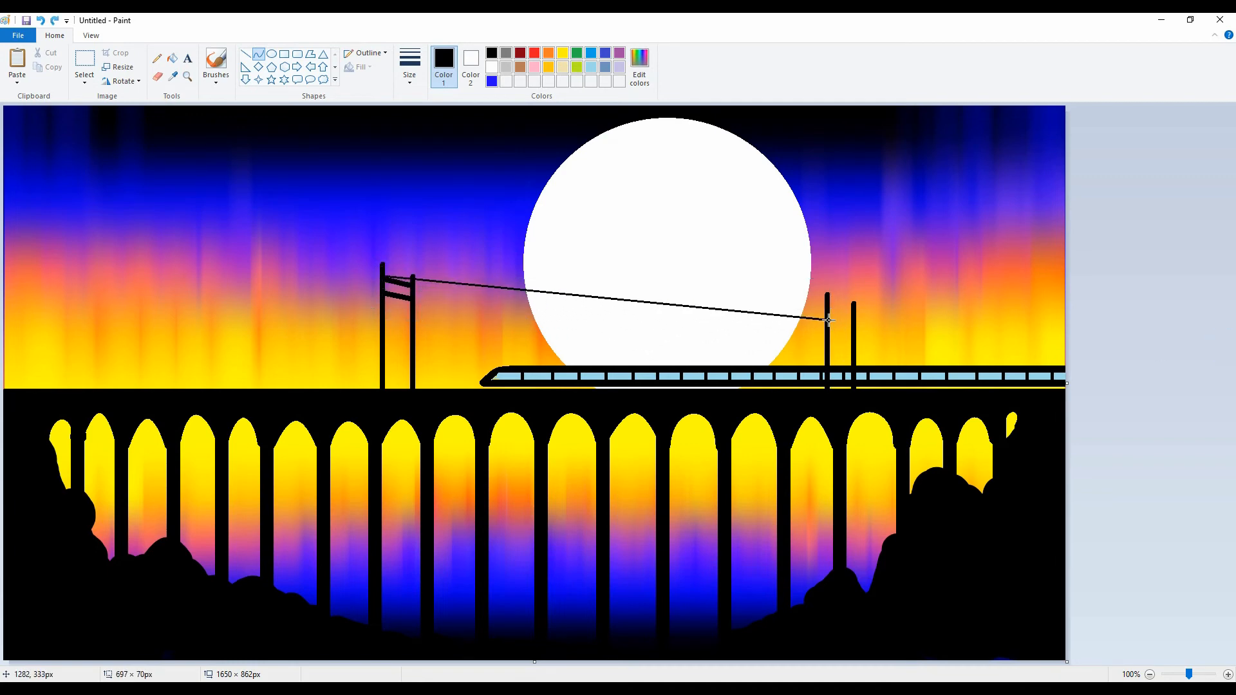
mouse_move(535, 290)
left_mouse_down()
mouse_move(507, 321)
mouse_move(599, 328)
left_mouse_up()
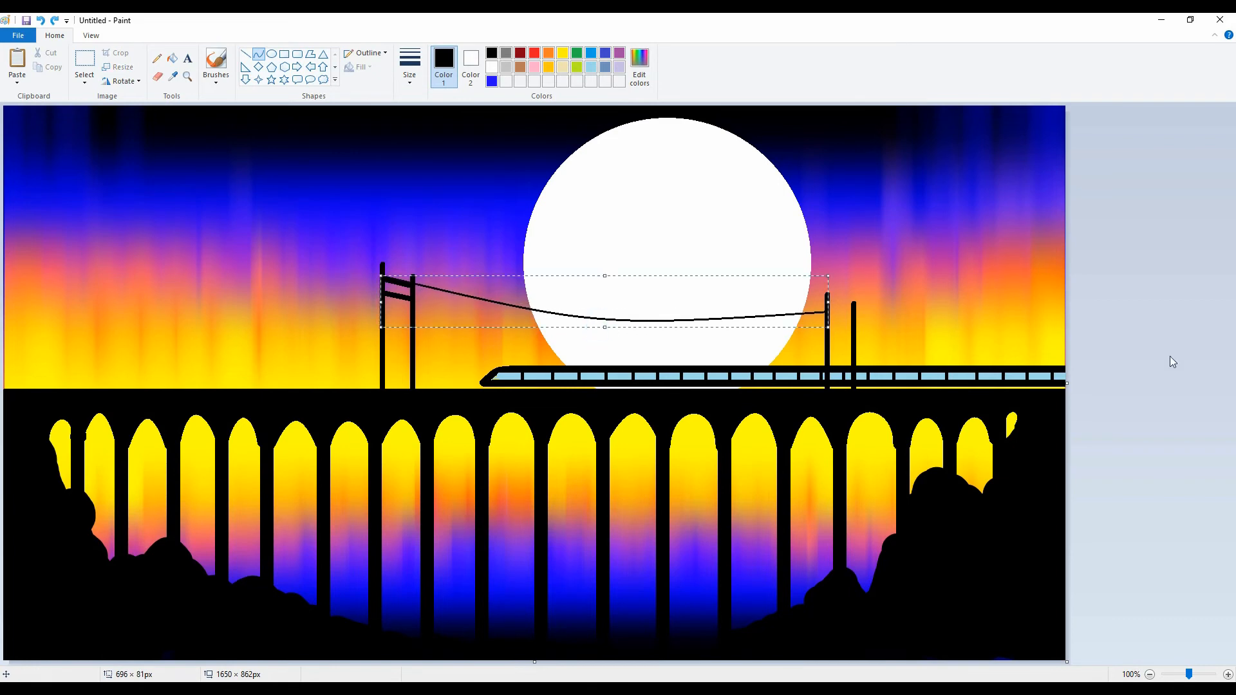
left_click_drag(413, 282, 858, 313)
left_click_drag(586, 293, 609, 334)
left_click(1139, 320)
- Draw two thin sagging black wires from the right post pair to the canvas's right edge
left_click_drag(842, 320, 1077, 321)
left_click_drag(921, 314, 994, 337)
left_click(1172, 342)
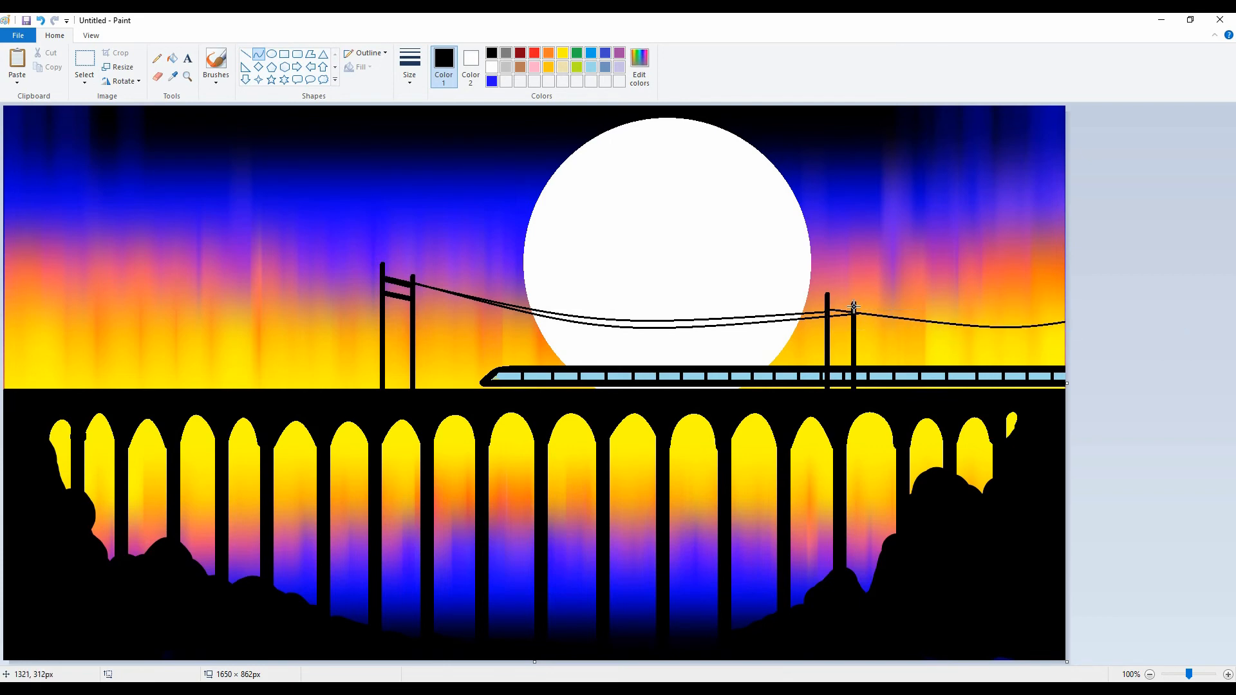
left_click_drag(853, 307, 1073, 330)
left_click_drag(910, 313, 1002, 340)
left_click(1126, 340)
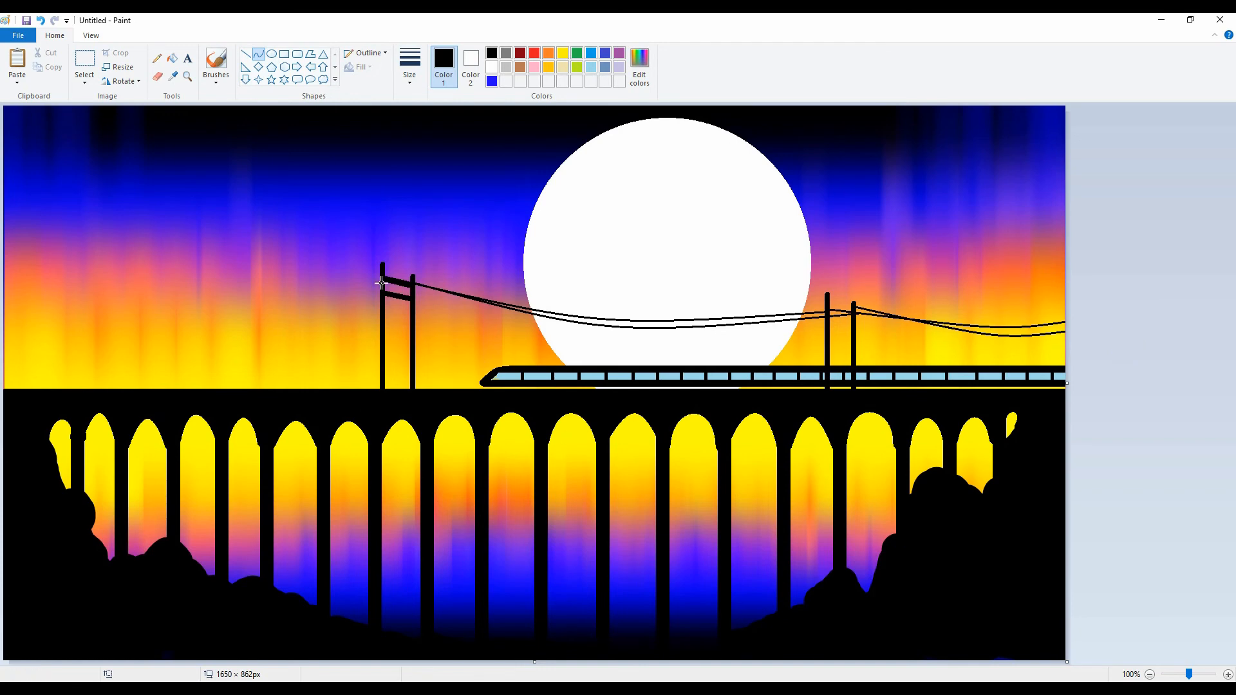
- Draw two thin sagging black wires from the left post pair to the canvas's left edge
mouse_move(382, 280)
left_mouse_down()
mouse_move(74, 301)
mouse_move(3, 320)
left_mouse_up()
mouse_move(193, 300)
left_mouse_down()
mouse_move(174, 323)
mouse_move(187, 328)
left_mouse_up()
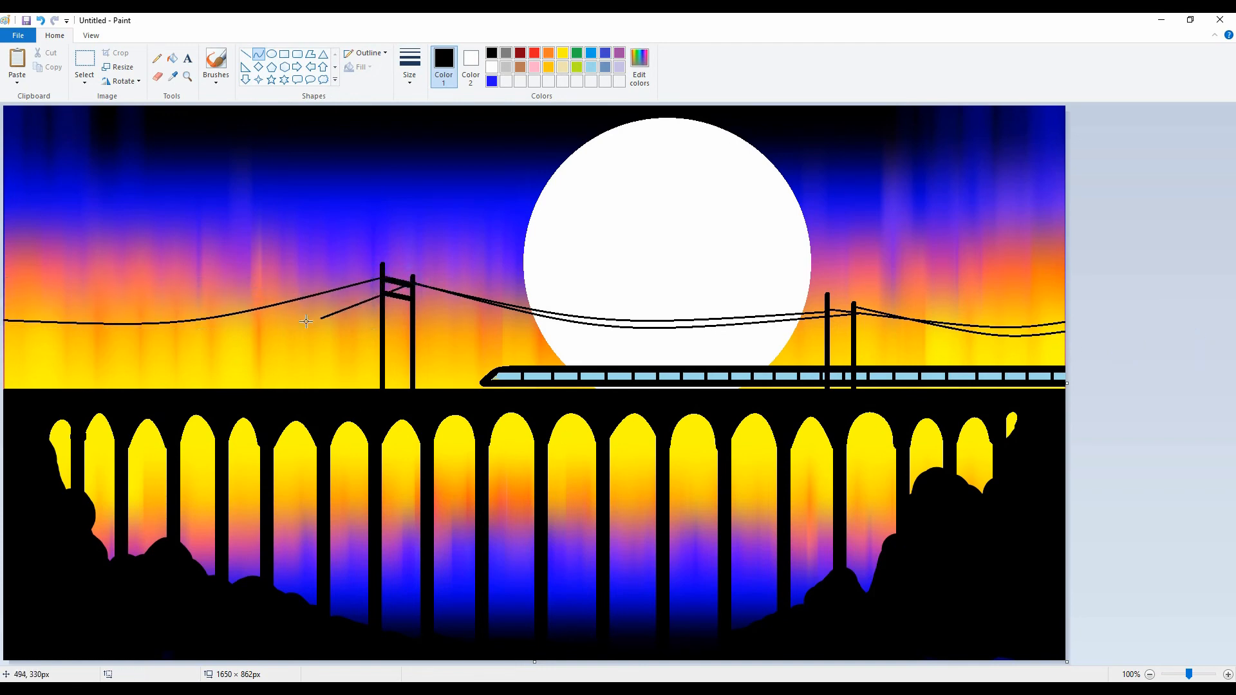
left_click_drag(305, 321, 3, 332)
left_click_drag(161, 325, 195, 340)
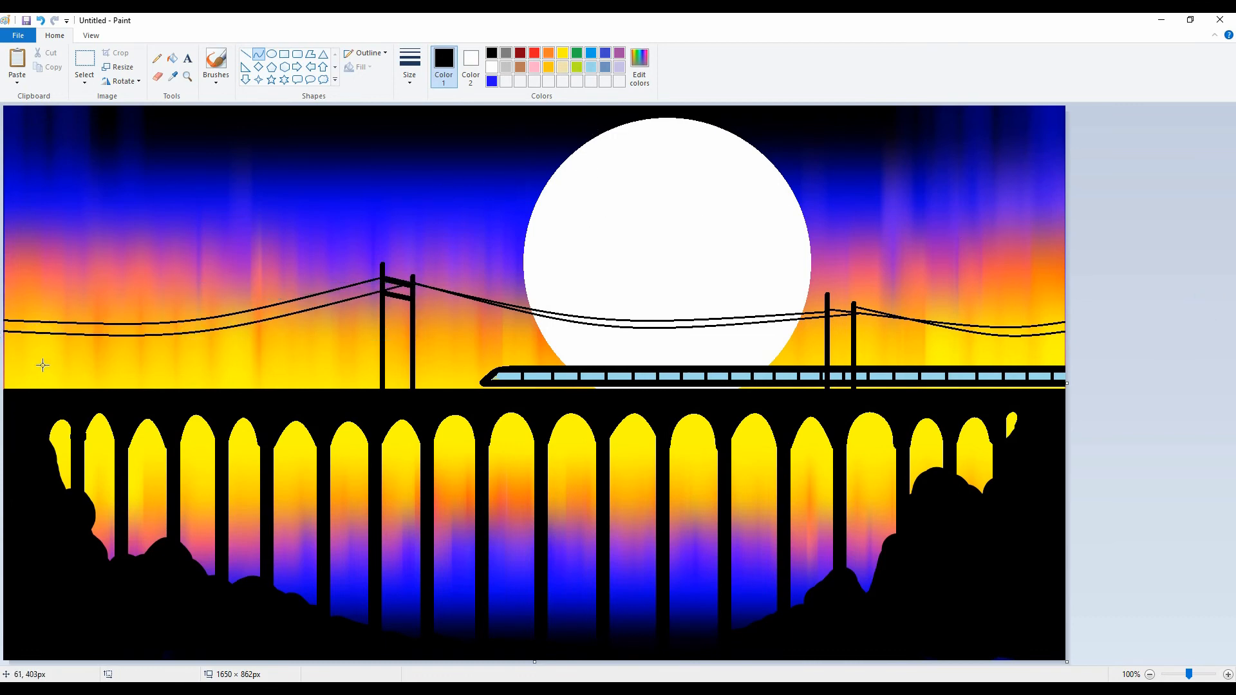
left_click_drag(42, 358, 34, 399)
left_click_drag(137, 363, 140, 375)
key("ctrl+z")
- Draw ten thin vertical black lamp posts, about 57 to 72 px tall, spaced along the viaduct deck from one side to the other
left_click(246, 55)
left_click_drag(40, 354, 41, 395)
left_click_drag(124, 356, 125, 389)
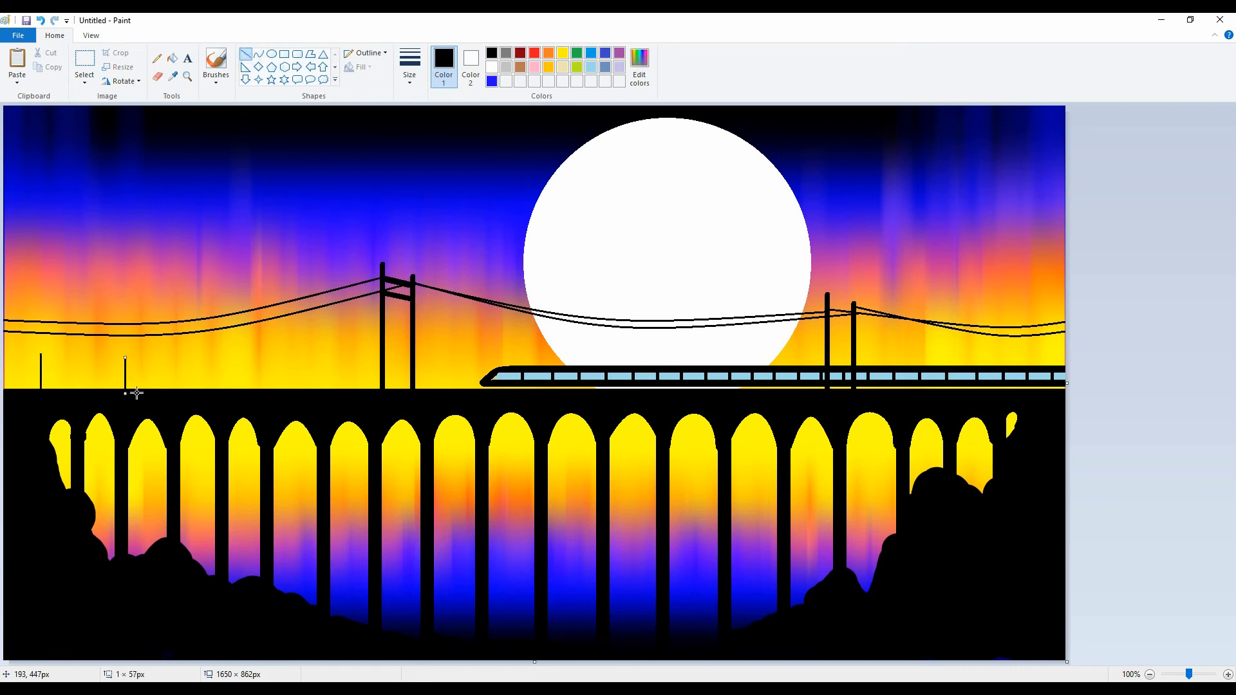
left_click_drag(210, 356, 210, 395)
left_click_drag(430, 356, 430, 359)
left_click_drag(566, 346, 566, 392)
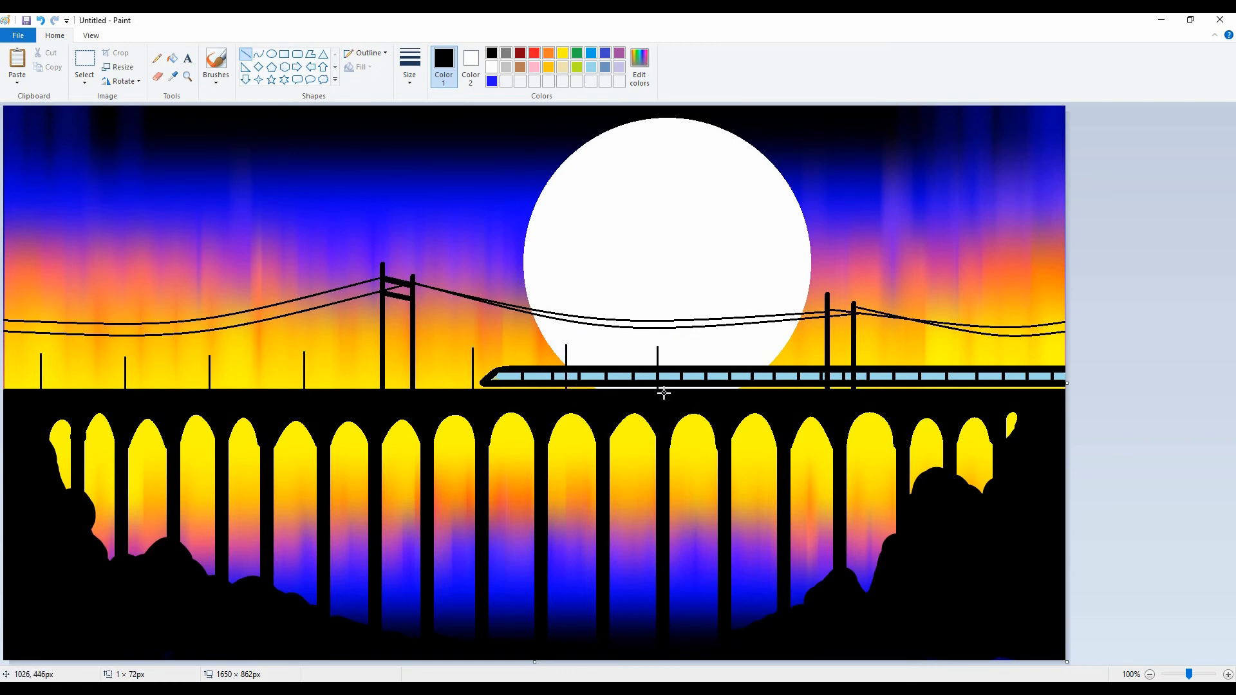
left_click_drag(748, 346, 748, 397)
left_click_drag(930, 348, 925, 333)
left_click_drag(1036, 343, 1036, 370)
left_click(562, 53)
left_click(471, 65)
left_click(562, 52)
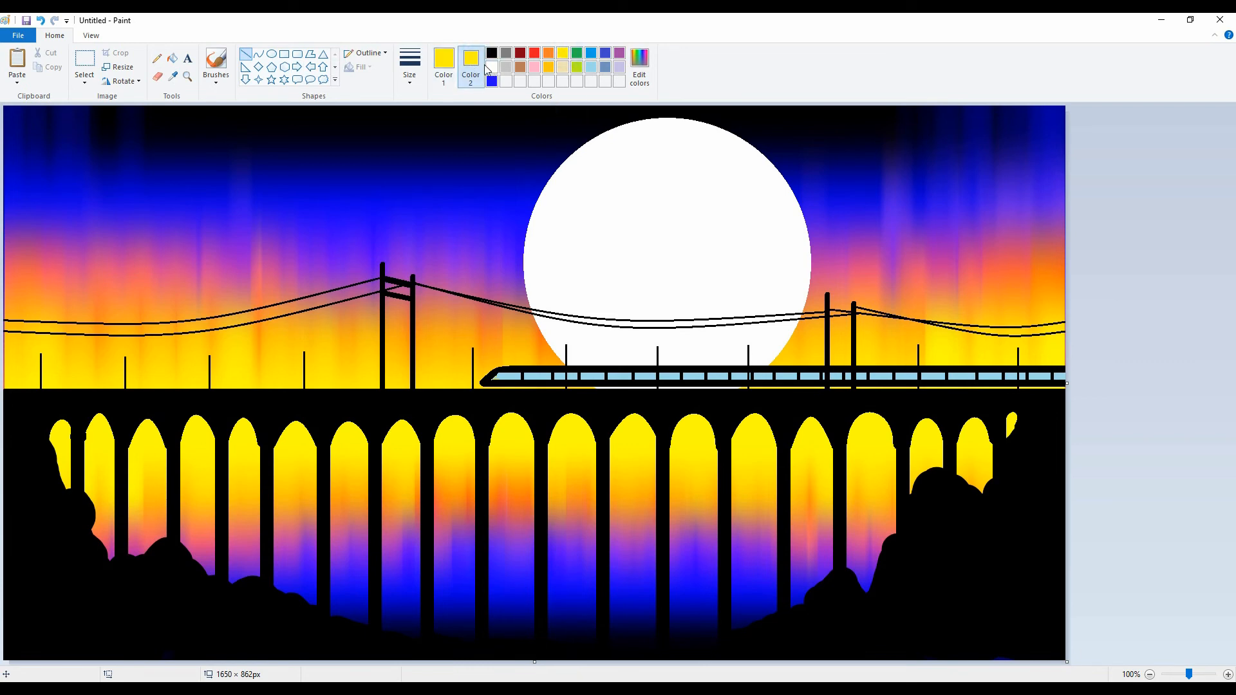
- Draw small filled white ellipses, about 19 × 14 px, as lamp heads on top of the lamp posts left of the train
left_click(492, 67)
left_click(444, 64)
left_click(492, 67)
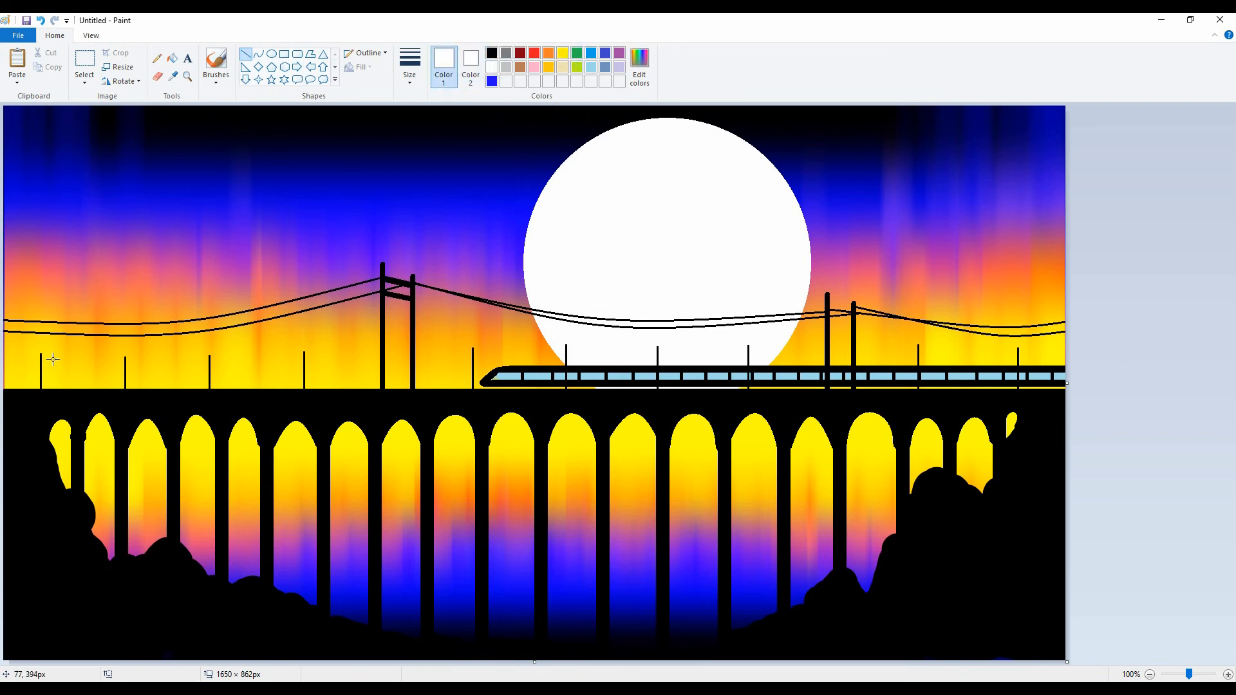
left_click(272, 55)
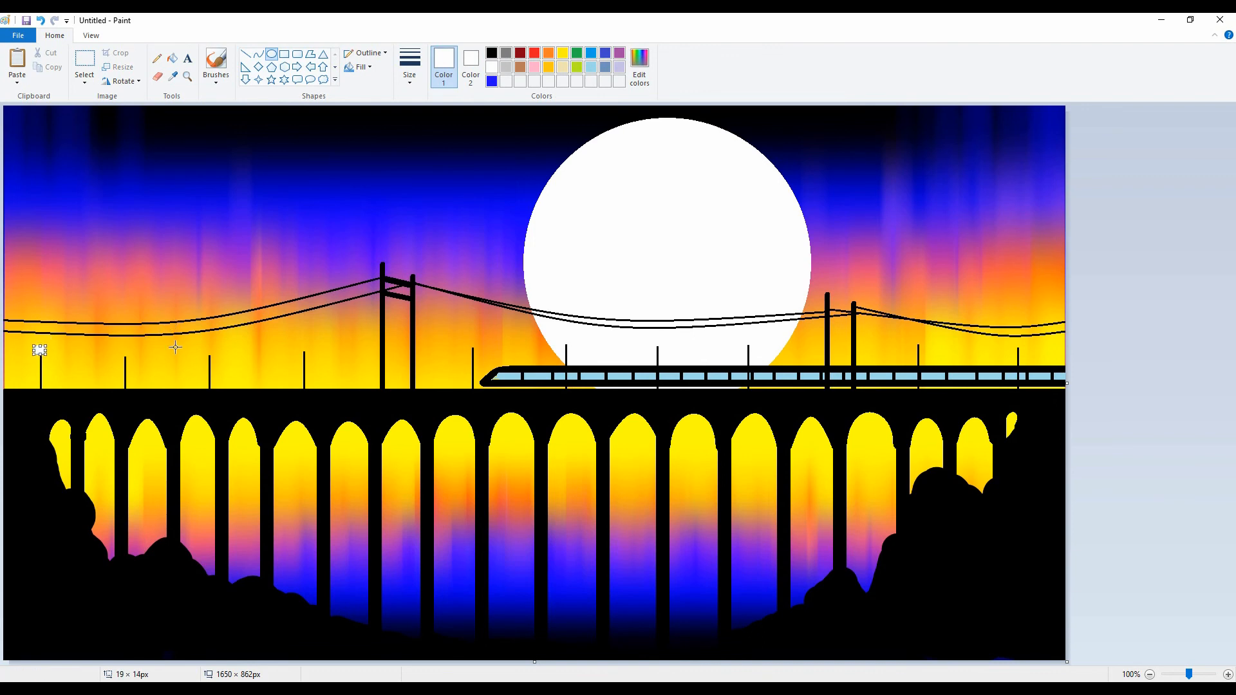
left_click_drag(120, 348, 212, 349)
left_click_drag(298, 351, 311, 343)
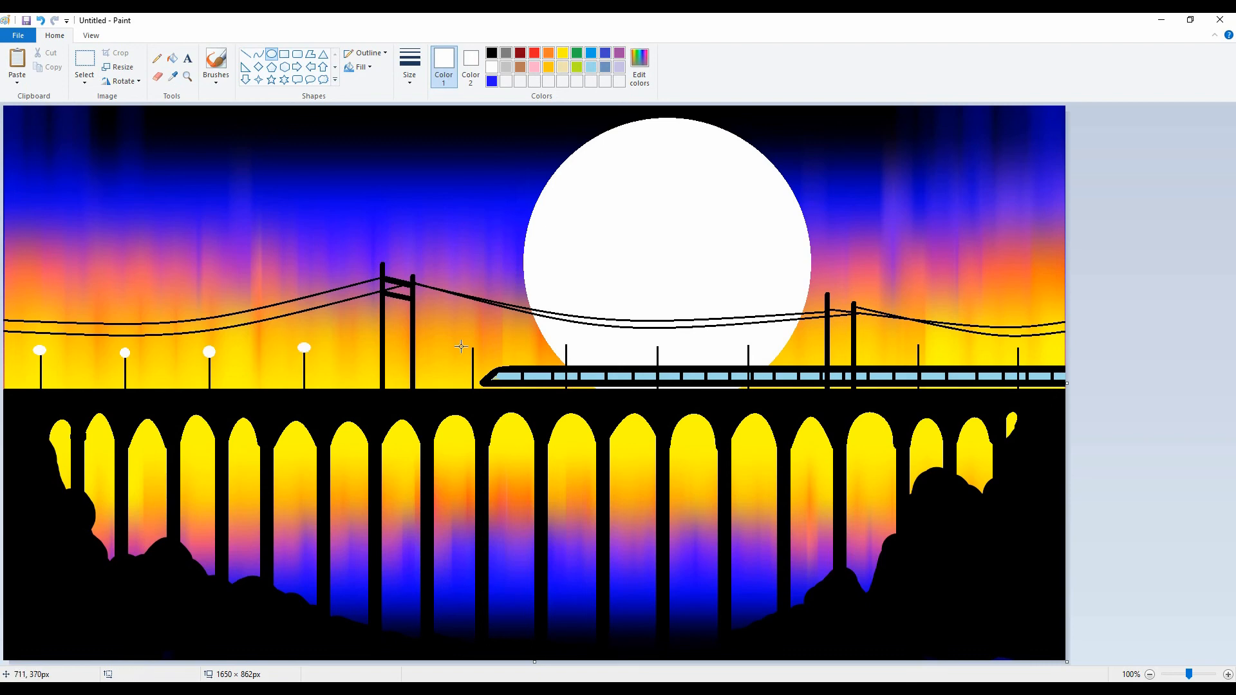
- Draw three small yellow-outlined white ellipses, about 17 × 18 px, as lamp heads on the posts in front of the moon
left_click(548, 342)
left_click(563, 53)
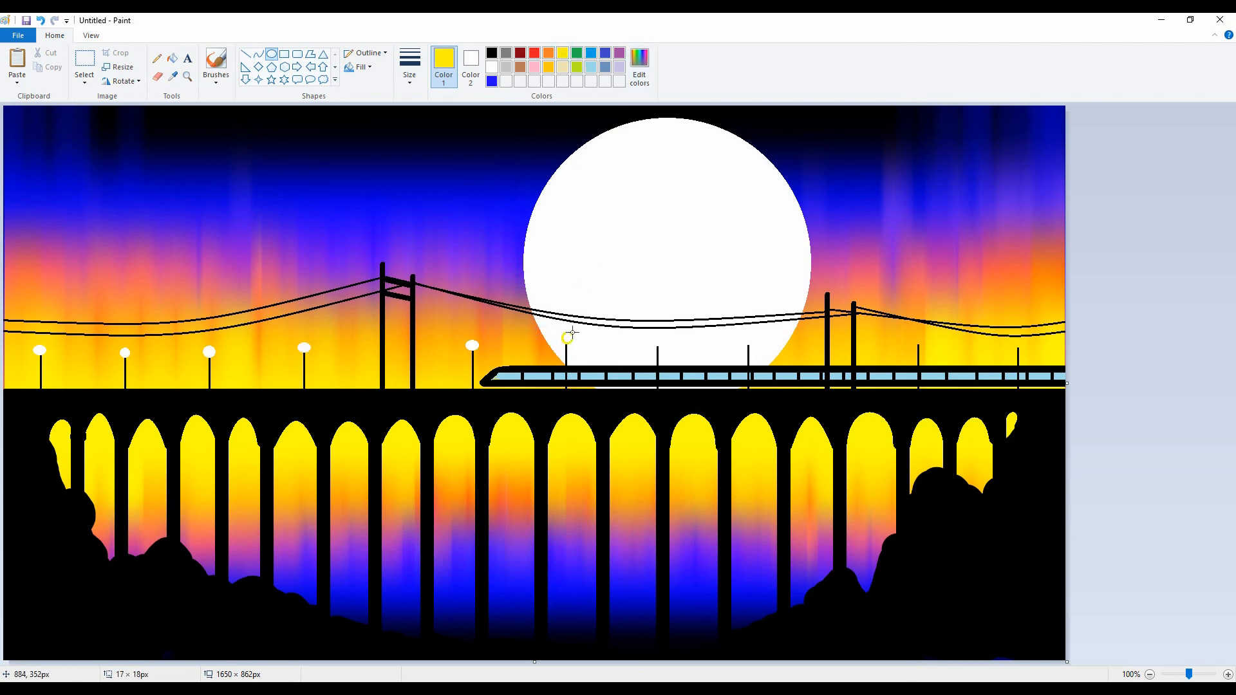
left_click(1118, 347)
left_click_drag(651, 347, 666, 336)
left_click(784, 354)
left_click(1105, 364)
- Set both colors to white and draw small filled ellipses, about 12 × 10 px, as lamp heads on the two rightmost posts
left_click(471, 64)
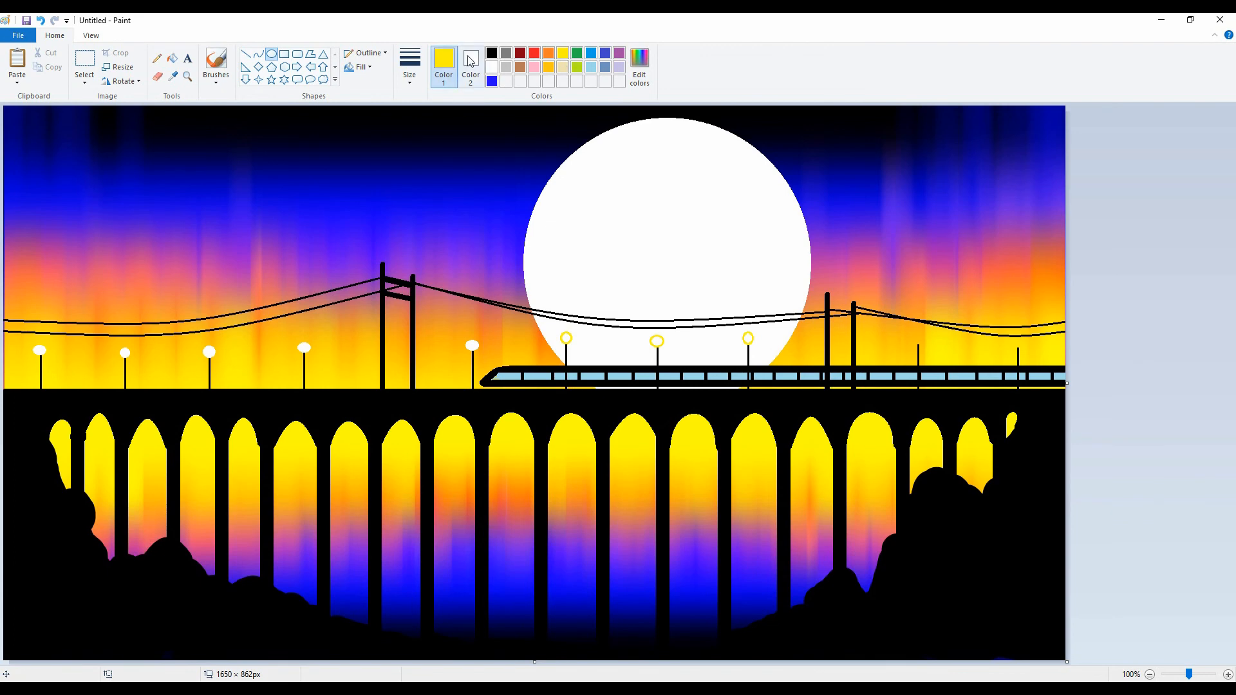
left_click(563, 53)
left_click(437, 65)
left_click(492, 67)
left_click(471, 65)
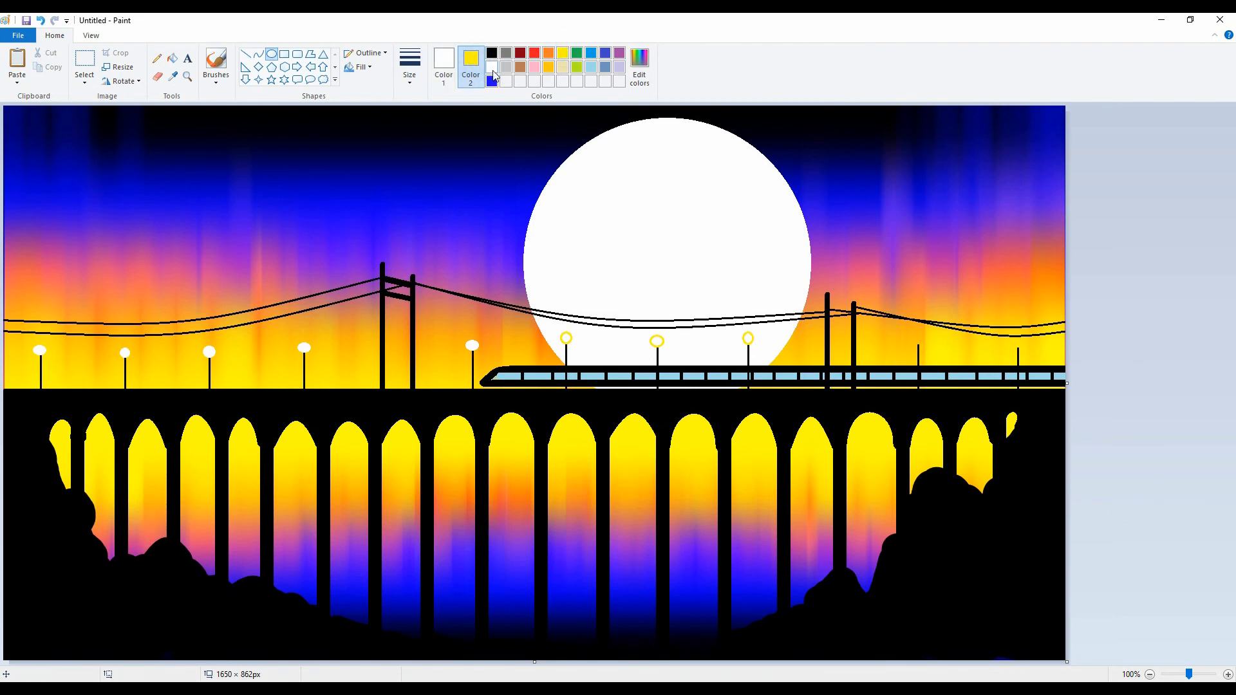
left_click(492, 67)
left_click_drag(914, 346, 923, 336)
left_click(1167, 369)
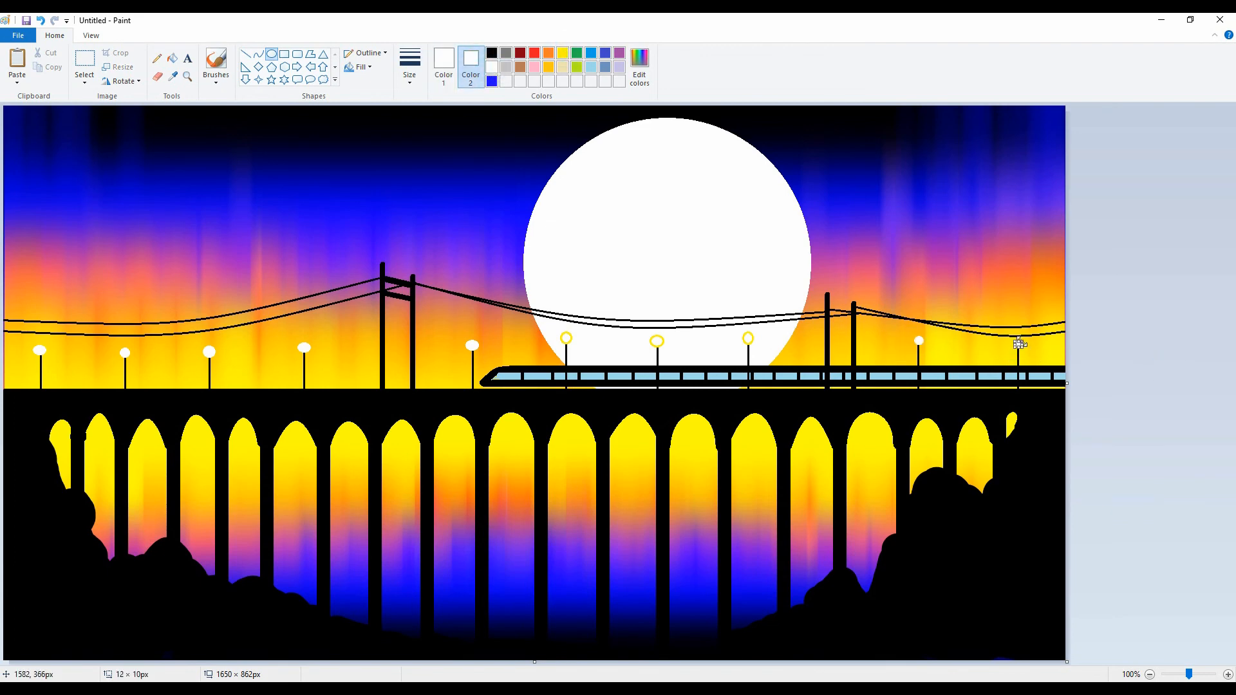
left_click(1171, 365)
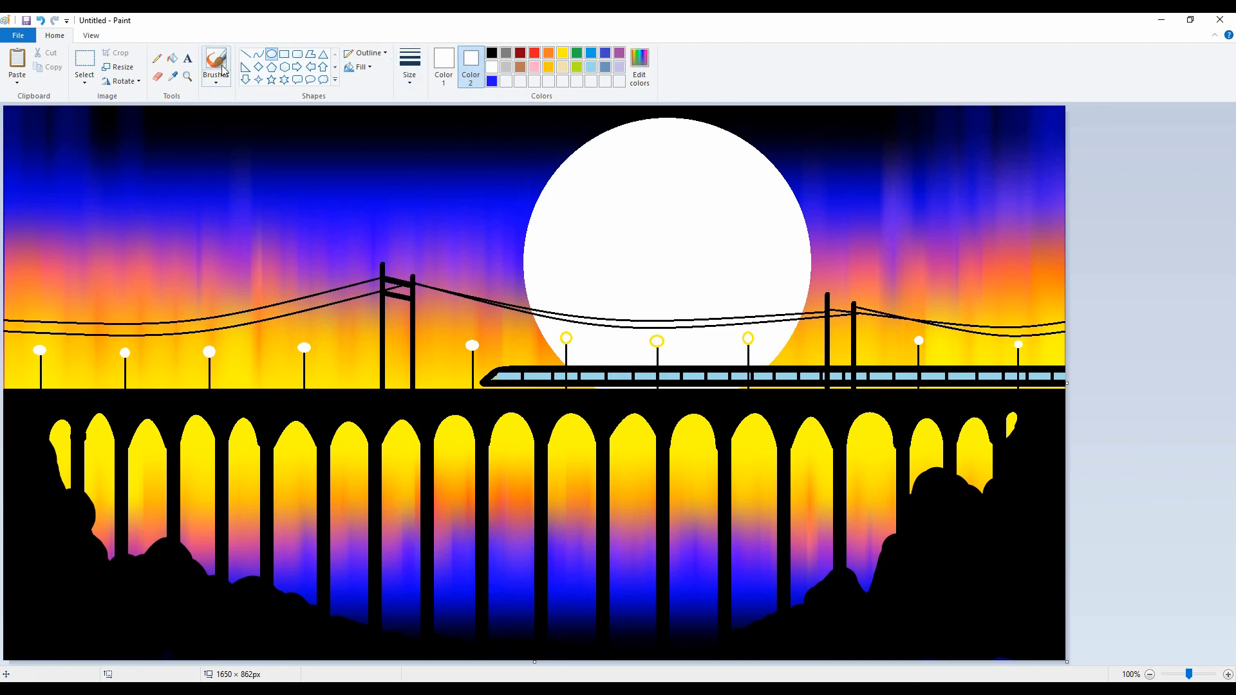
- Scatter white pencil dots as larger stars across the sky on both sides of the moon
left_click(157, 58)
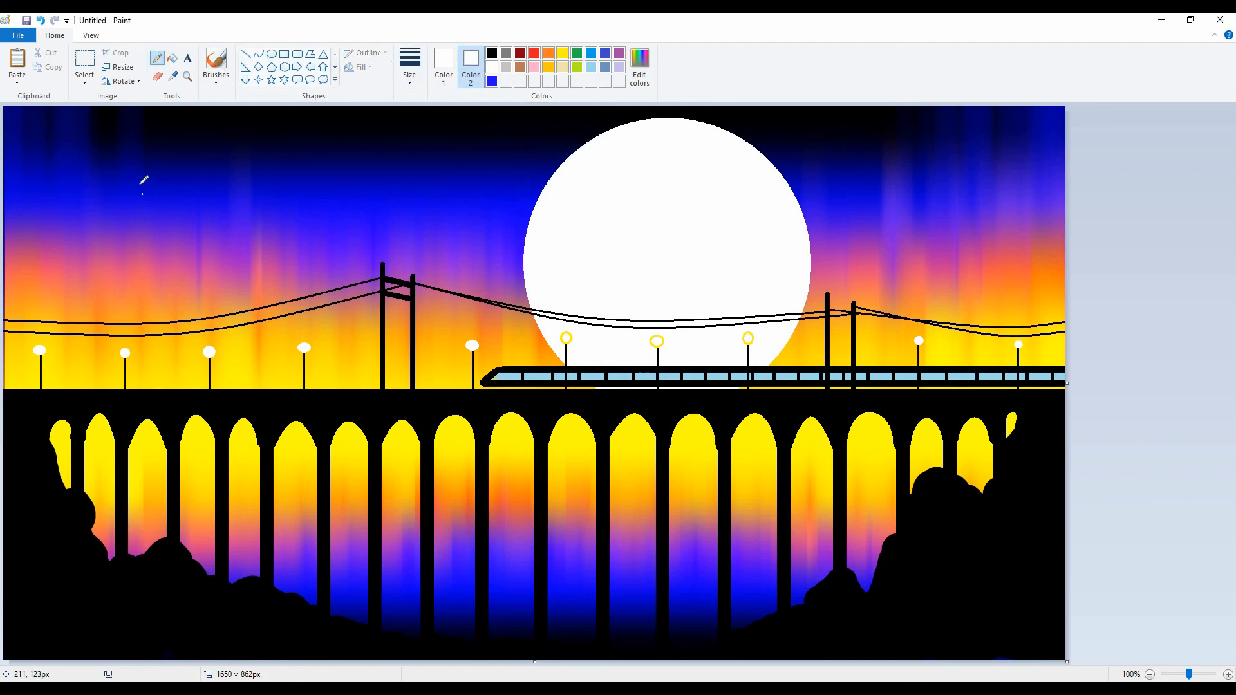
left_click(174, 162)
left_click(241, 238)
left_click(35, 226)
left_click(109, 266)
left_click(272, 166)
left_click(371, 130)
left_click(428, 235)
left_click(327, 239)
left_click(84, 350)
left_click(445, 159)
left_click(515, 122)
left_click(839, 123)
left_click(885, 199)
left_click(989, 143)
left_click(1056, 111)
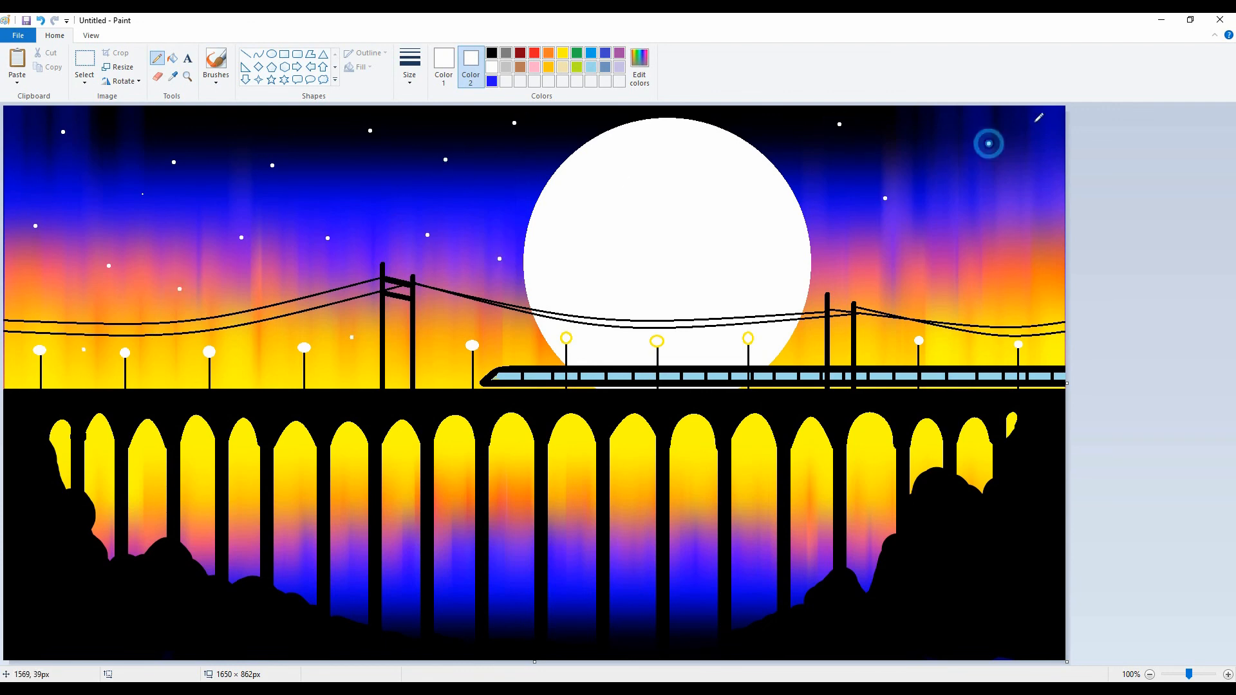
left_click(910, 123)
left_click(767, 122)
left_click(876, 261)
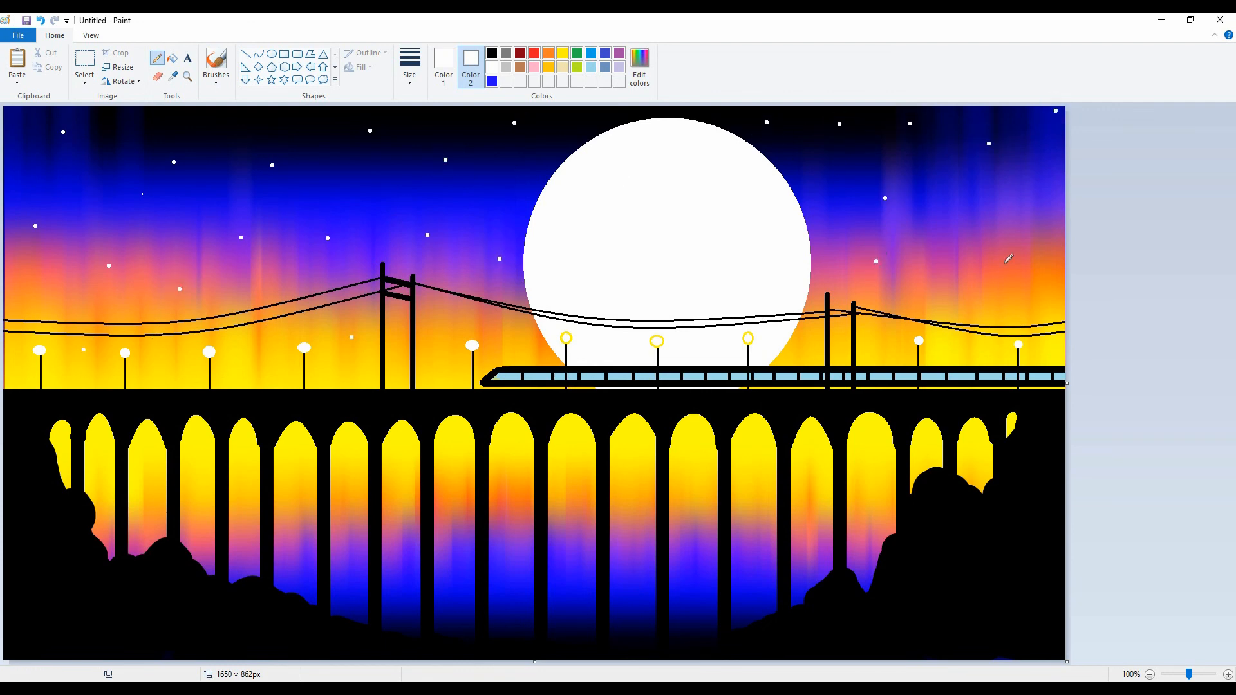
left_click(806, 345)
- Add smaller white pencil dots as faint stars between the larger ones on both sides of the moon
left_click(964, 204)
left_click(1051, 205)
left_click(828, 217)
left_click(497, 193)
left_click(410, 121)
left_click(390, 192)
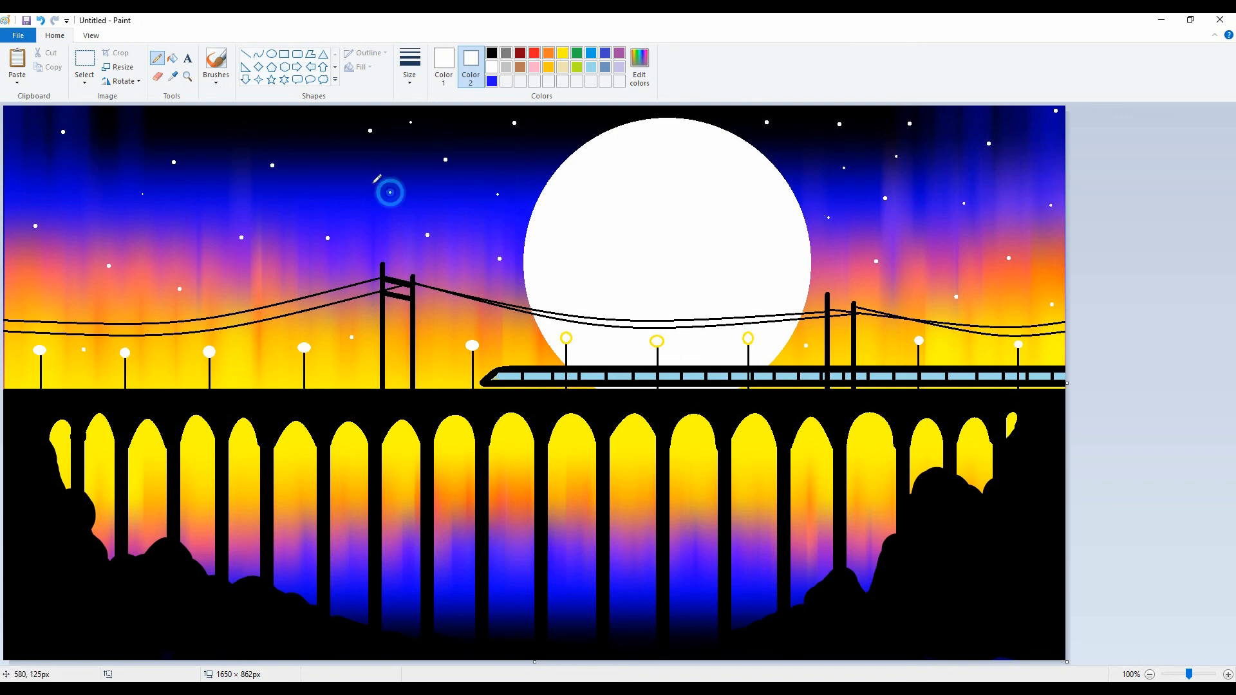
left_click(308, 138)
left_click(177, 123)
left_click(101, 178)
left_click(22, 143)
left_click(306, 183)
left_click(224, 133)
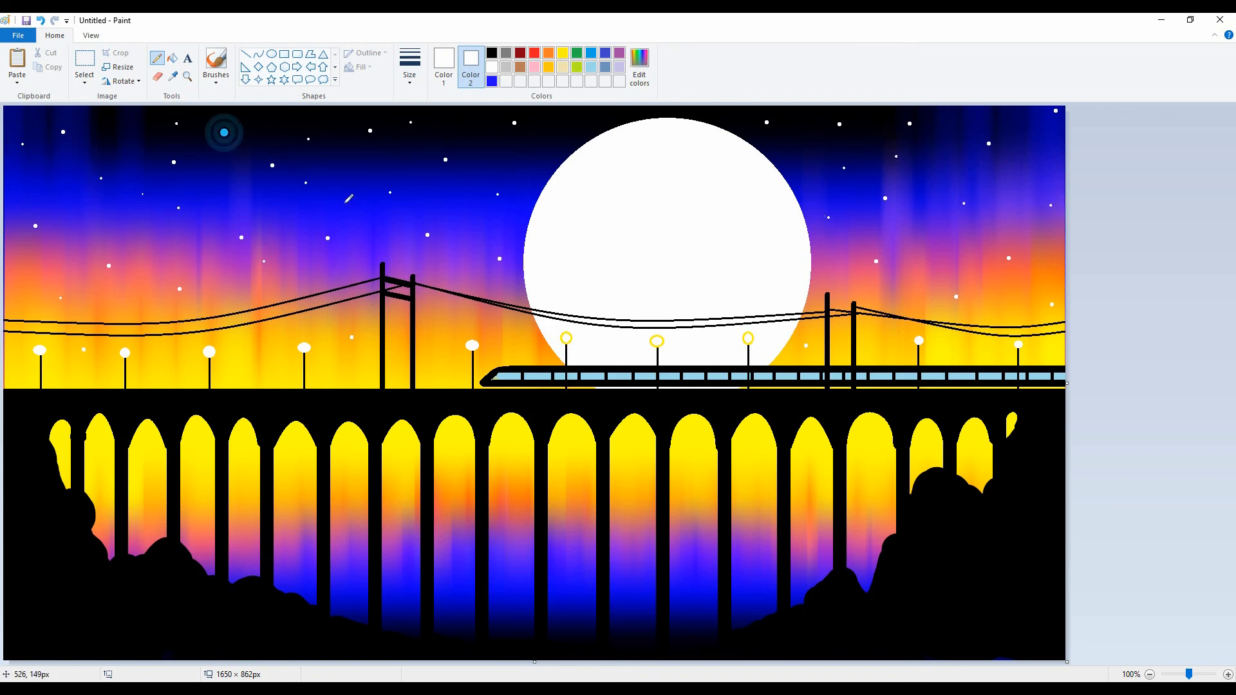
left_click(367, 237)
left_click(314, 328)
left_click(444, 318)
left_click(461, 258)
left_click(923, 246)
left_click(905, 286)
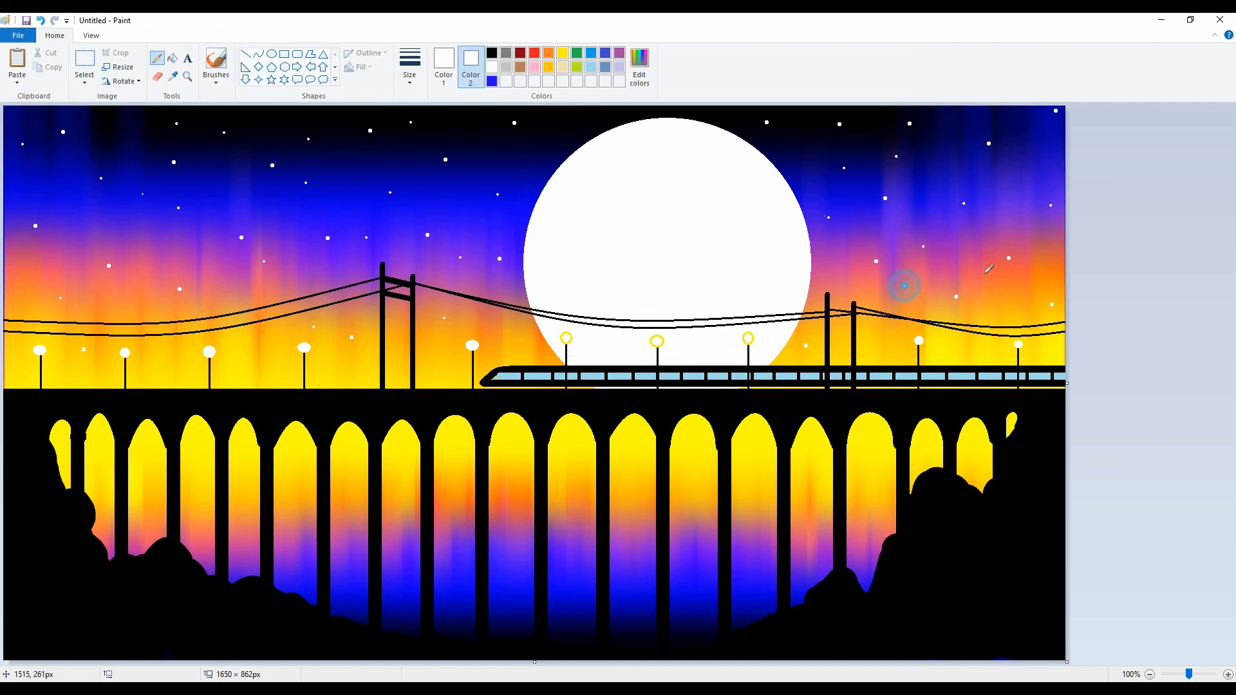
left_click(1011, 304)
left_click(1029, 174)
left_click(993, 116)
left_click(941, 180)
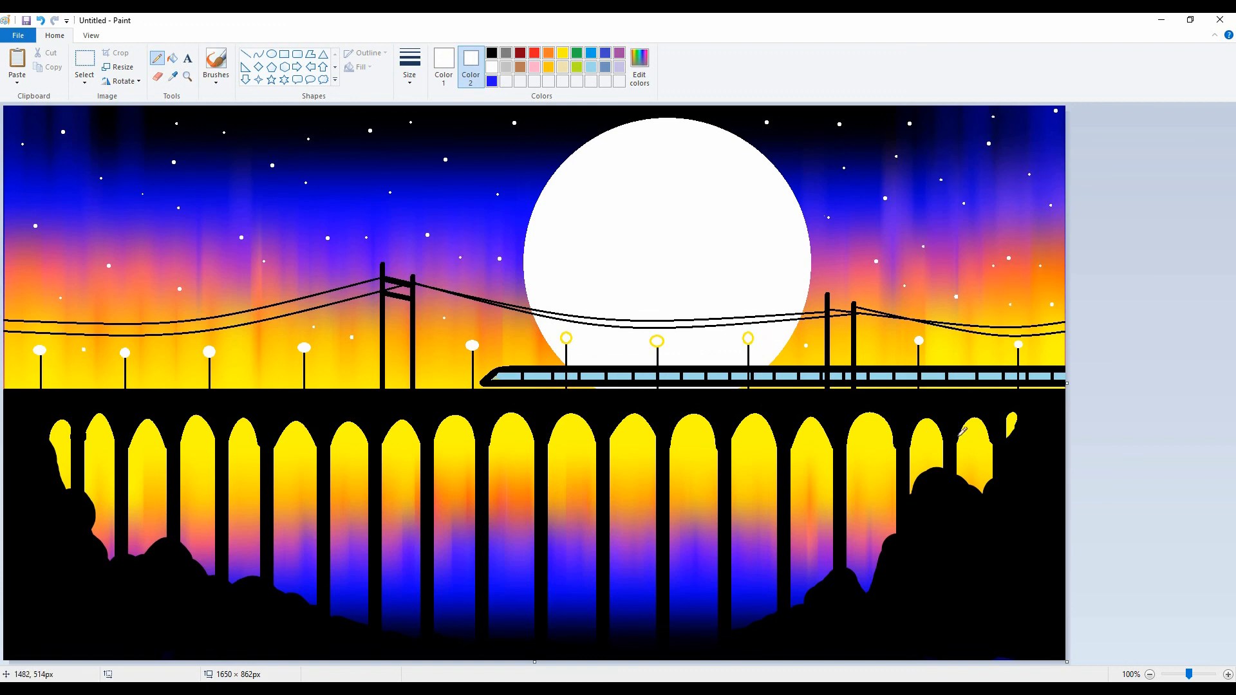
- Dab evenly spaced black wheels along the underside of the train with the round brush, using black for both colors
left_click(216, 77)
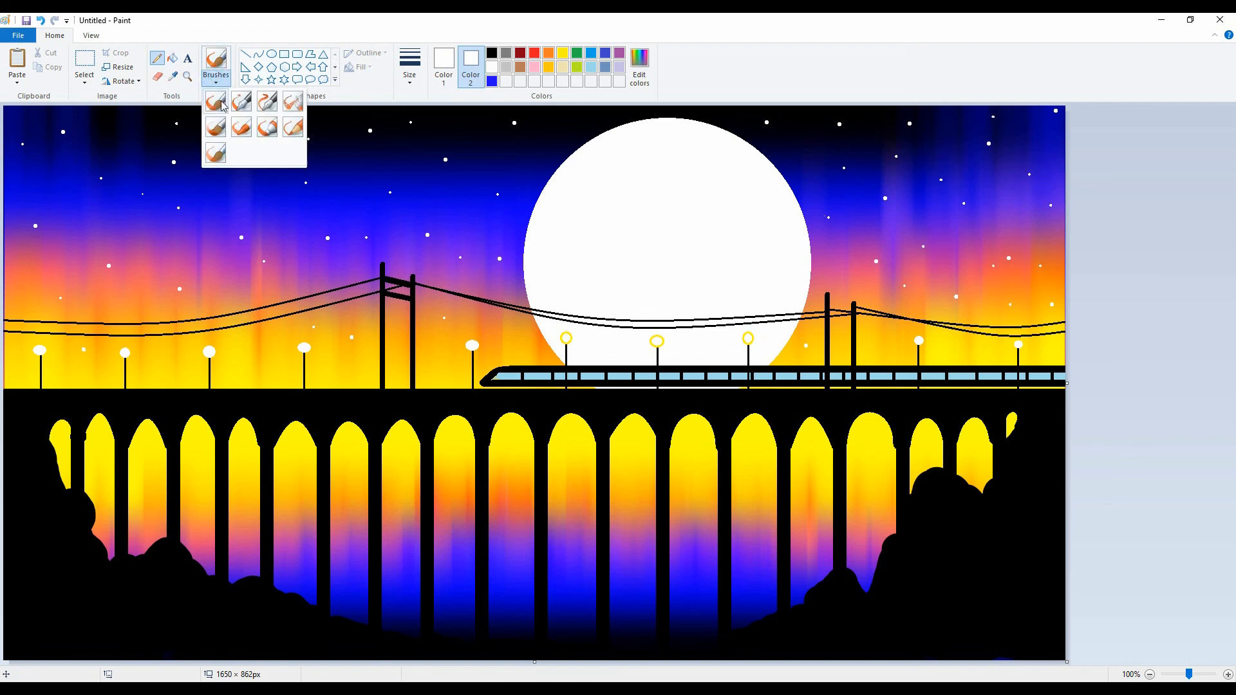
left_click(216, 102)
left_click(491, 53)
left_click(445, 60)
left_click(492, 53)
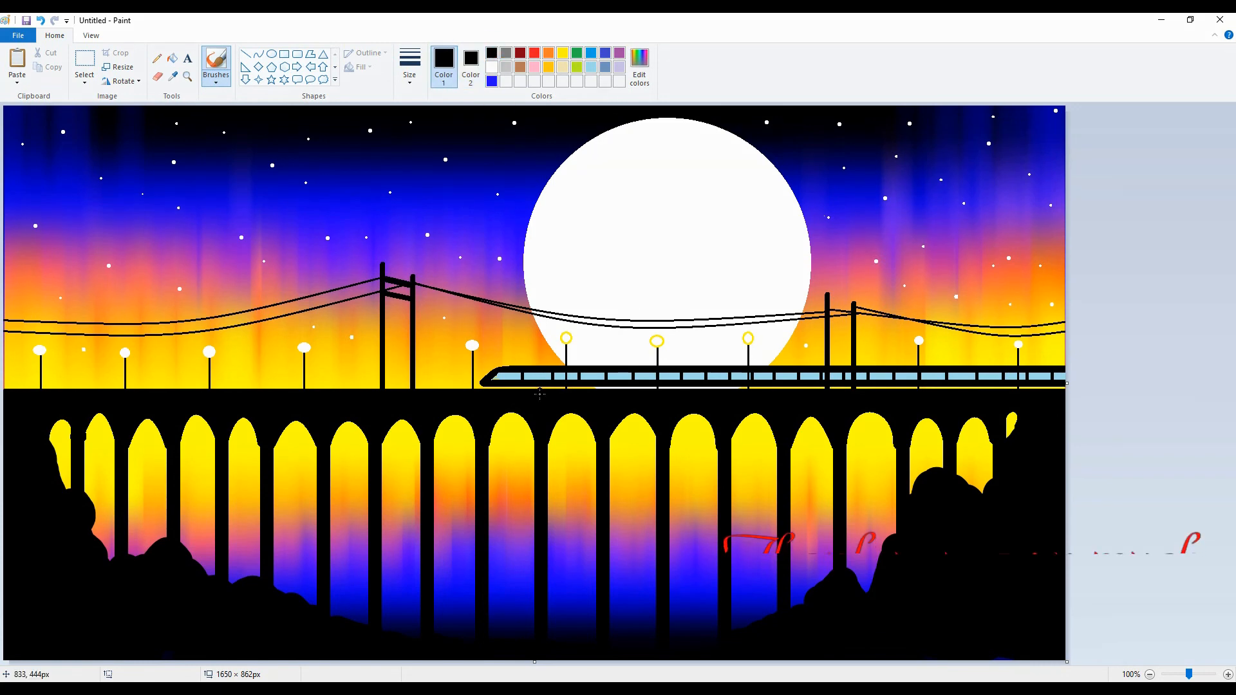
left_click(684, 389)
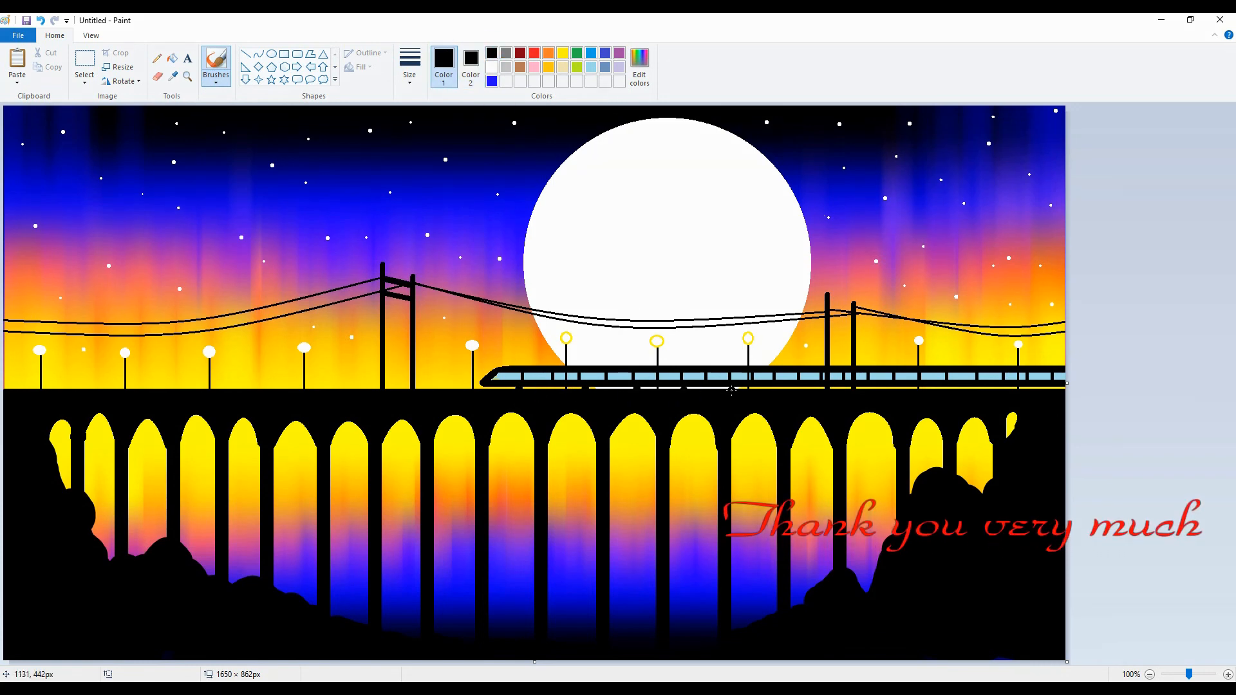
left_click(732, 389)
left_click(785, 389)
left_click(836, 389)
left_click(886, 389)
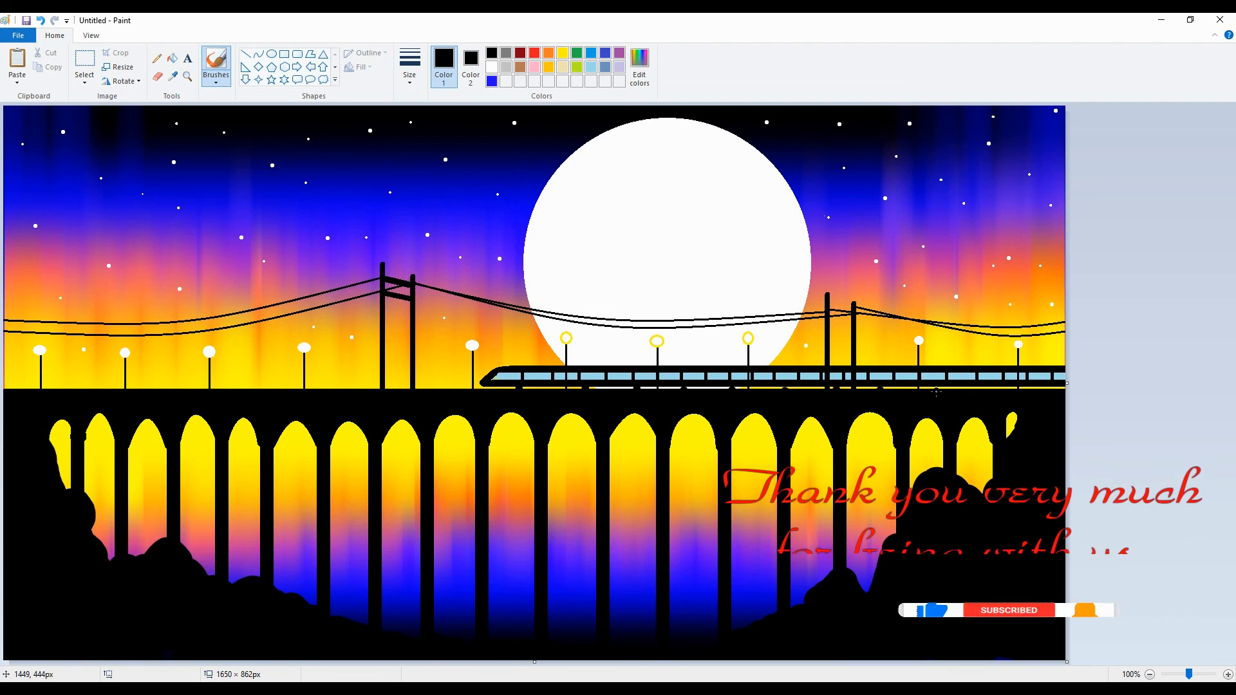
left_click(937, 389)
left_click(987, 388)
left_click(1038, 392)
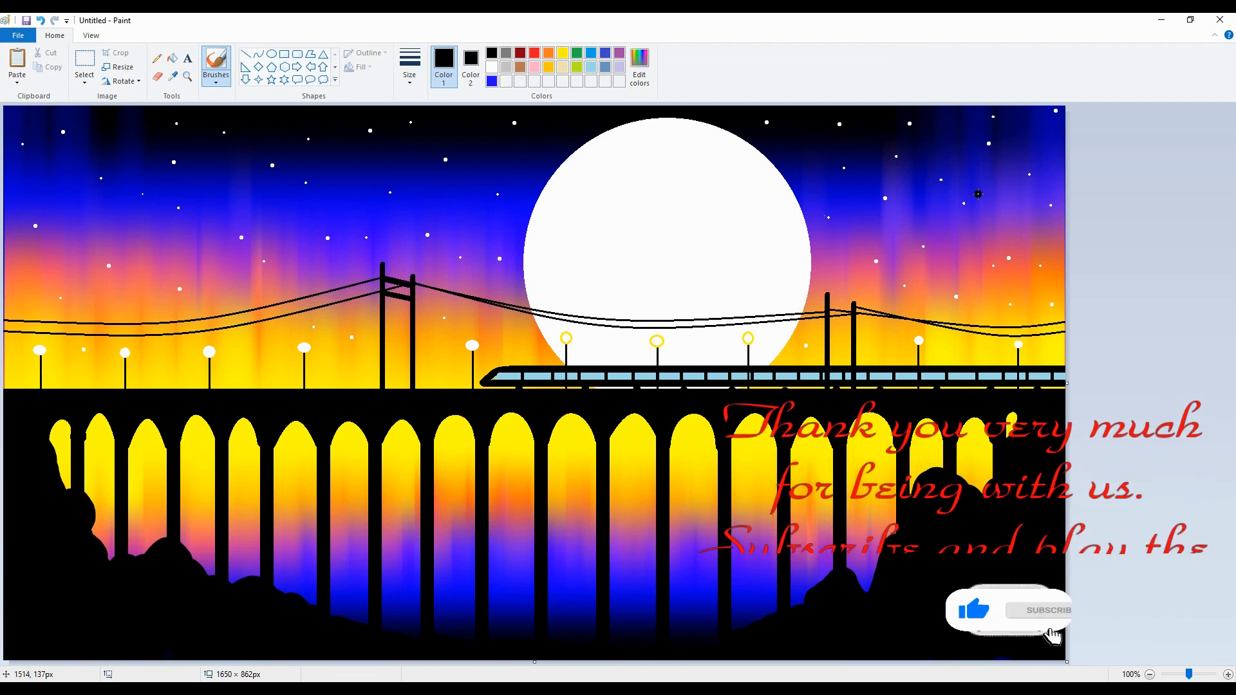
- Add small white pencil dots as star reflections inside the viaduct arches, starting with the leftmost ones
left_click(492, 67)
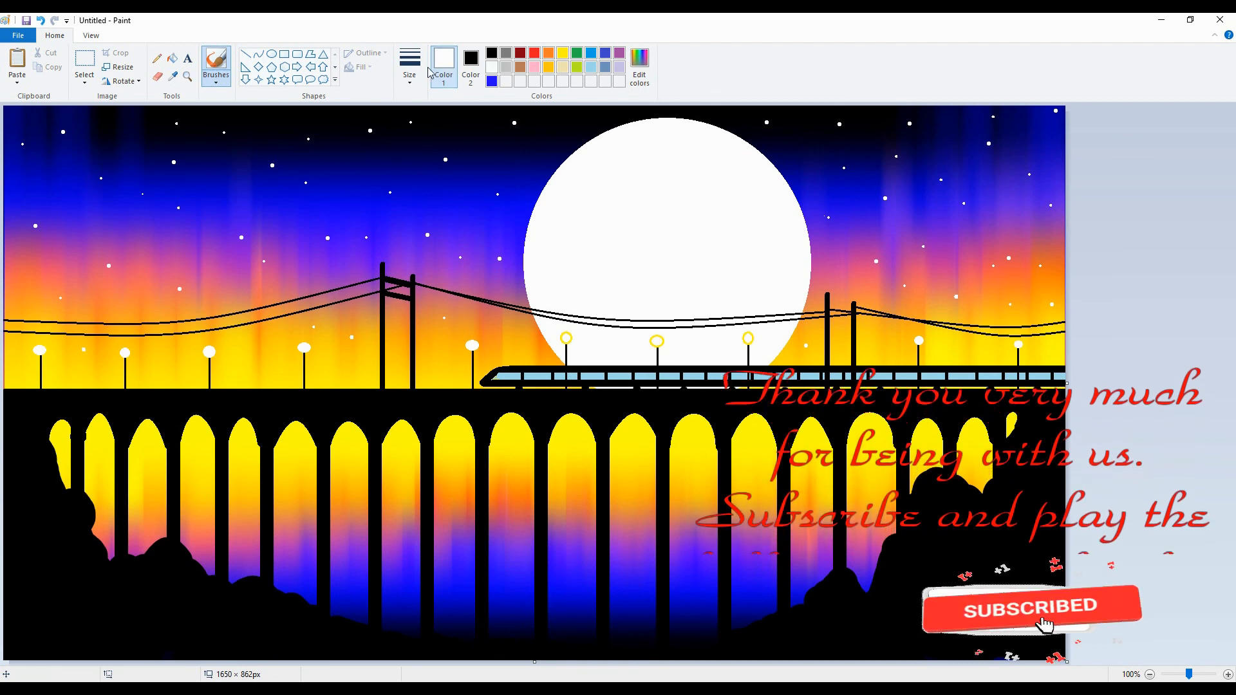
left_click(157, 58)
left_click(99, 468)
left_click(146, 485)
left_click(239, 500)
left_click(306, 476)
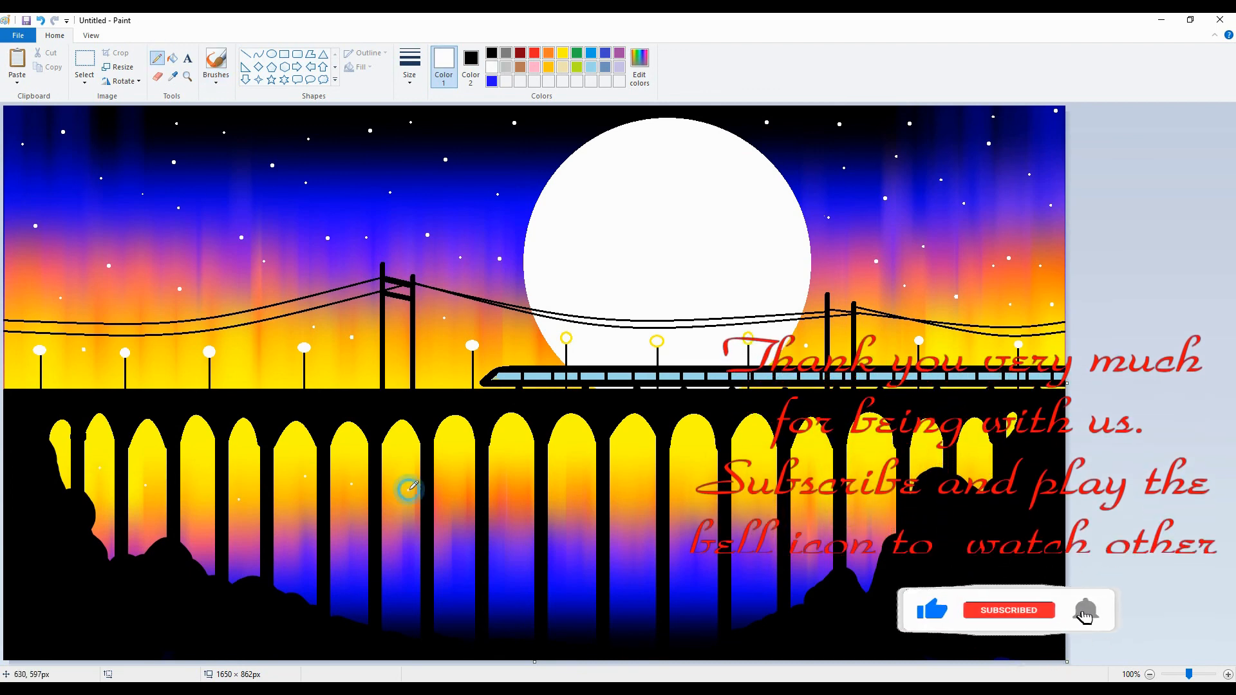